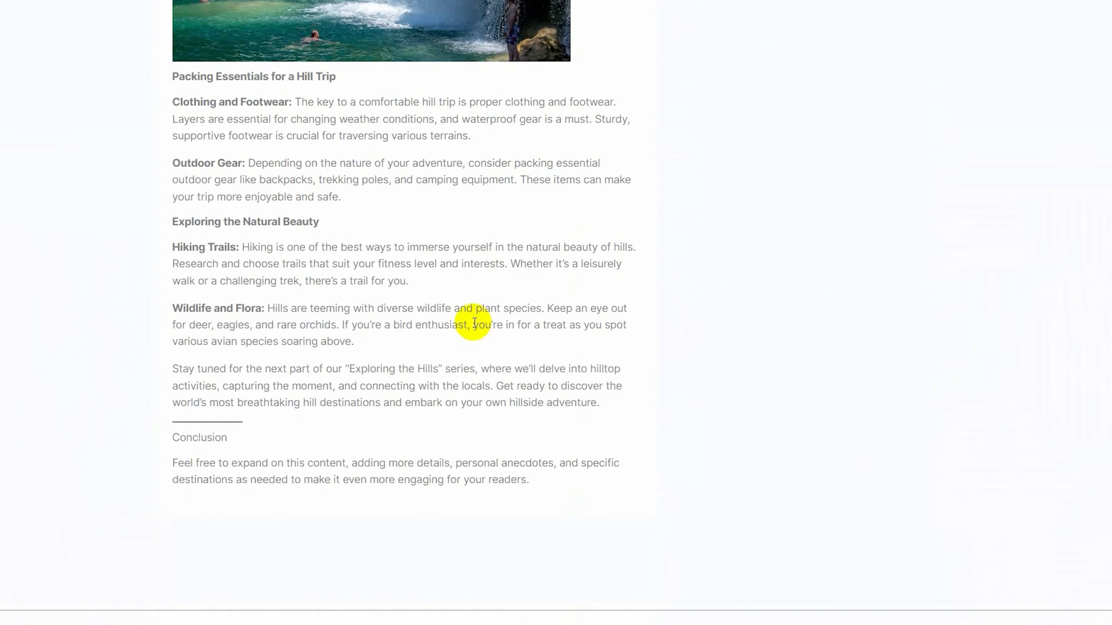
{"action": "scroll", "coordinate": [457, 376], "scroll_direction": "up", "scroll_amount": 20}
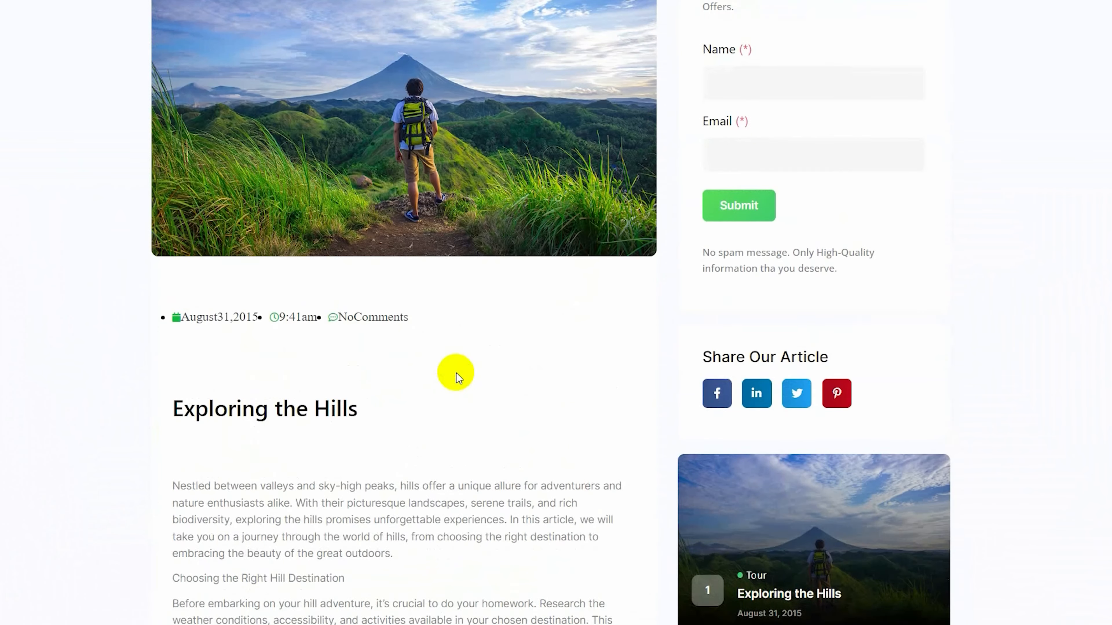
{"action": "scroll", "coordinate": [456, 373], "scroll_direction": "up", "scroll_amount": 4}
{"action": "scroll", "coordinate": [456, 372], "scroll_direction": "down", "scroll_amount": 2}
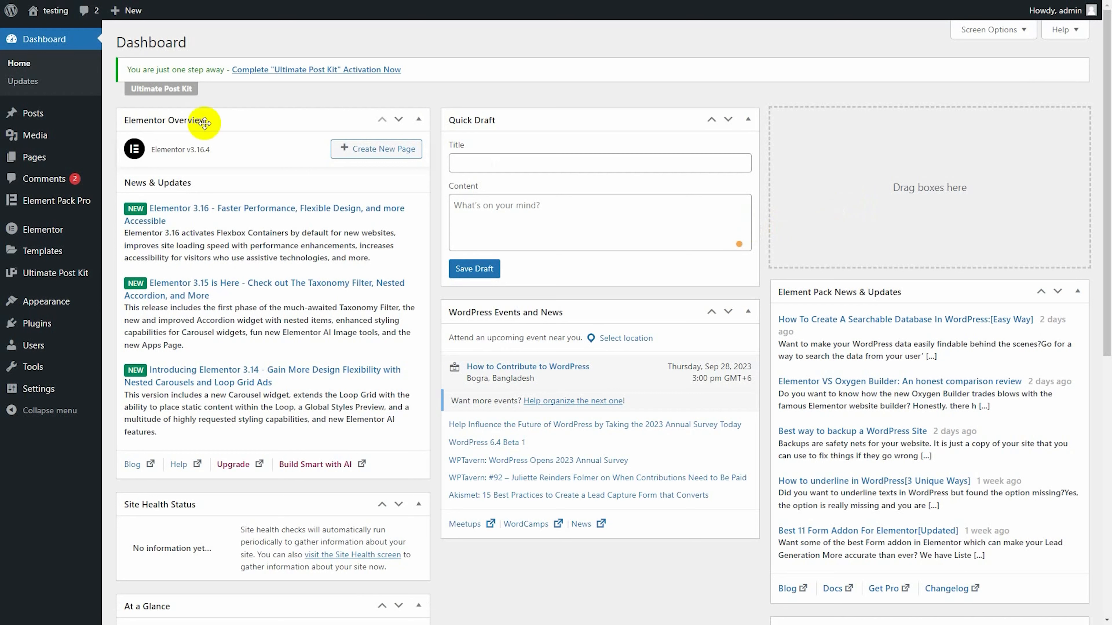
Step: Open the core widgets settings of Ultimate Post Kit and filter the widgets by "post"
{"action": "mouse_move", "coordinate": [42, 277]}
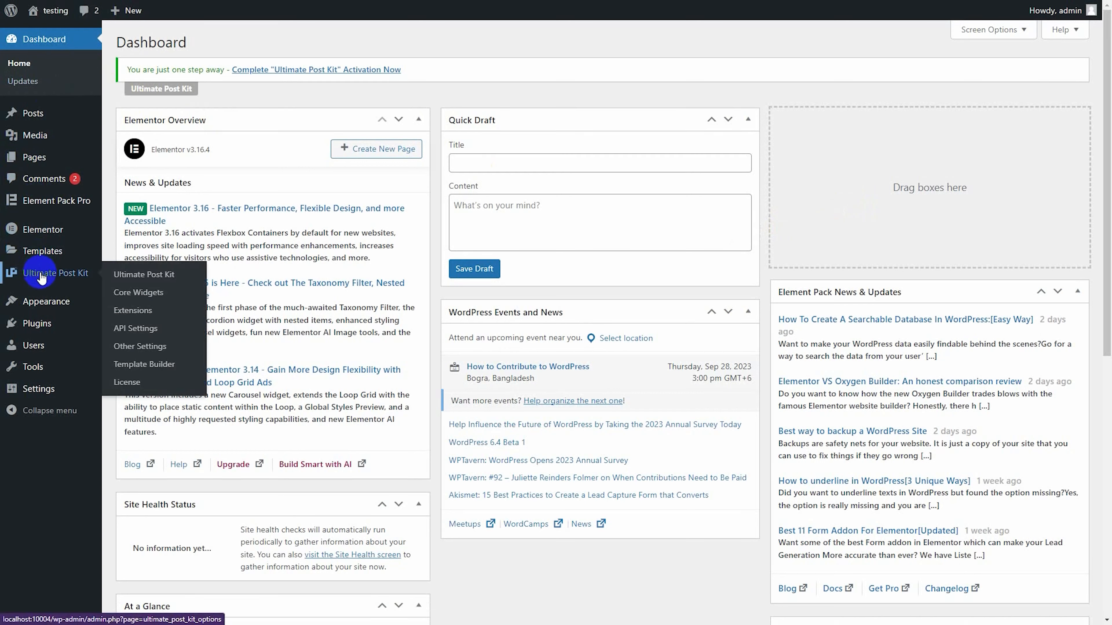
{"action": "left_click", "coordinate": [145, 271]}
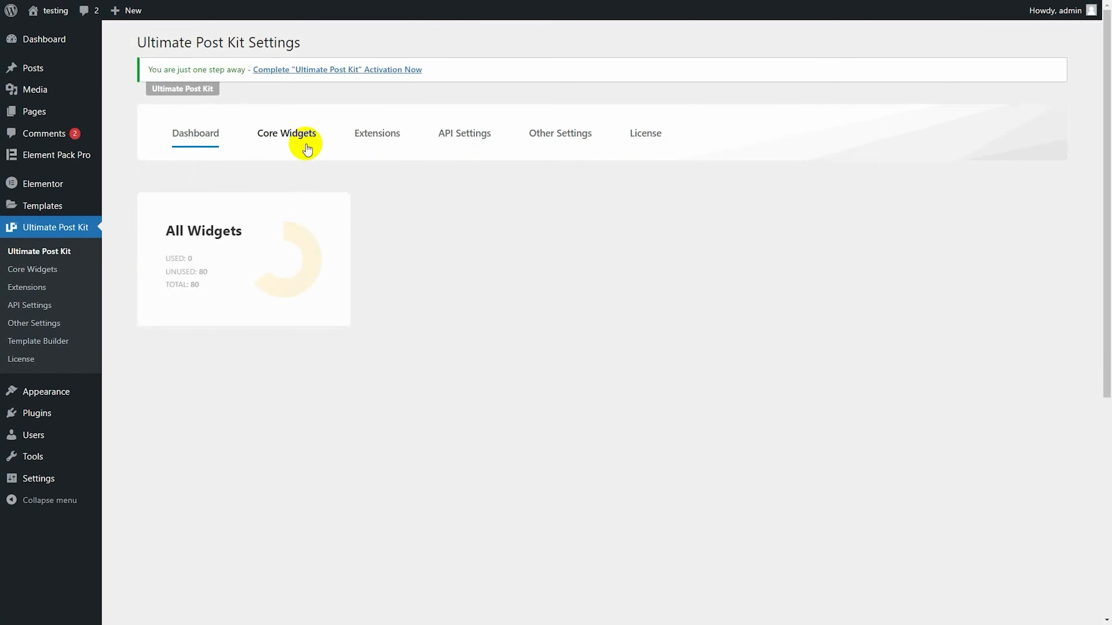
{"action": "left_click", "coordinate": [305, 140]}
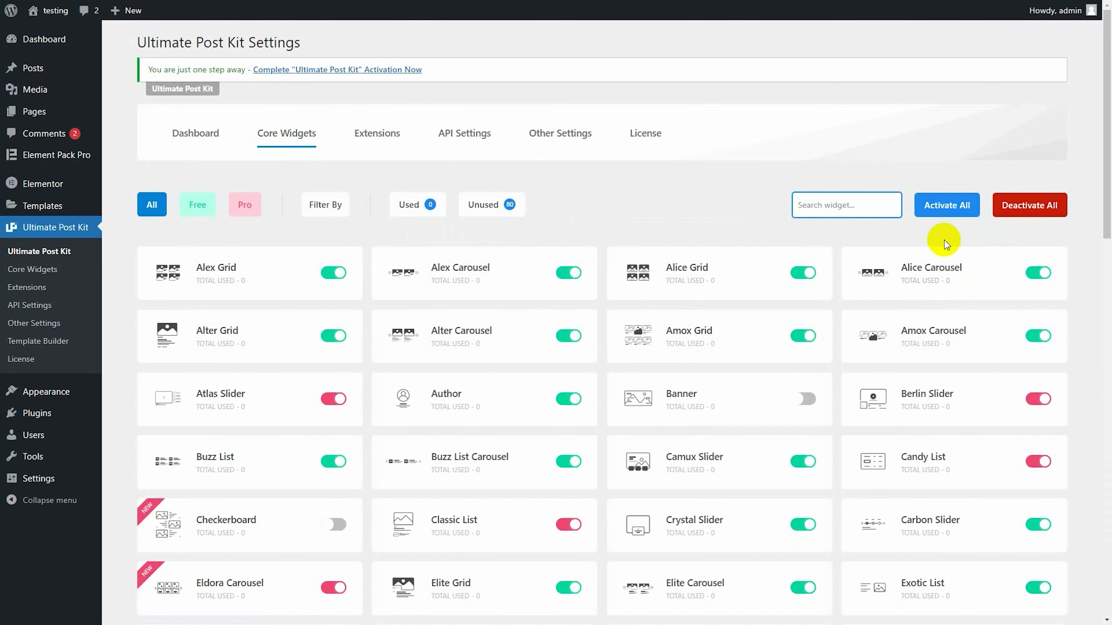
{"action": "type", "text": "post"}
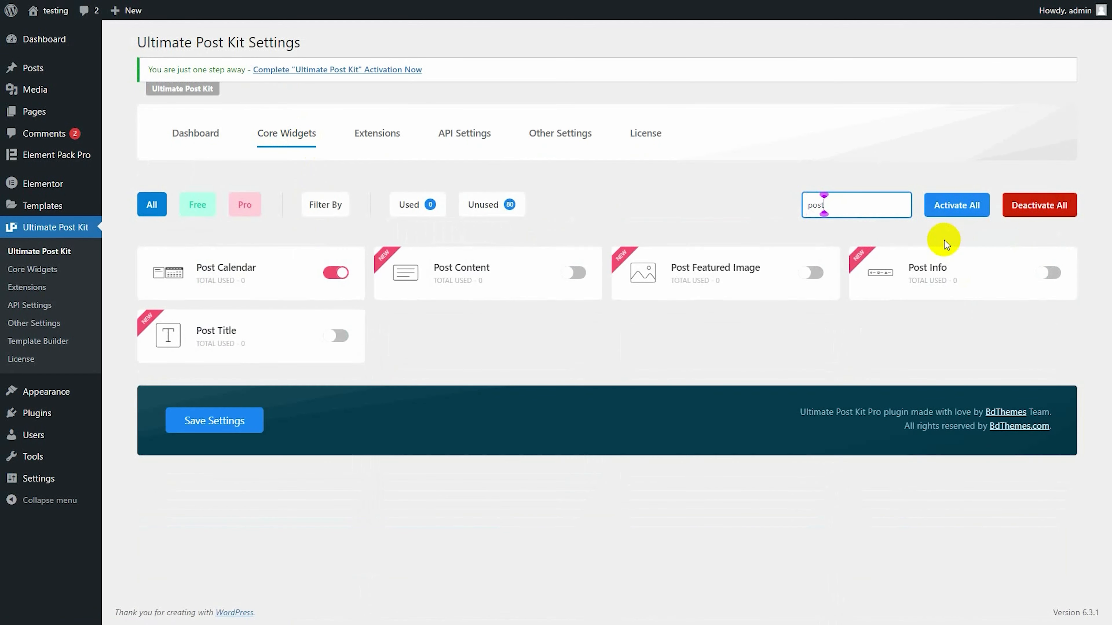
Step: Enable the Post Content, Post Featured Image, Post Info and Post Title widgets and save the settings
{"action": "left_click", "coordinate": [577, 272]}
{"action": "left_click", "coordinate": [809, 272]}
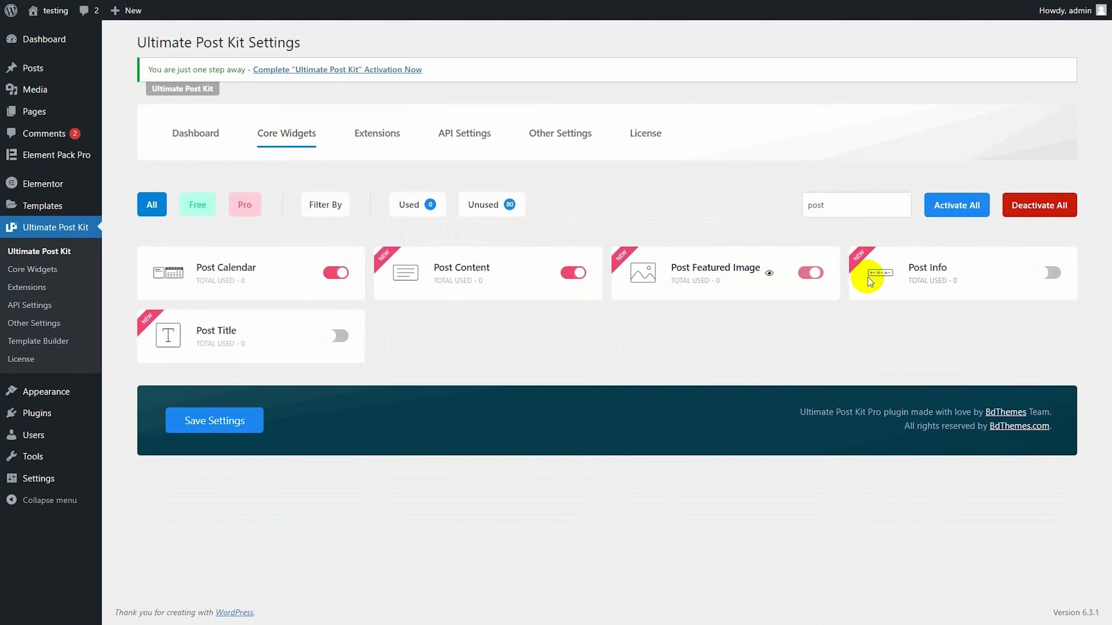
{"action": "left_click", "coordinate": [1041, 274]}
{"action": "left_click", "coordinate": [348, 334]}
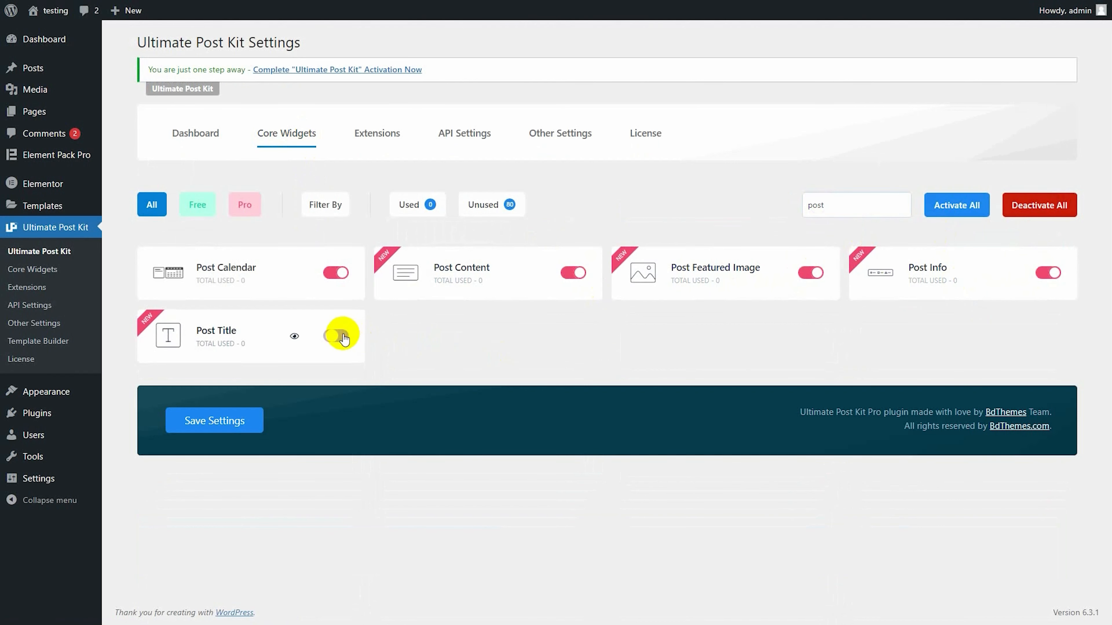
{"action": "left_click", "coordinate": [243, 417]}
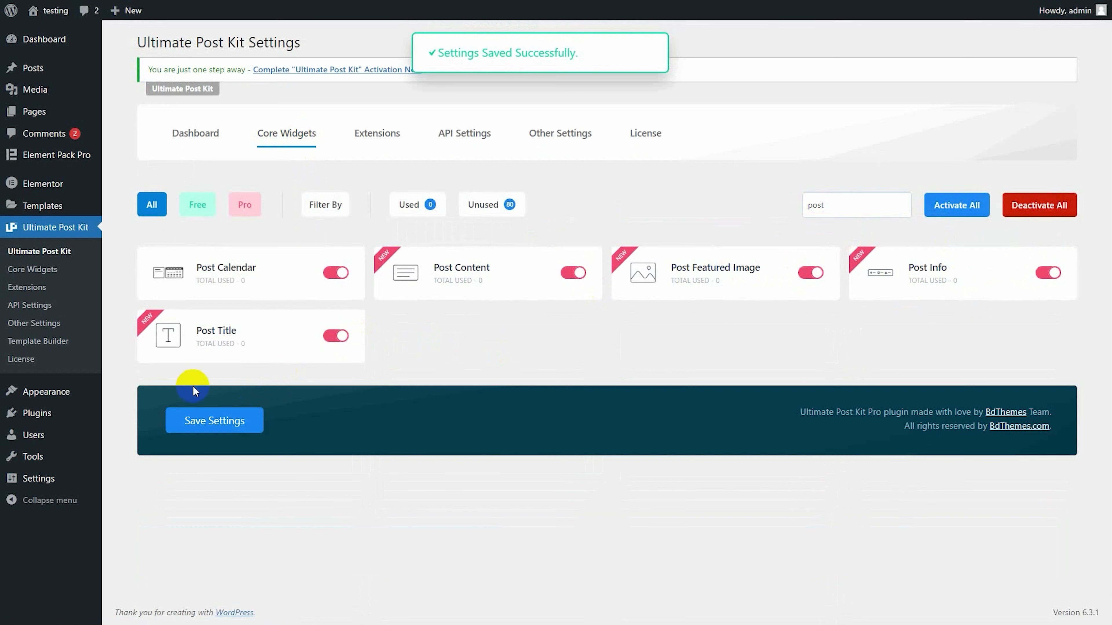
Step: Create a new Ultimate Post Kit template of the Post type Single, named "Single Page"
{"action": "left_click", "coordinate": [37, 341]}
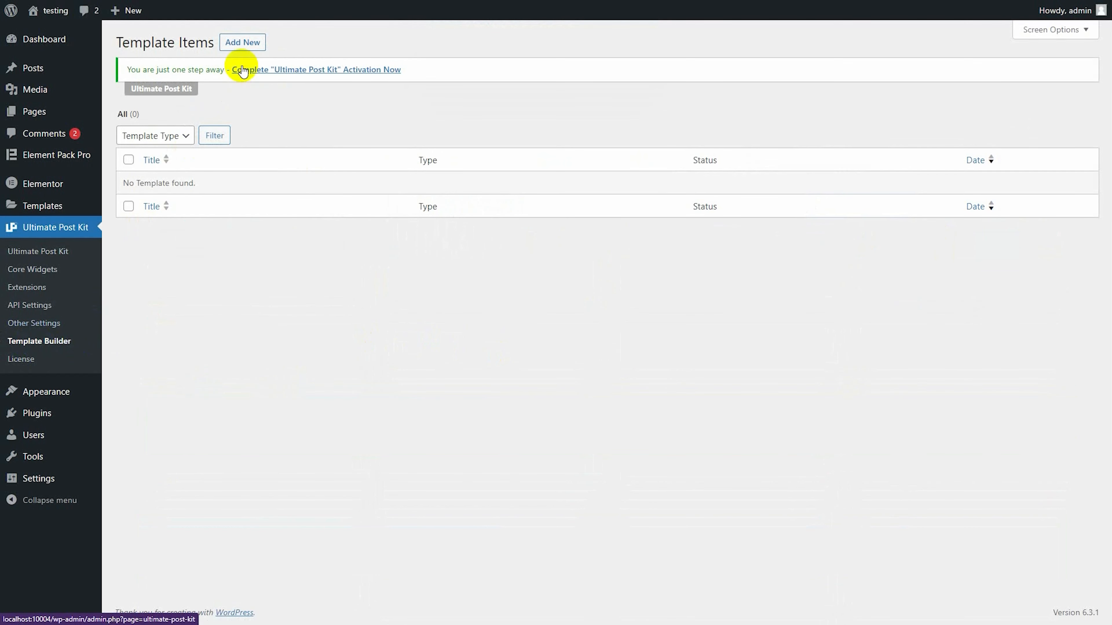
{"action": "left_click", "coordinate": [241, 41]}
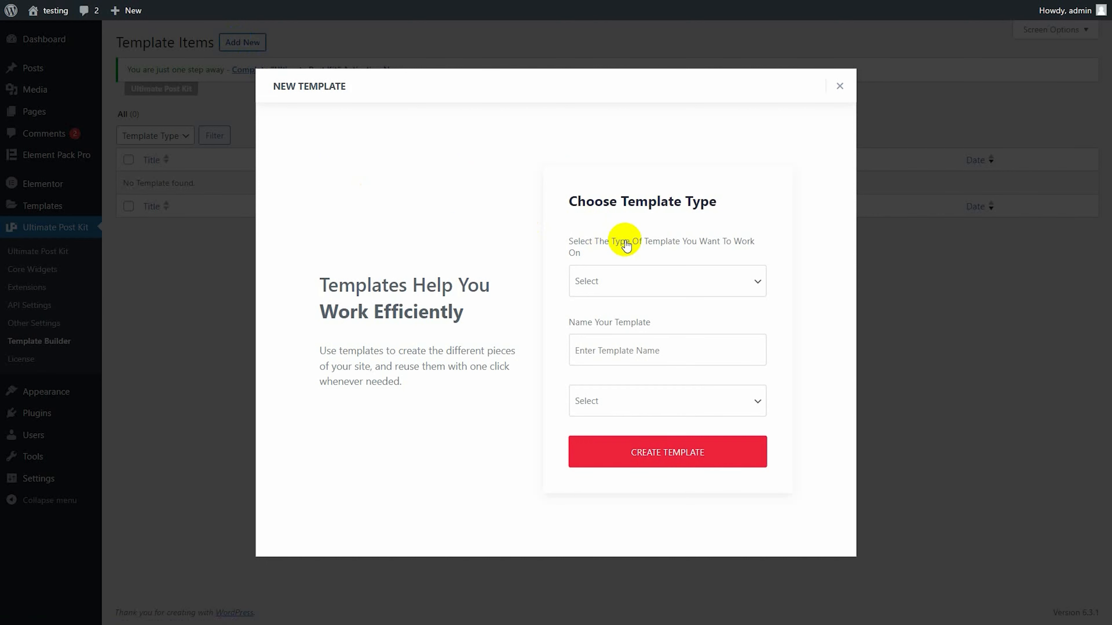
{"action": "left_click", "coordinate": [647, 281]}
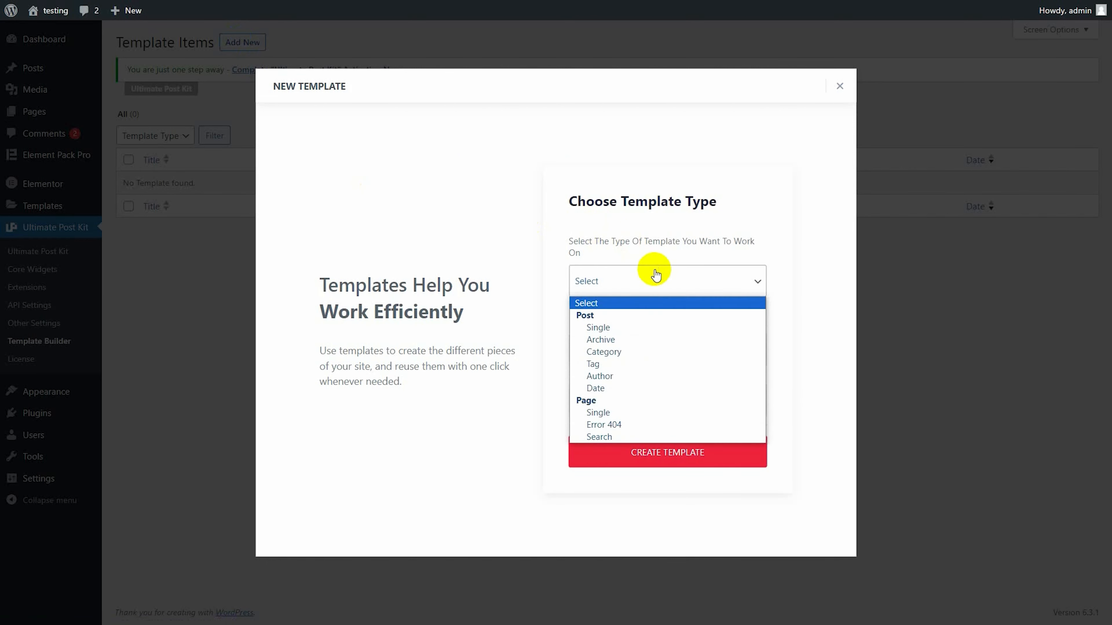
{"action": "left_click", "coordinate": [650, 326]}
{"action": "left_click", "coordinate": [656, 356]}
{"action": "type", "text": "Single Page"}
{"action": "left_click", "coordinate": [652, 385]}
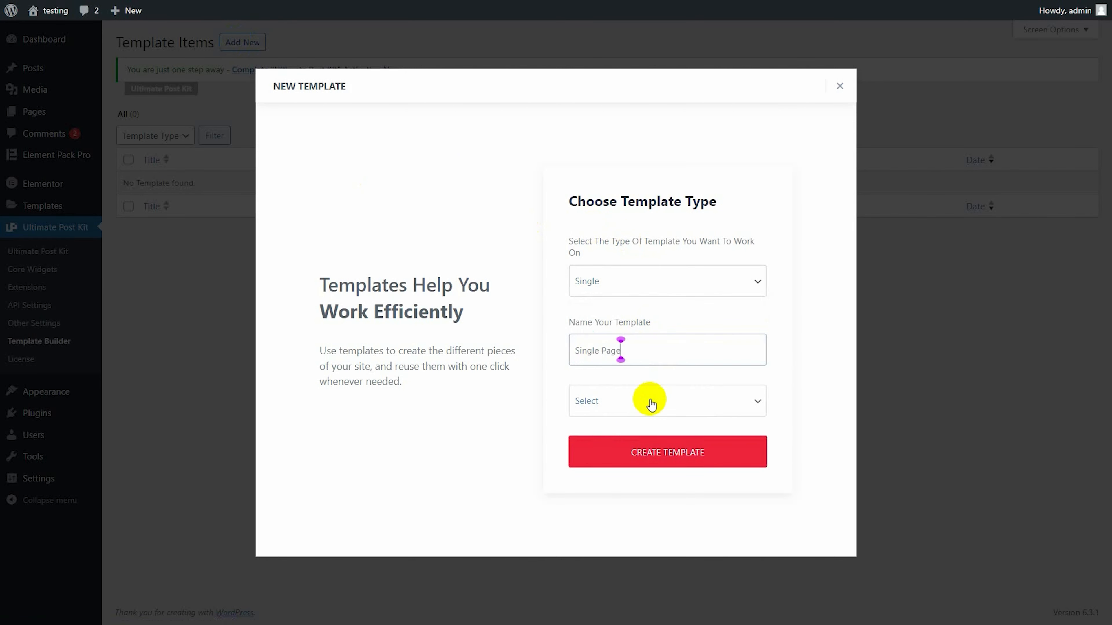
{"action": "left_click", "coordinate": [650, 397]}
{"action": "left_click", "coordinate": [574, 423]}
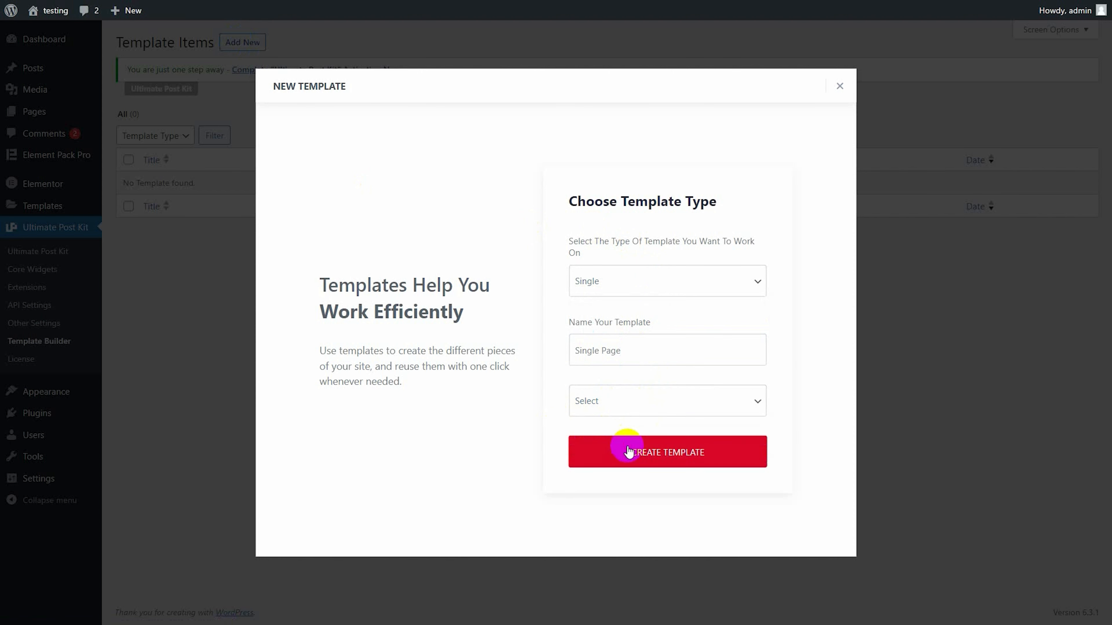
{"action": "left_click", "coordinate": [595, 442]}
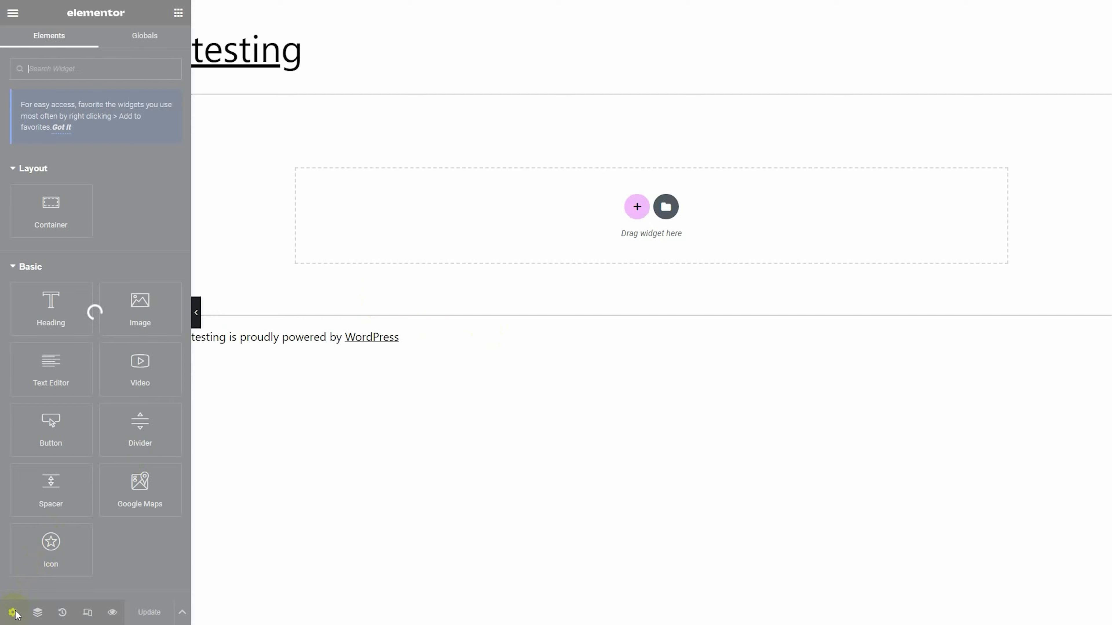
Step: Set the template's page layout to Elementor Canvas and update the template
{"action": "left_click", "coordinate": [15, 612]}
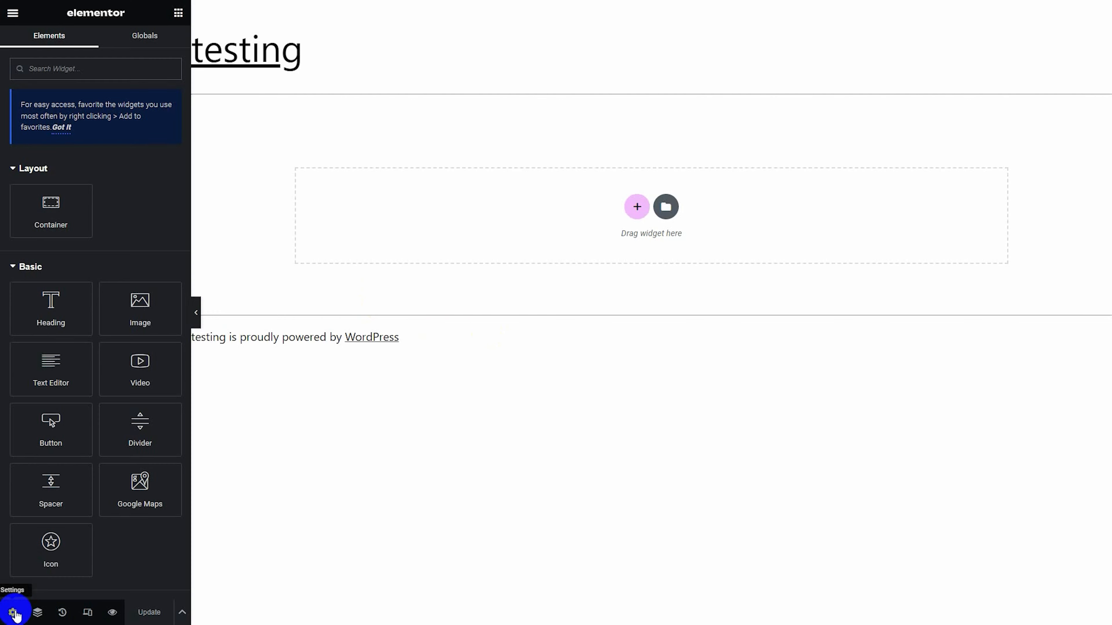
{"action": "left_click", "coordinate": [116, 233]}
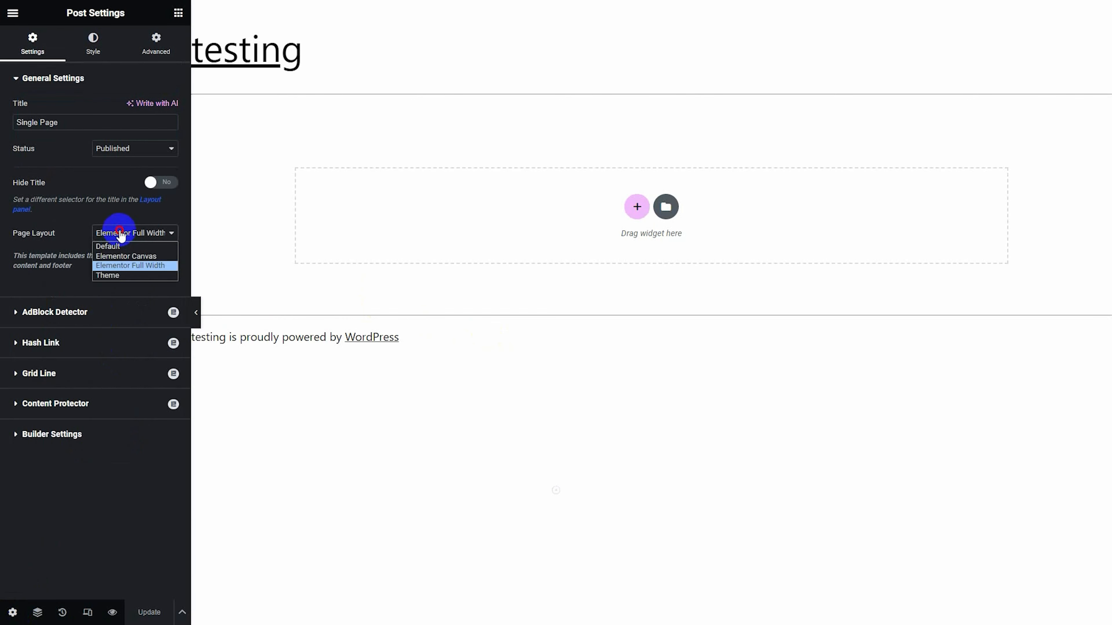
{"action": "left_click", "coordinate": [128, 256]}
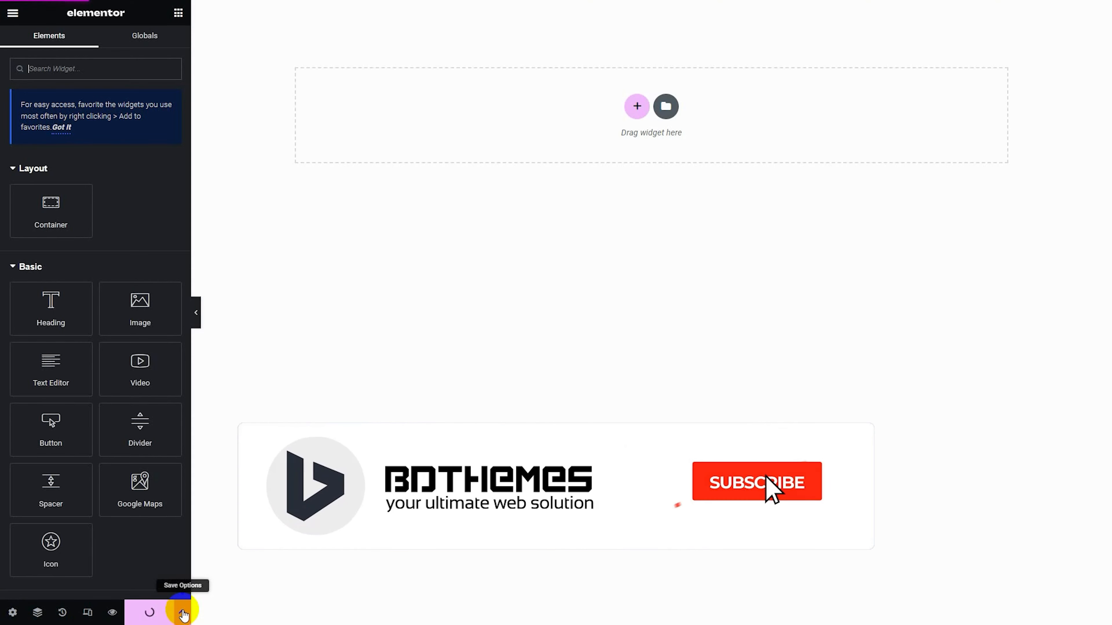
{"action": "left_click", "coordinate": [183, 612]}
{"action": "left_click", "coordinate": [115, 345]}
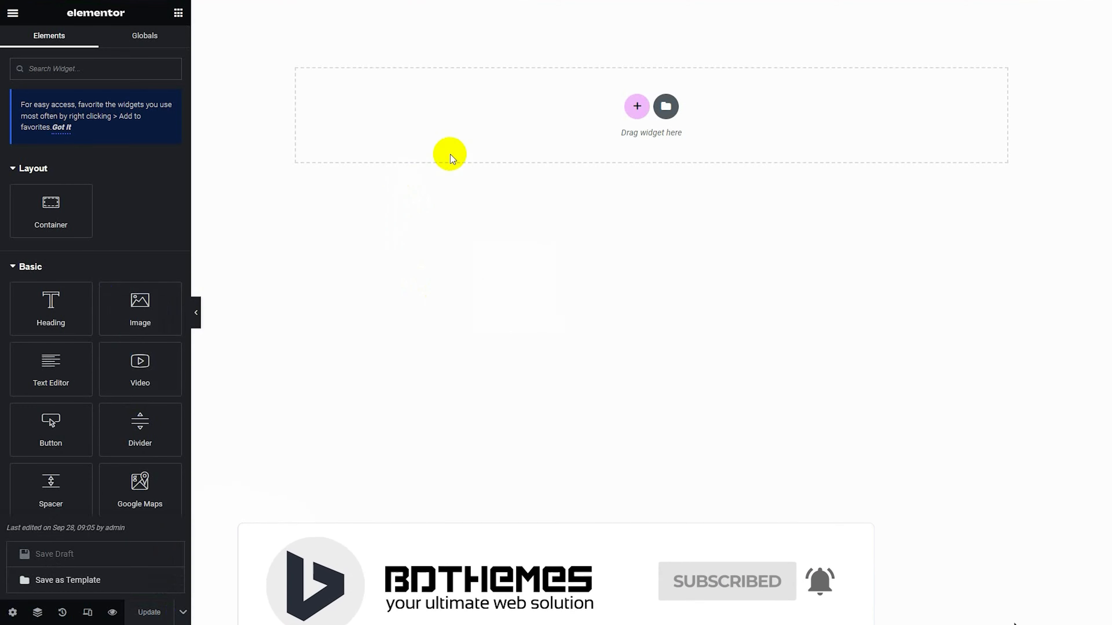
Step: Add a container with two equal columns, pad it 120 px at top and bottom and 30 px at both sides, and update
{"action": "left_click", "coordinate": [633, 115]}
{"action": "left_click", "coordinate": [610, 131]}
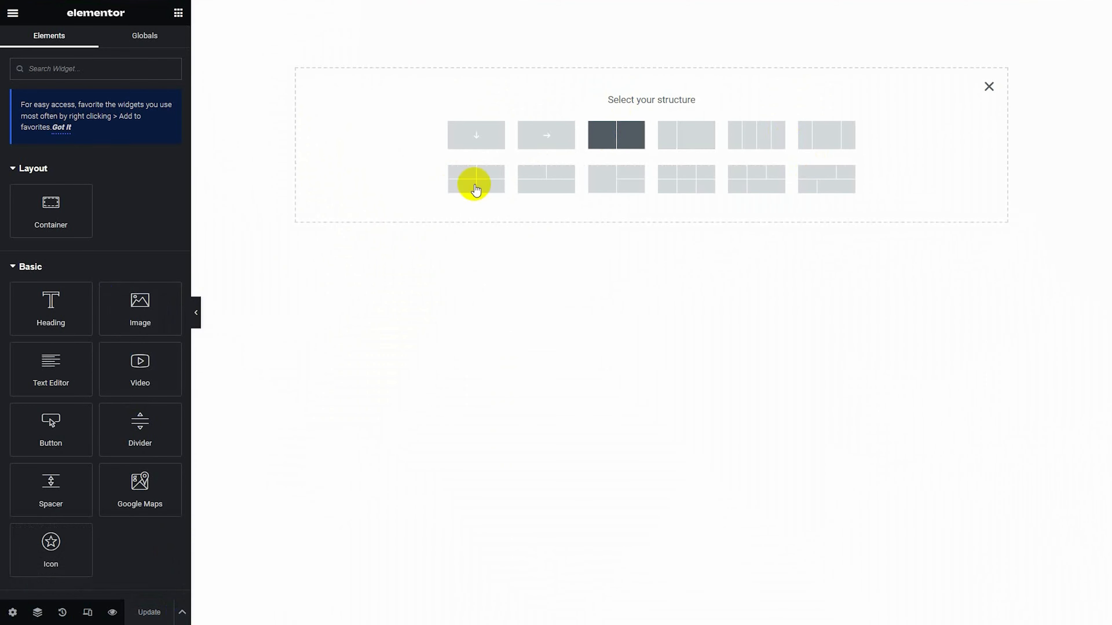
{"action": "left_click", "coordinate": [153, 46]}
{"action": "left_click", "coordinate": [30, 181]}
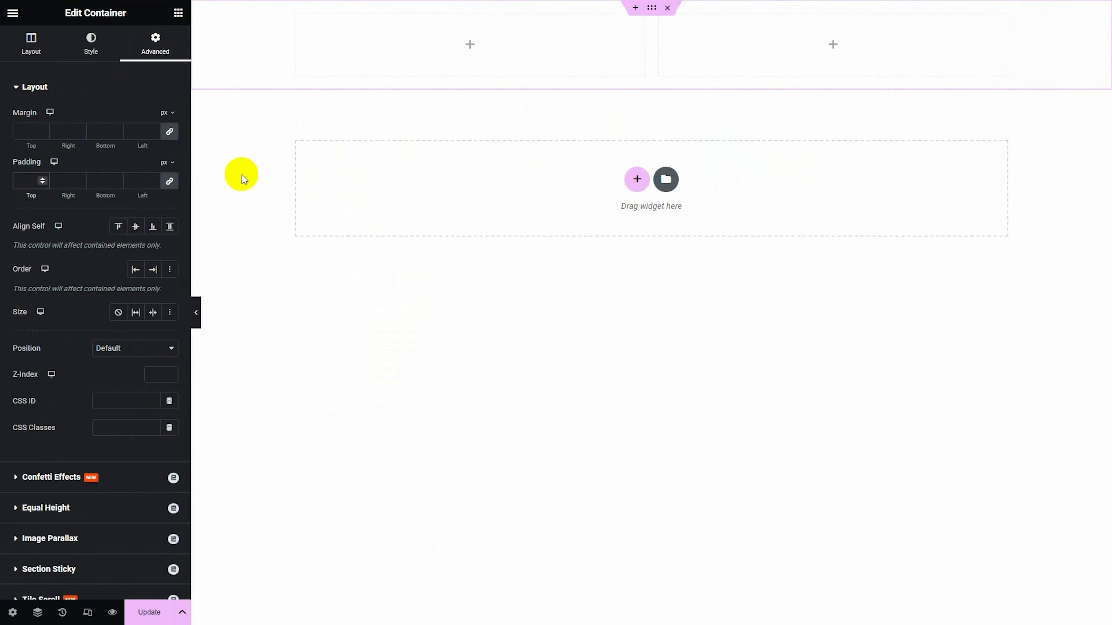
{"action": "type", "text": "120"}
{"action": "left_click", "coordinate": [173, 182]}
{"action": "double_click", "coordinate": [64, 181]}
{"action": "type", "text": "30"}
{"action": "double_click", "coordinate": [137, 181]}
{"action": "type", "text": "30"}
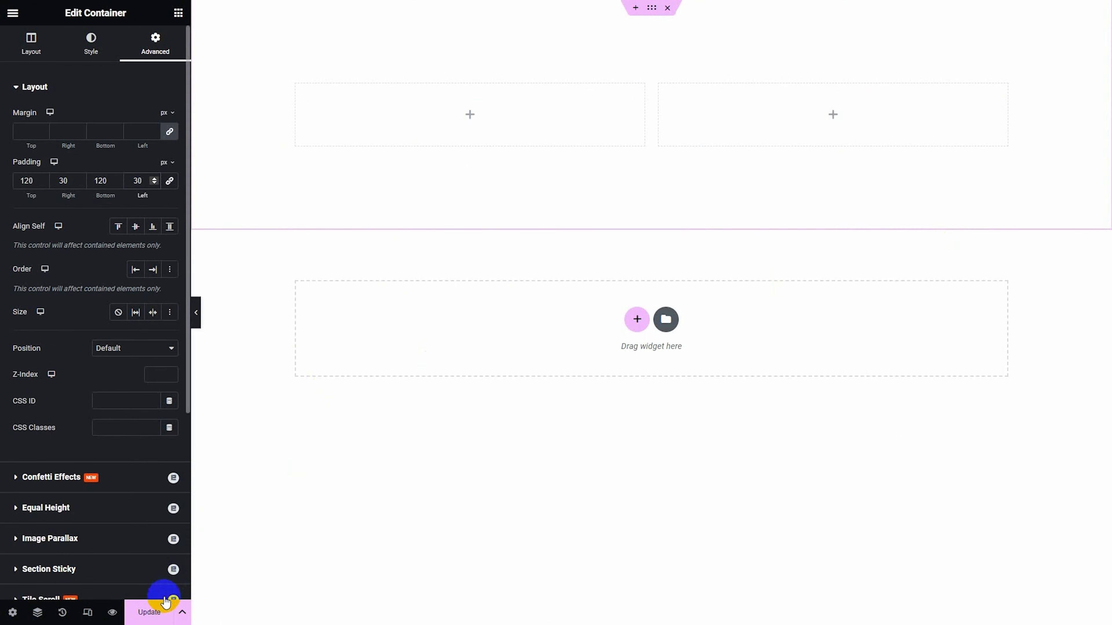
{"action": "left_click", "coordinate": [161, 607]}
Step: Give the outer container a solid, very light blue background colour
{"action": "left_click", "coordinate": [88, 44]}
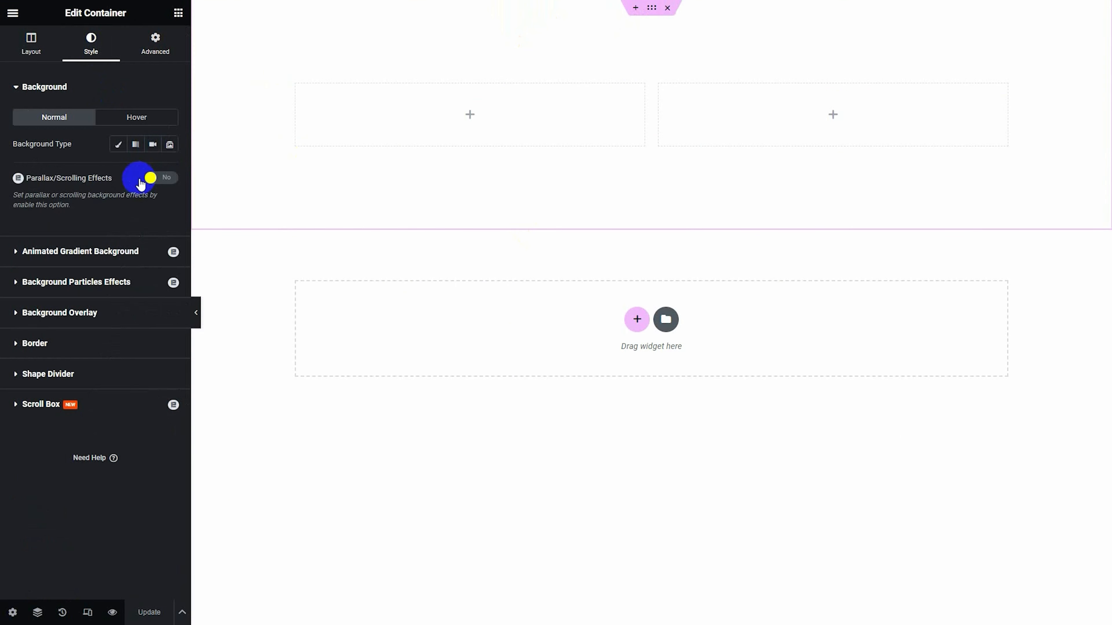
{"action": "left_click", "coordinate": [115, 151]}
{"action": "left_click", "coordinate": [170, 228]}
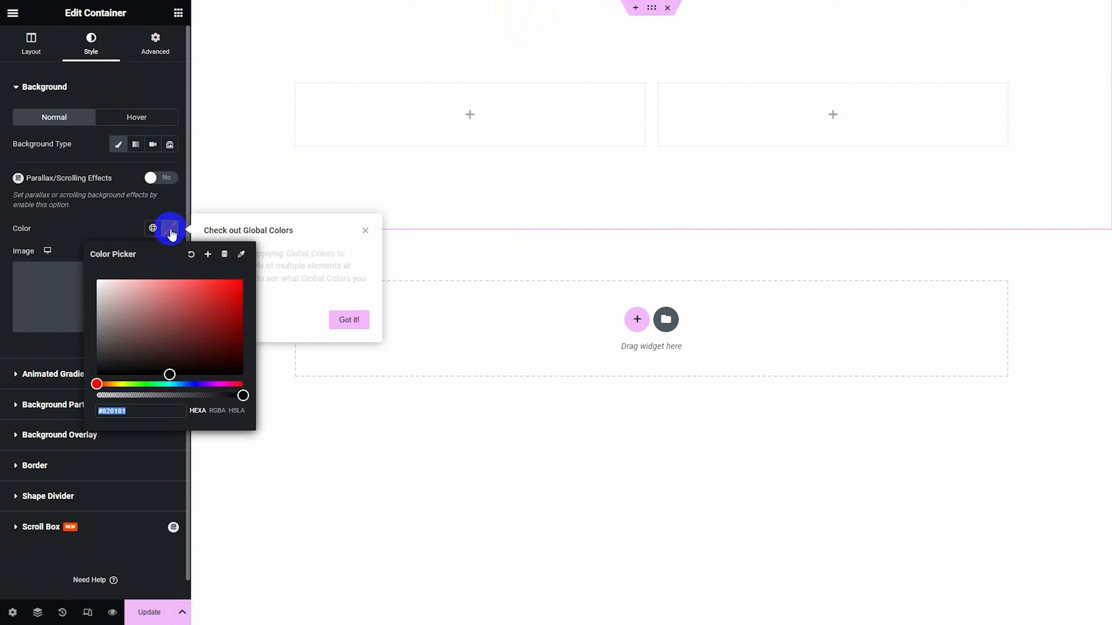
{"action": "left_click", "coordinate": [102, 211]}
Step: Set the left column's width to 65% and the right column's width to 35%
{"action": "left_click", "coordinate": [297, 85]}
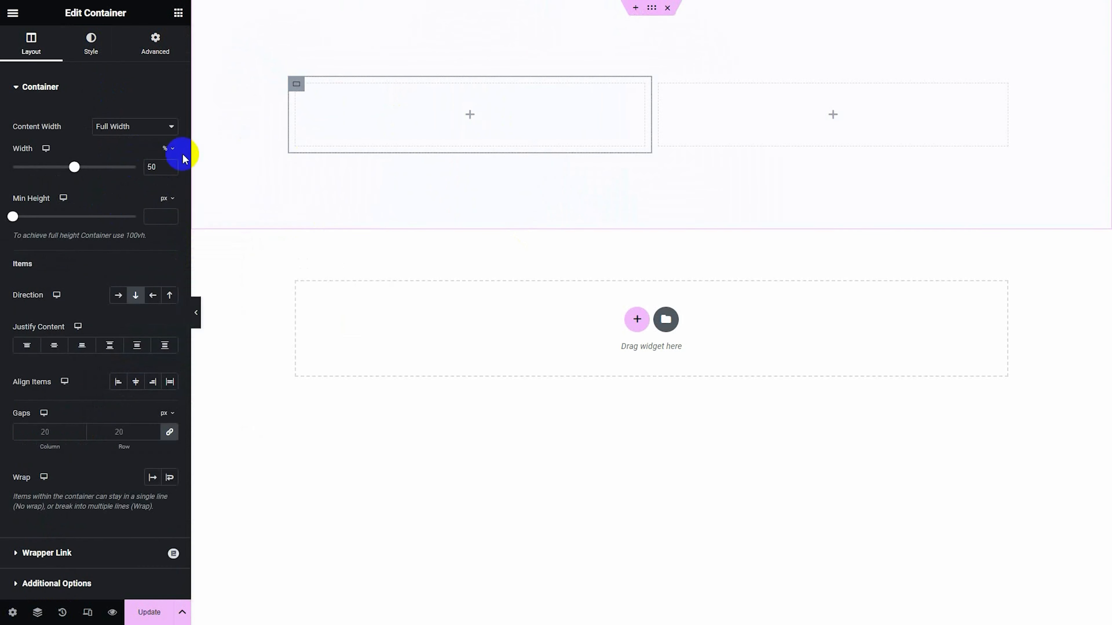
{"action": "left_click", "coordinate": [143, 167]}
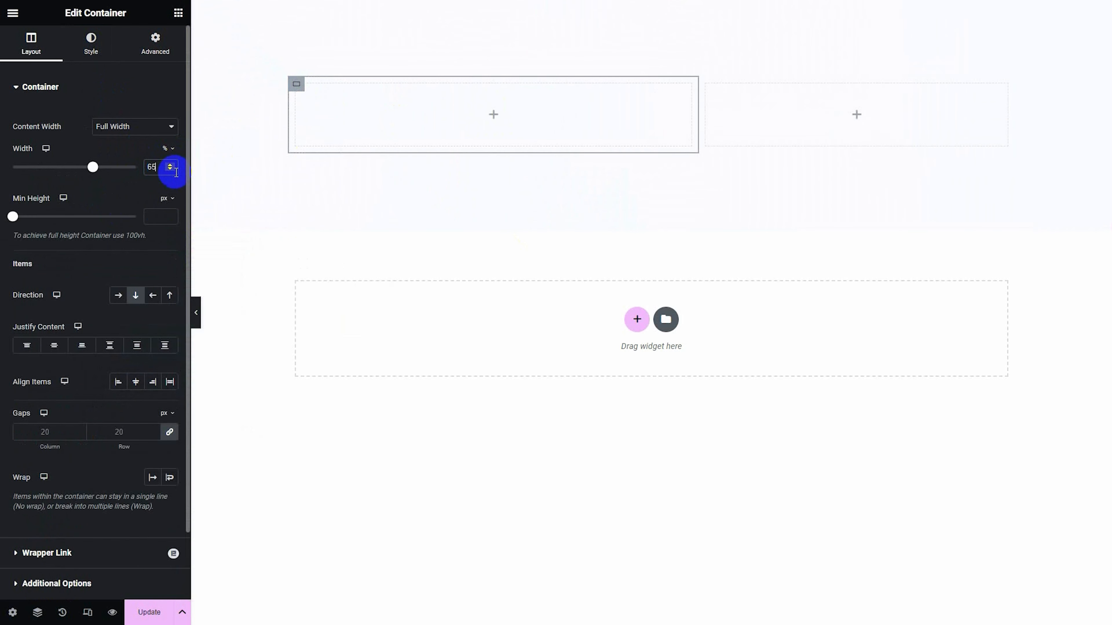
{"action": "left_click", "coordinate": [707, 83]}
{"action": "left_click", "coordinate": [153, 167]}
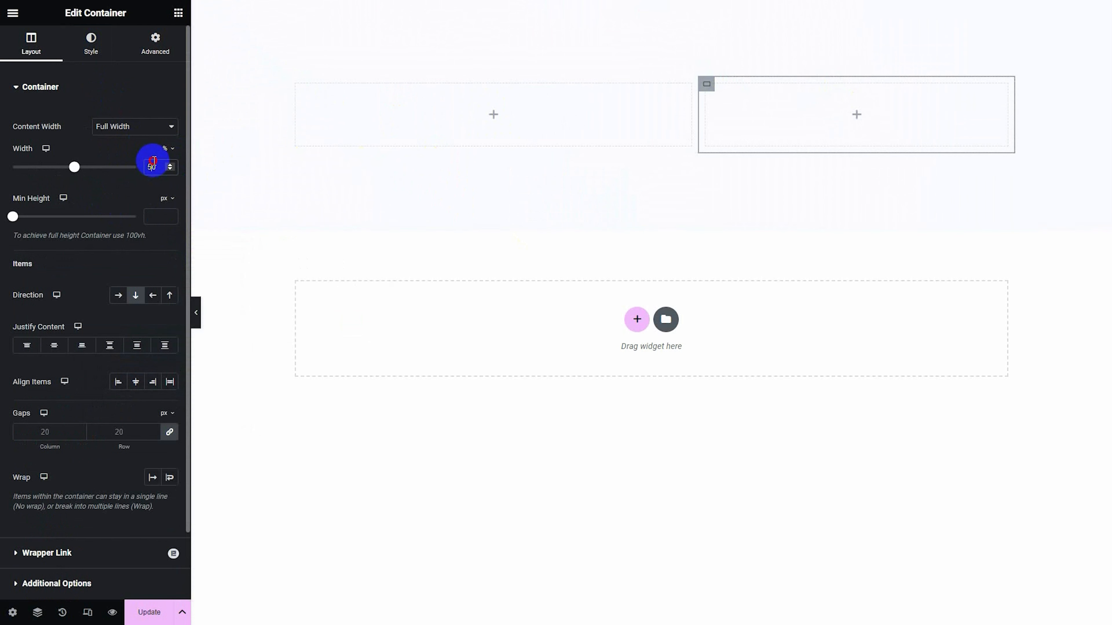
{"action": "type", "text": "35"}
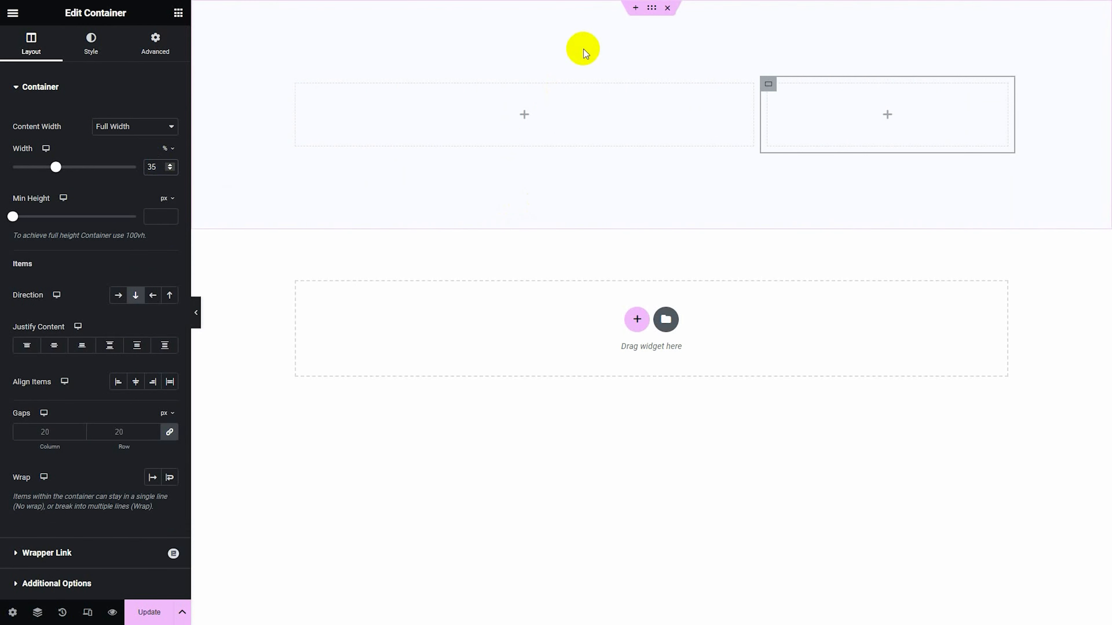
Step: Give the left column a solid white background and a border radius of 10 px on all corners
{"action": "left_click", "coordinate": [297, 84]}
{"action": "left_click", "coordinate": [90, 43]}
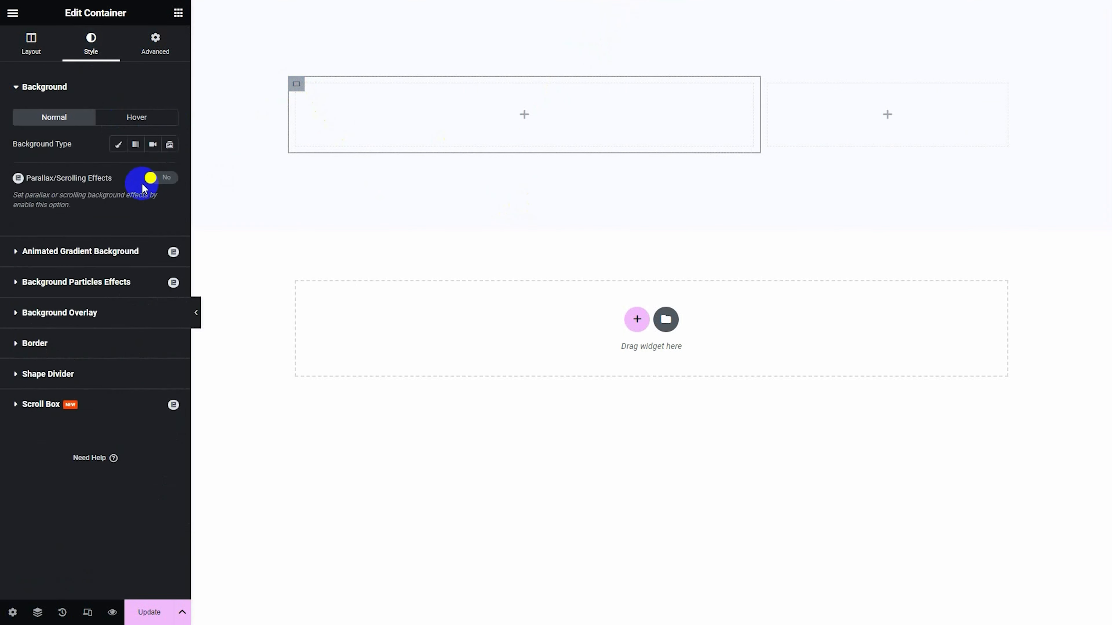
{"action": "left_click", "coordinate": [118, 144]}
{"action": "left_click", "coordinate": [169, 228]}
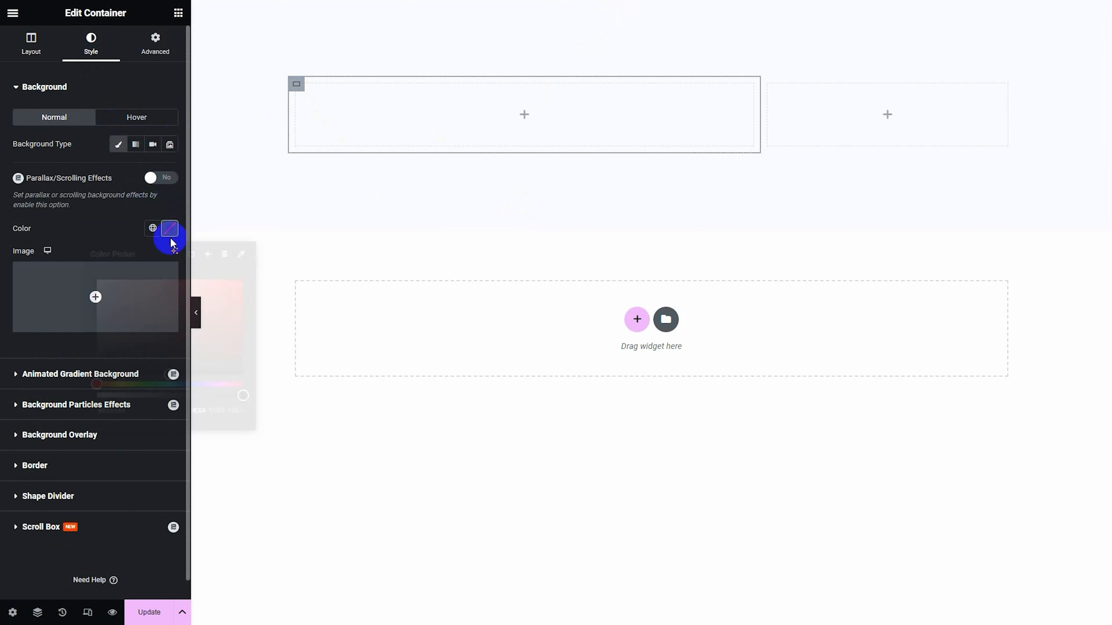
{"action": "left_click", "coordinate": [54, 240]}
{"action": "left_click", "coordinate": [109, 88]}
{"action": "left_click", "coordinate": [58, 226]}
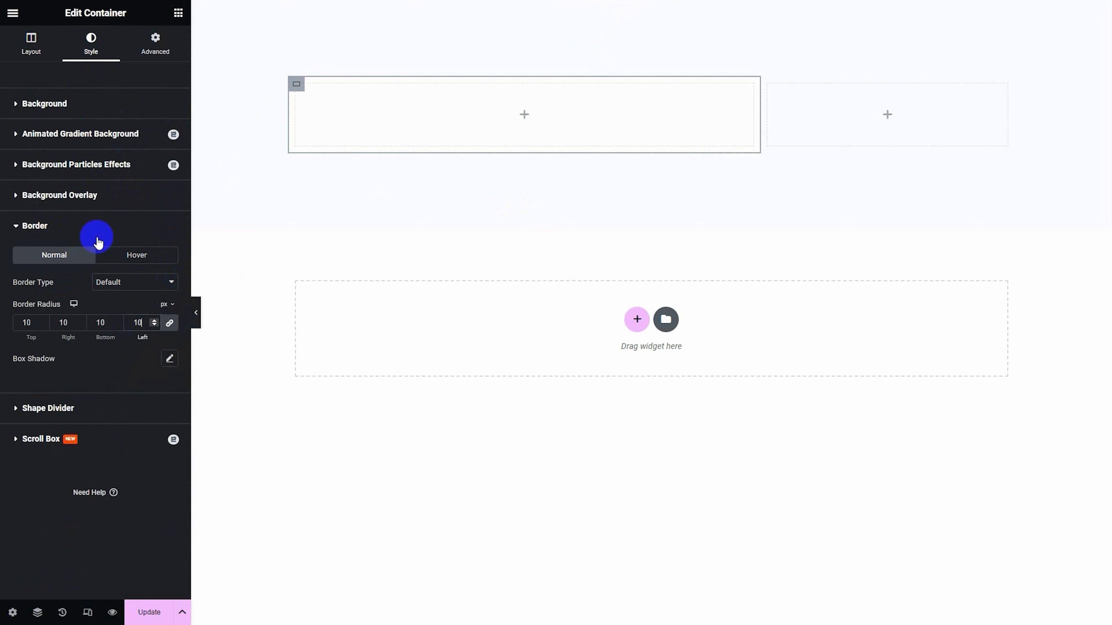
{"action": "left_click", "coordinate": [110, 227]}
Step: Collapse the unneeded widget categories and place the Ultimate Post Kit (Single) Post Featured Image widget in the left column
{"action": "left_click", "coordinate": [178, 14]}
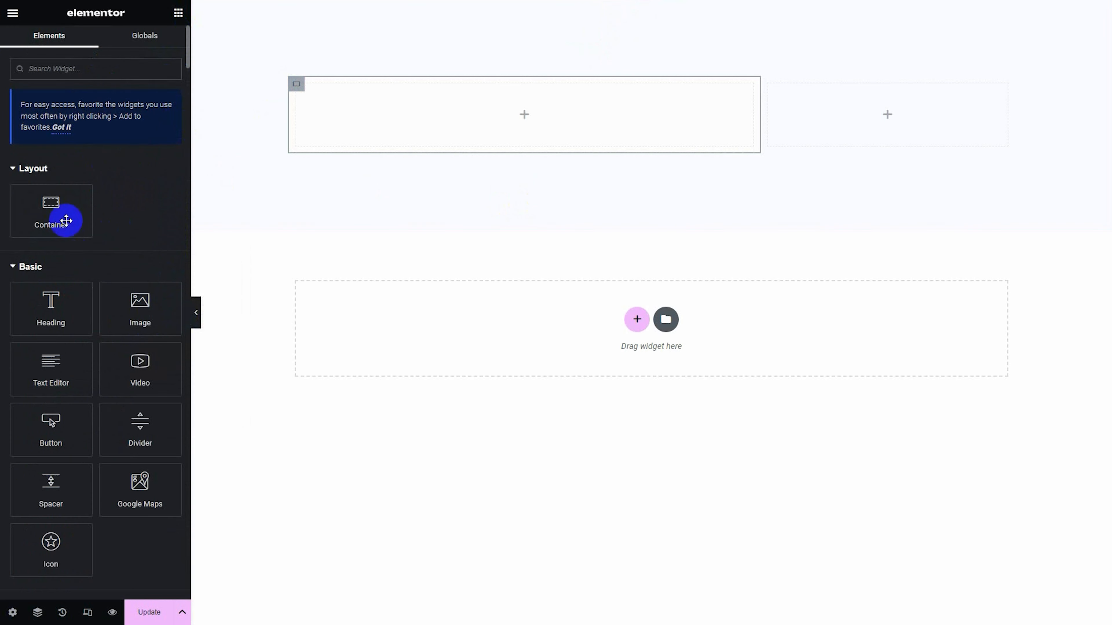
{"action": "left_click", "coordinate": [86, 169]}
{"action": "left_click", "coordinate": [75, 198]}
{"action": "left_click", "coordinate": [70, 229]}
{"action": "left_click", "coordinate": [68, 258]}
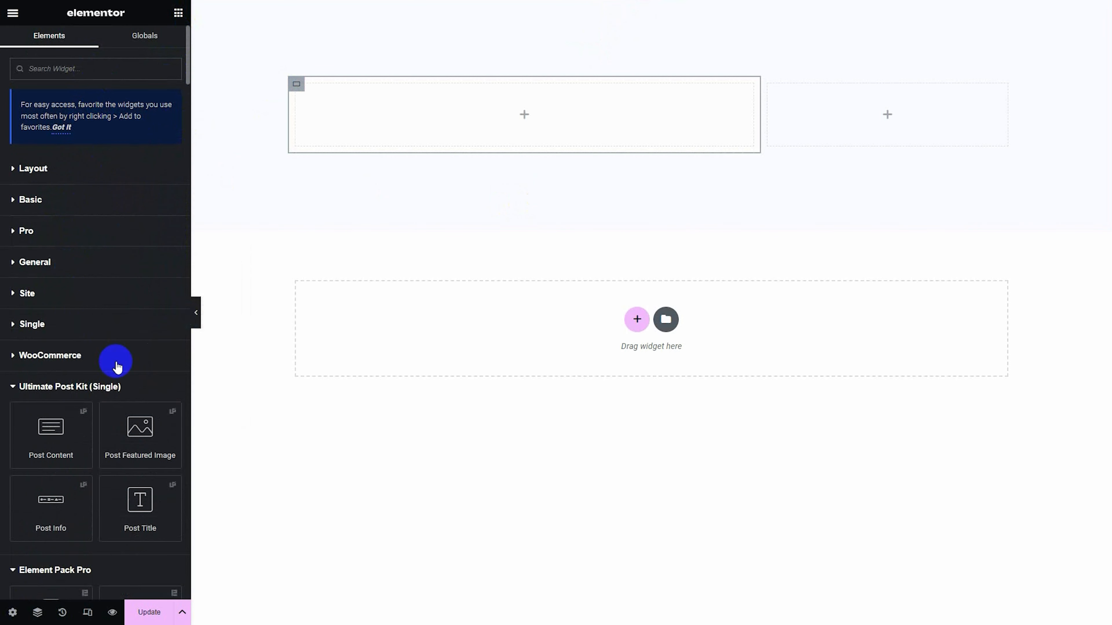
{"action": "scroll", "coordinate": [100, 357], "scroll_direction": "down", "scroll_amount": 4}
{"action": "left_click", "coordinate": [87, 380]}
{"action": "left_click", "coordinate": [84, 412]}
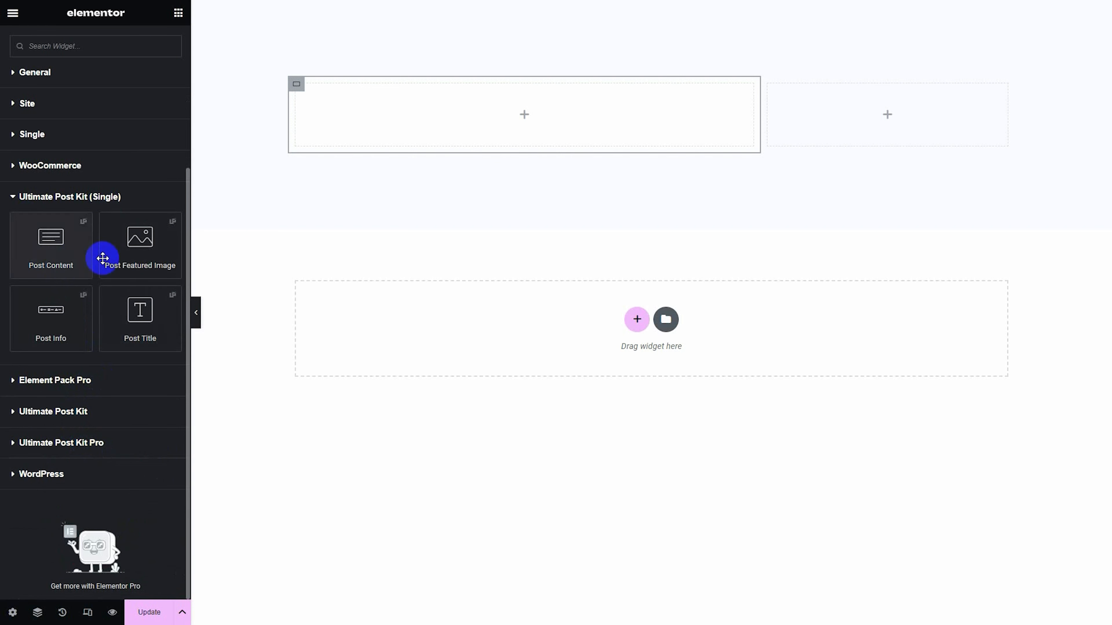
{"action": "left_click_drag", "start_coordinate": [107, 249], "coordinate": [439, 108]}
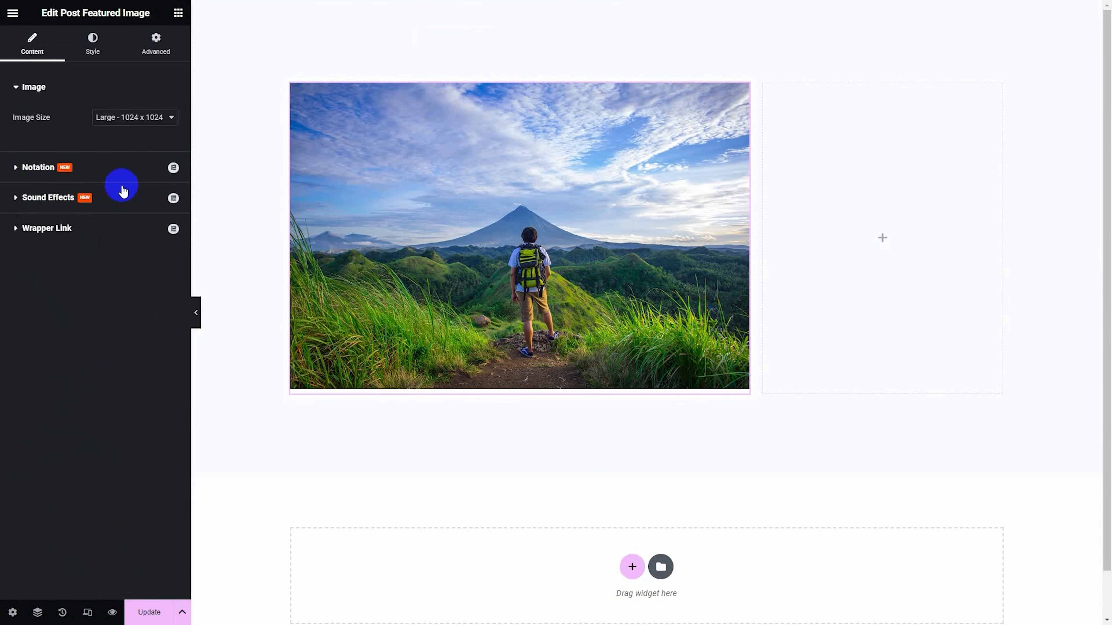
Step: Set the featured image's size to Full and remove the left column's padding
{"action": "left_click", "coordinate": [125, 118]}
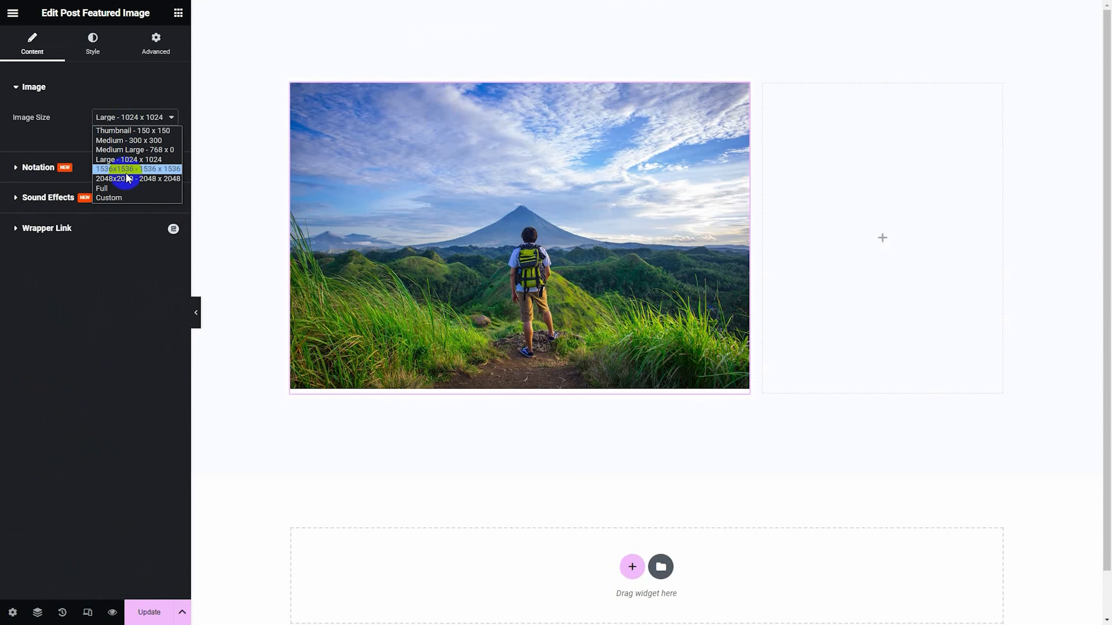
{"action": "left_click", "coordinate": [130, 179]}
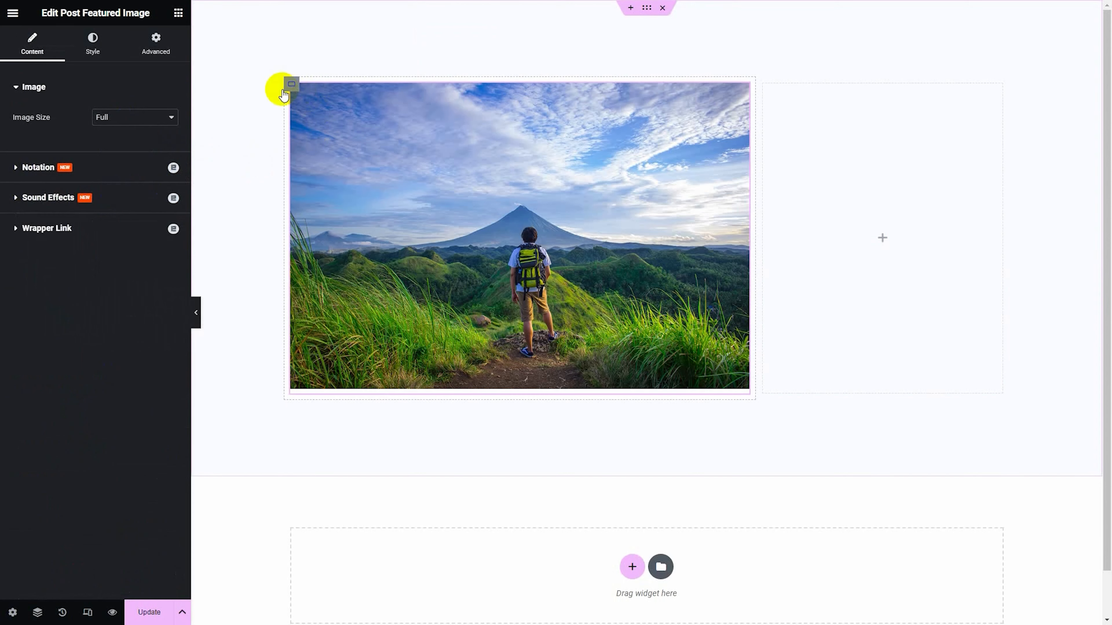
{"action": "left_click", "coordinate": [291, 84]}
{"action": "left_click", "coordinate": [156, 46]}
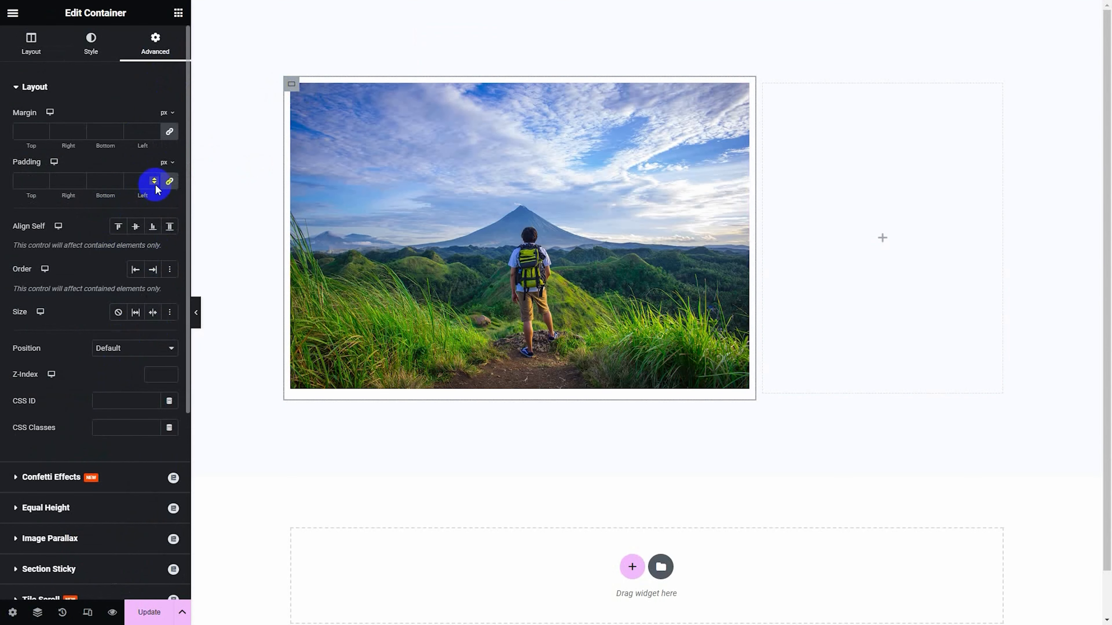
Step: Give the featured image a 10 px border radius on all corners and save the template
{"action": "left_click", "coordinate": [399, 116]}
{"action": "left_click", "coordinate": [93, 54]}
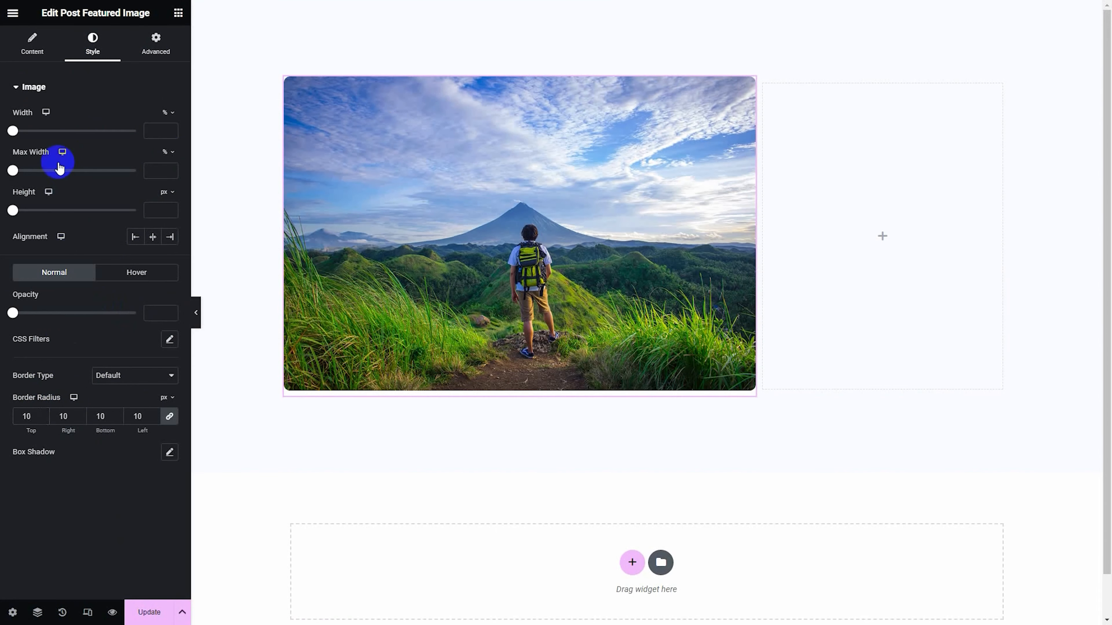
{"action": "left_click", "coordinate": [66, 90]}
{"action": "left_click", "coordinate": [168, 613]}
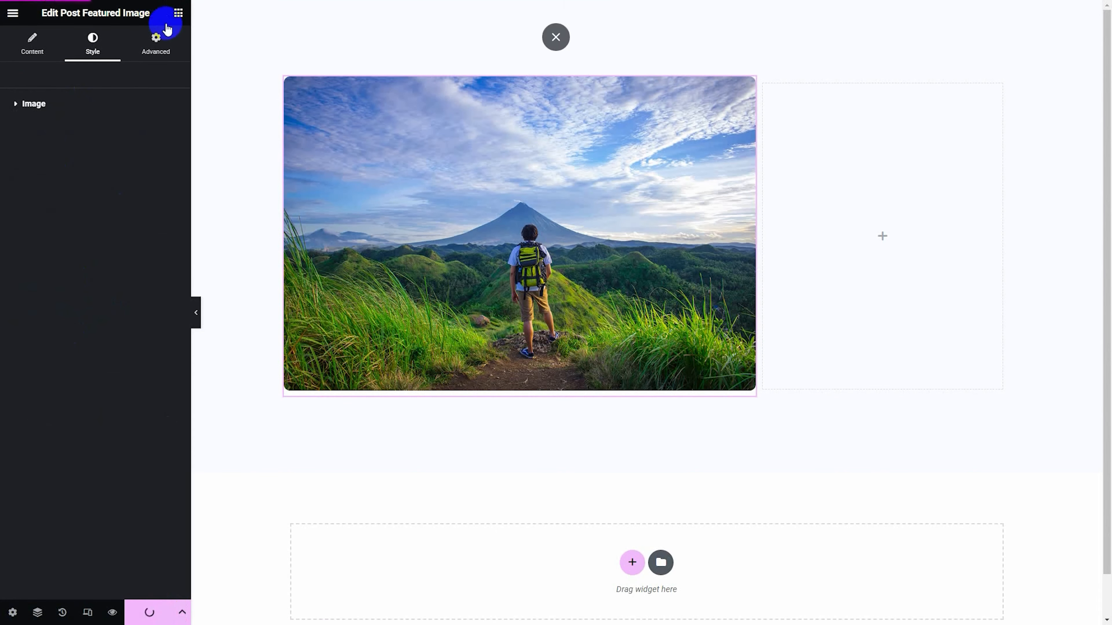
Step: Add a container below the featured image in the left column and set its padding to 30 px on all sides
{"action": "left_click", "coordinate": [178, 13]}
{"action": "left_click", "coordinate": [63, 171]}
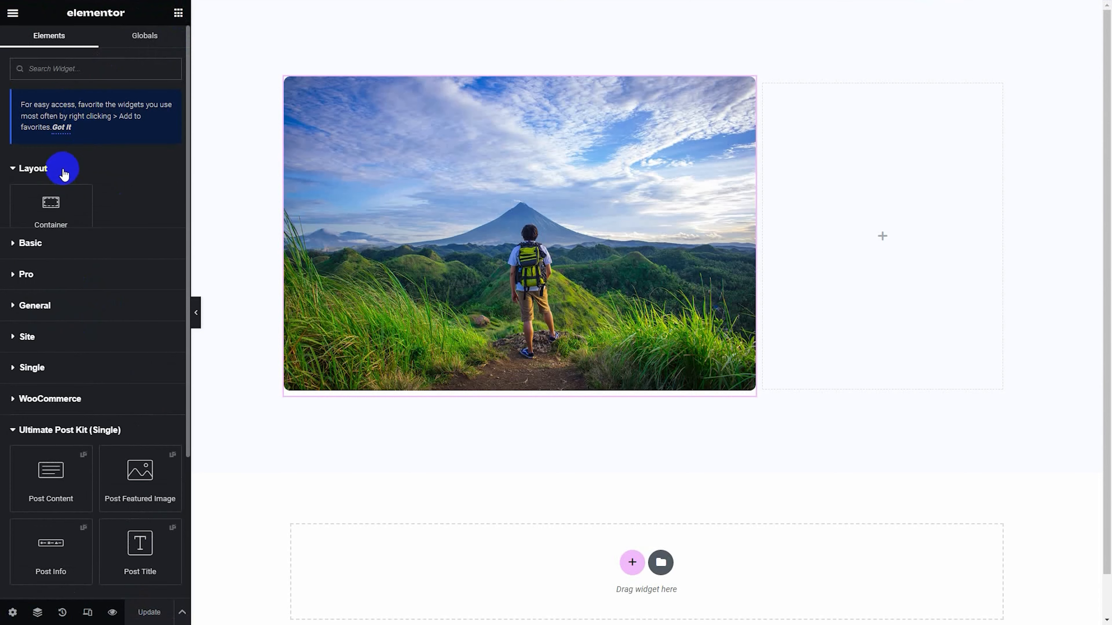
{"action": "left_click_drag", "start_coordinate": [55, 203], "coordinate": [471, 374]}
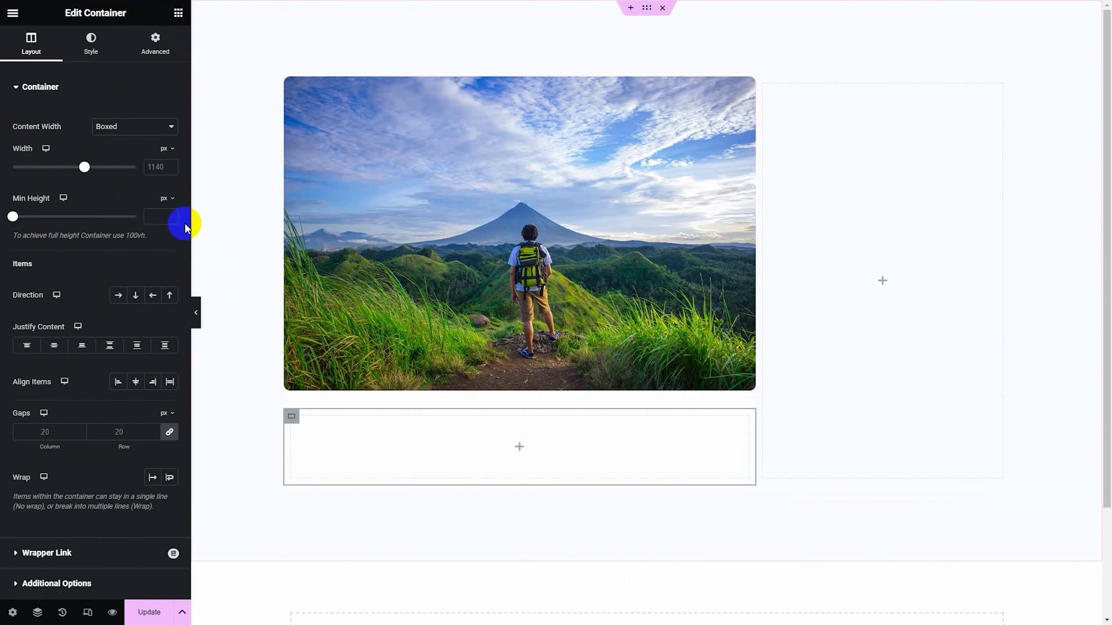
{"action": "left_click", "coordinate": [155, 44]}
{"action": "left_click", "coordinate": [35, 174]}
{"action": "type", "text": "30"}
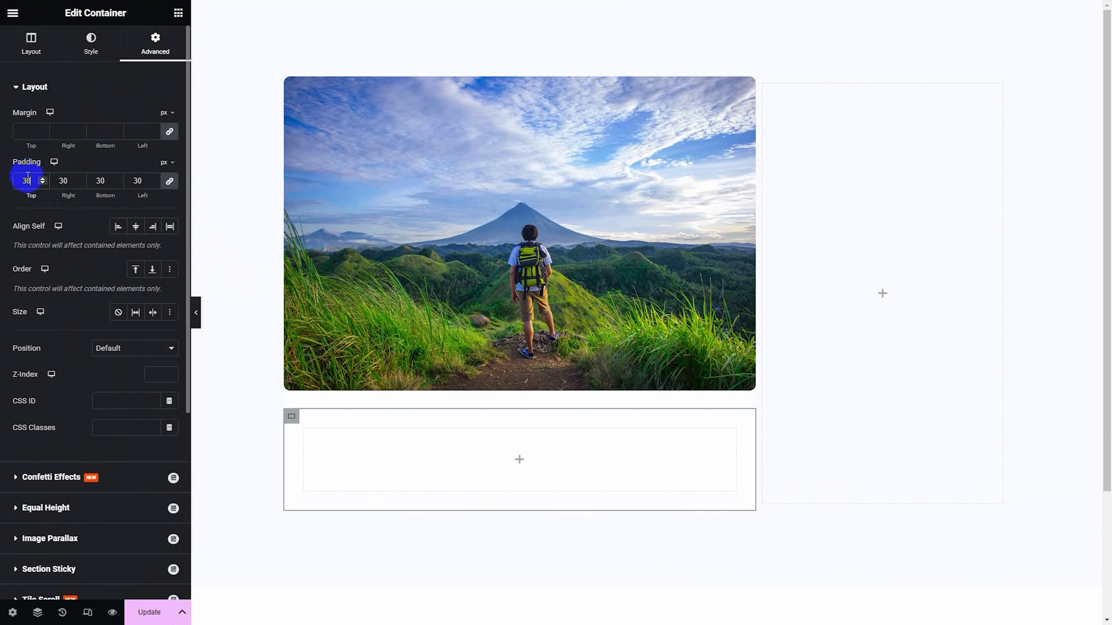
Step: Set the border radius of the new inner container
{"action": "left_click", "coordinate": [90, 43]}
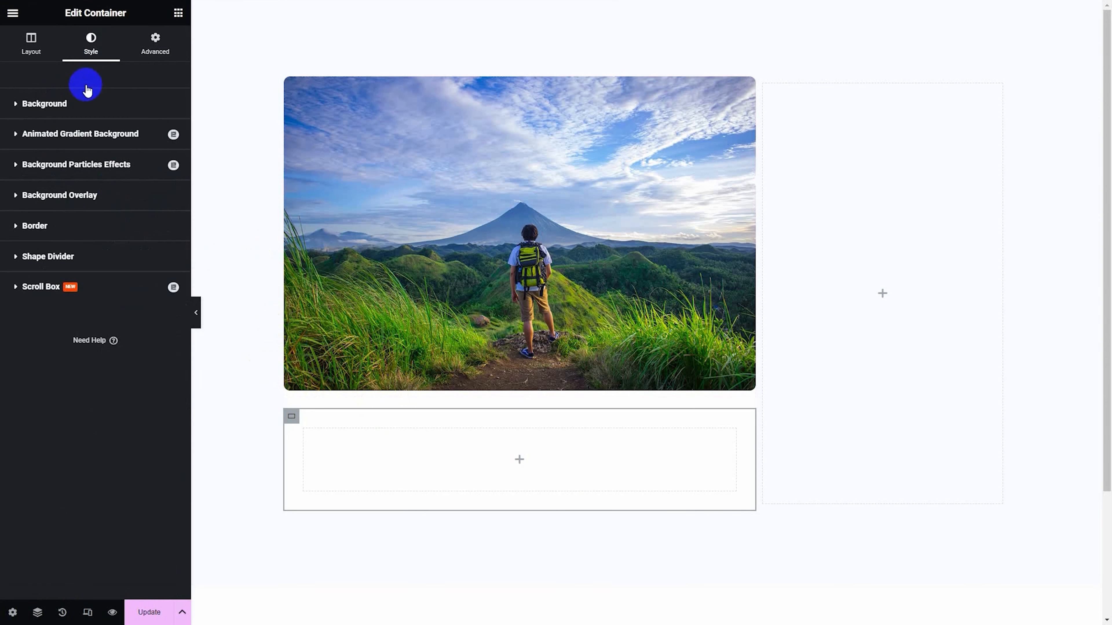
{"action": "left_click", "coordinate": [88, 224]}
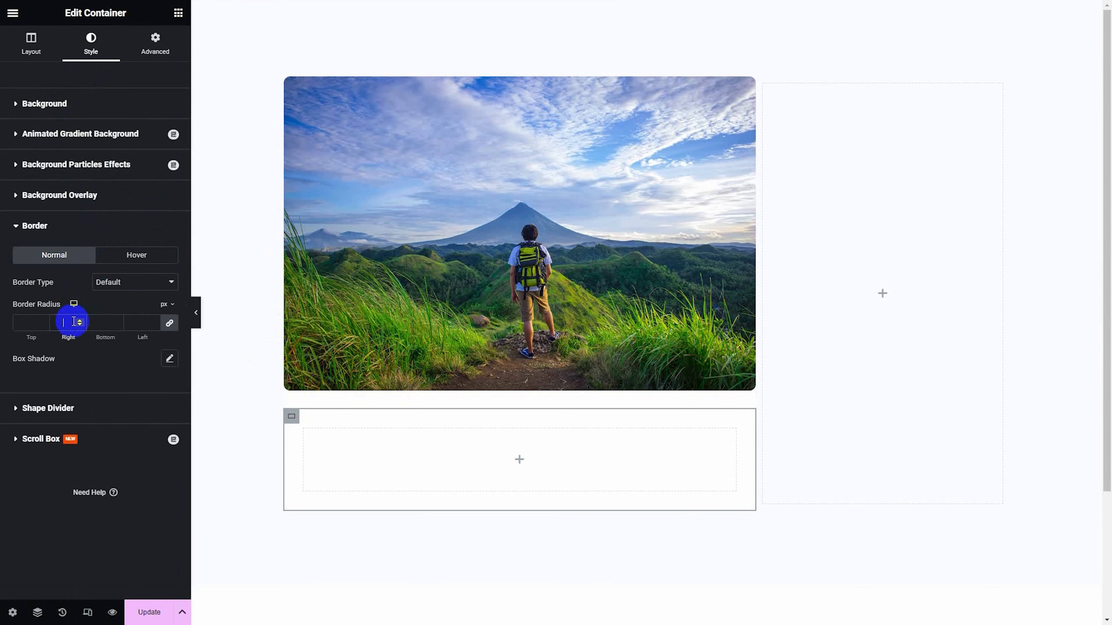
{"action": "left_click", "coordinate": [86, 236]}
Step: Place the Ultimate Post Kit (Single) Post Info widget in the inner container below the featured image
{"action": "left_click", "coordinate": [178, 13]}
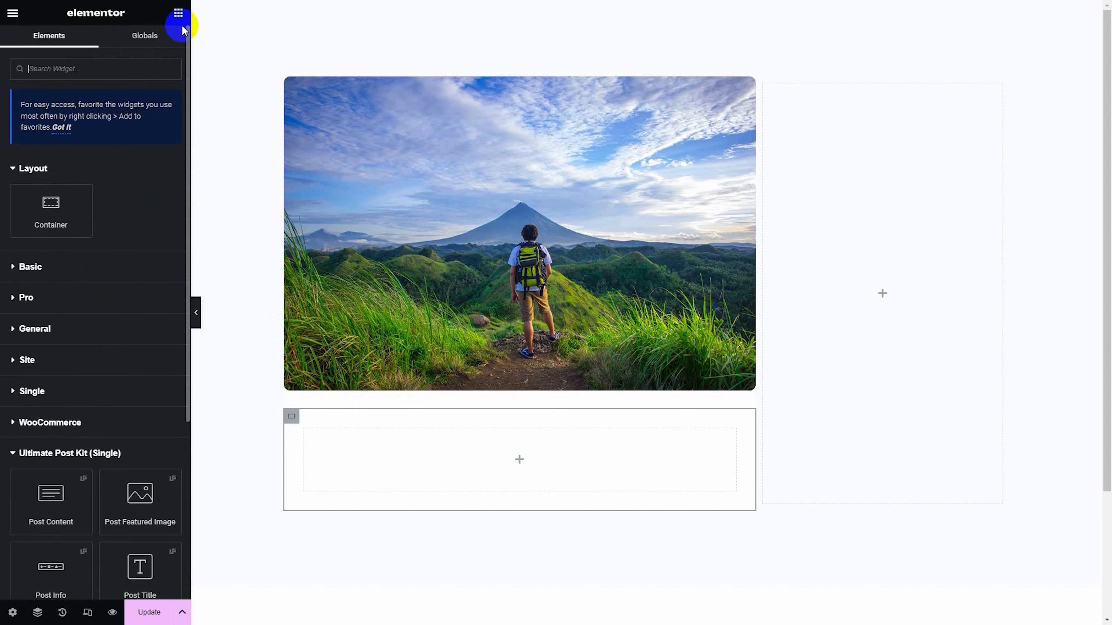
{"action": "scroll", "coordinate": [101, 307], "scroll_direction": "down", "scroll_amount": 5}
{"action": "left_click_drag", "start_coordinate": [74, 396], "coordinate": [447, 430]}
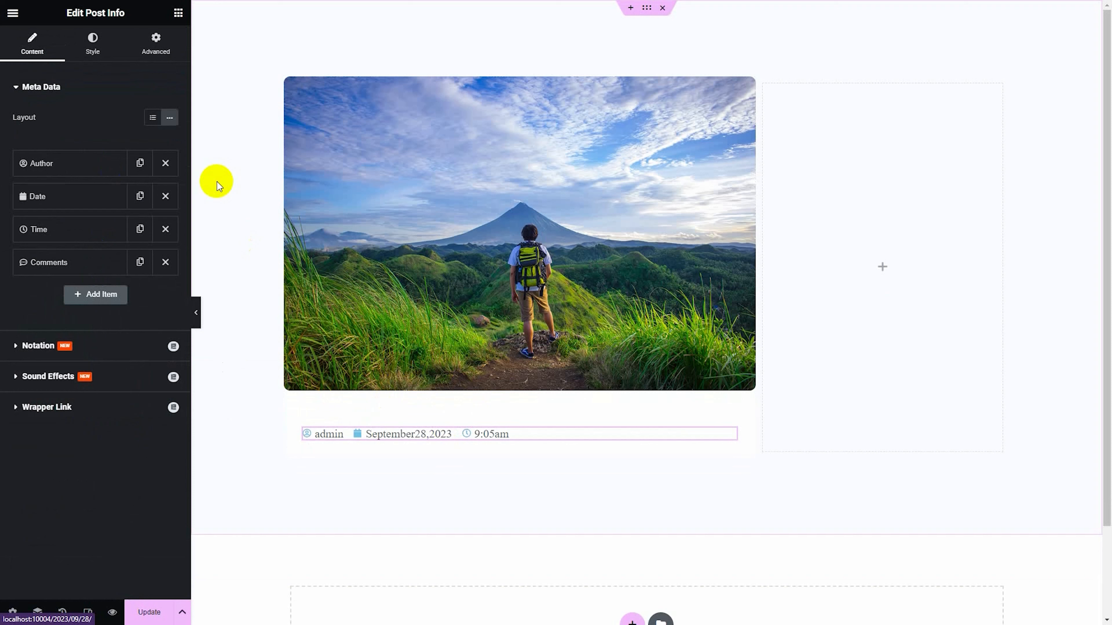
Step: Set the post info text's typography to the Inter font family at 18 px
{"action": "left_click", "coordinate": [90, 54]}
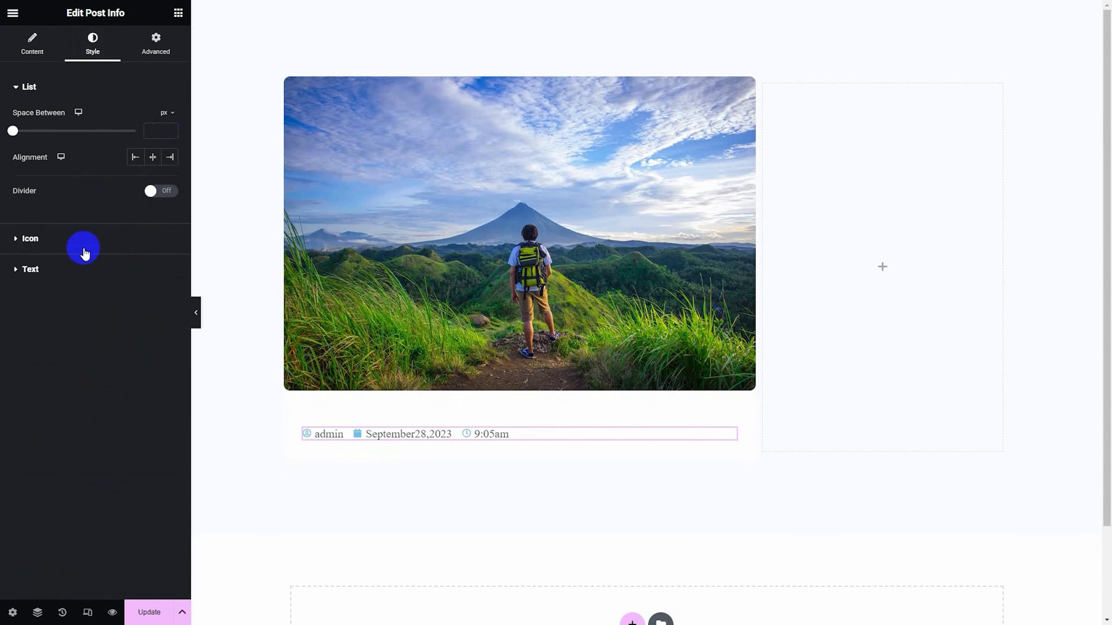
{"action": "left_click", "coordinate": [82, 265]}
{"action": "left_click", "coordinate": [169, 272]}
{"action": "left_click", "coordinate": [154, 331]}
{"action": "type", "text": "inter"}
{"action": "key", "text": "Return"}
{"action": "type", "text": "18"}
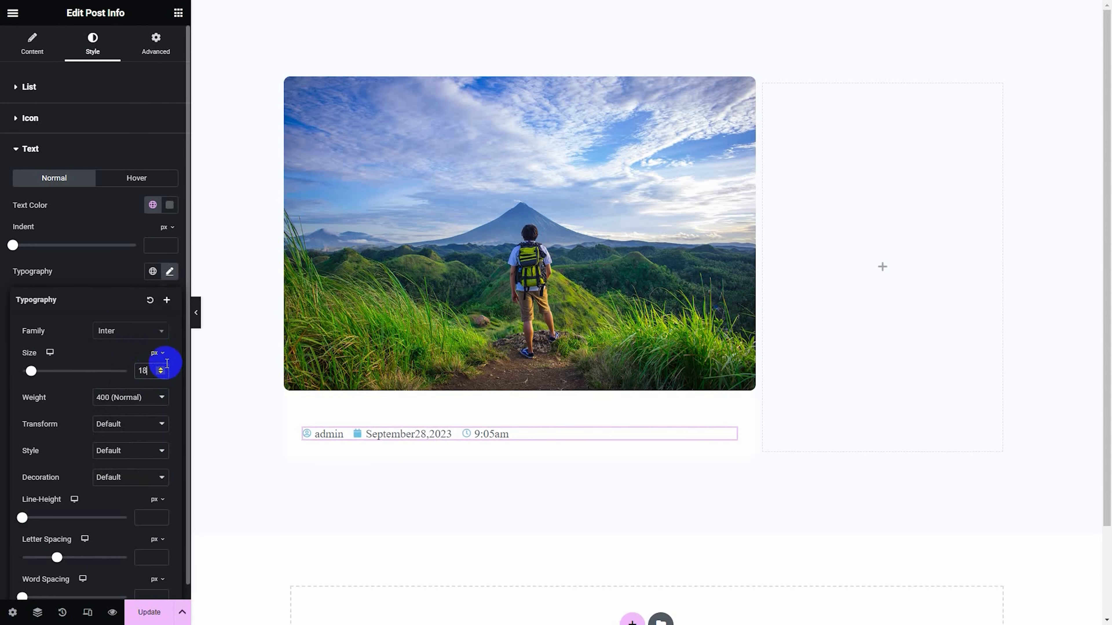
{"action": "left_click", "coordinate": [102, 263]}
Step: Darken the post info's text colour to a very dark shade and save the template
{"action": "left_click", "coordinate": [169, 220]}
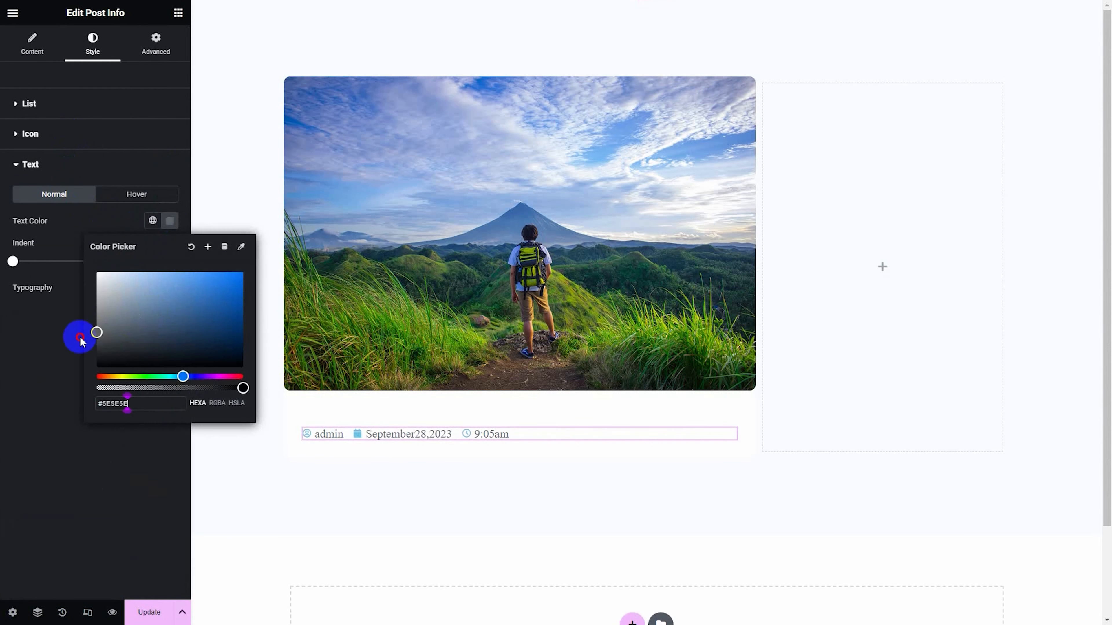
{"action": "left_click", "coordinate": [63, 346]}
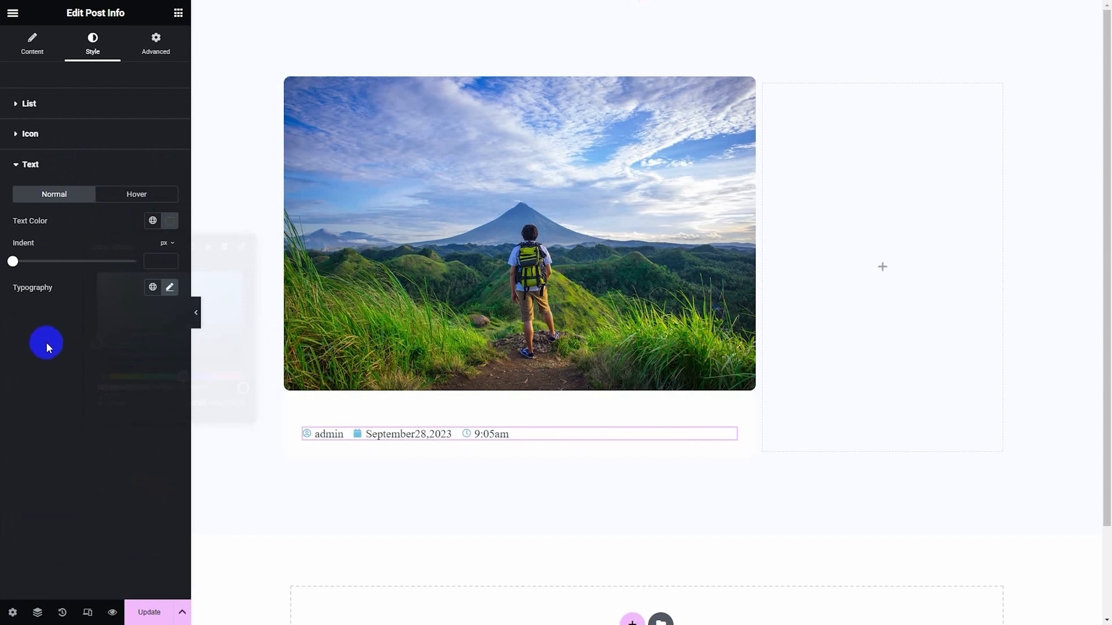
{"action": "left_click", "coordinate": [151, 611]}
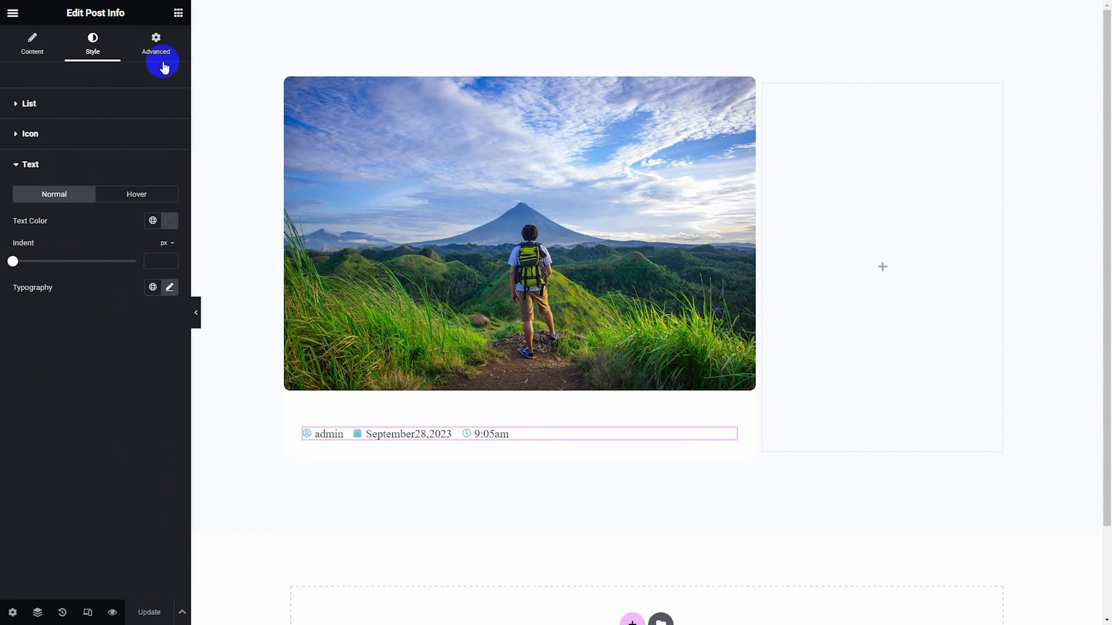
Step: Place the Post Title widget below the post info and style it black, 28 px, with 600 (Semi Bold) weight
{"action": "left_click", "coordinate": [177, 14]}
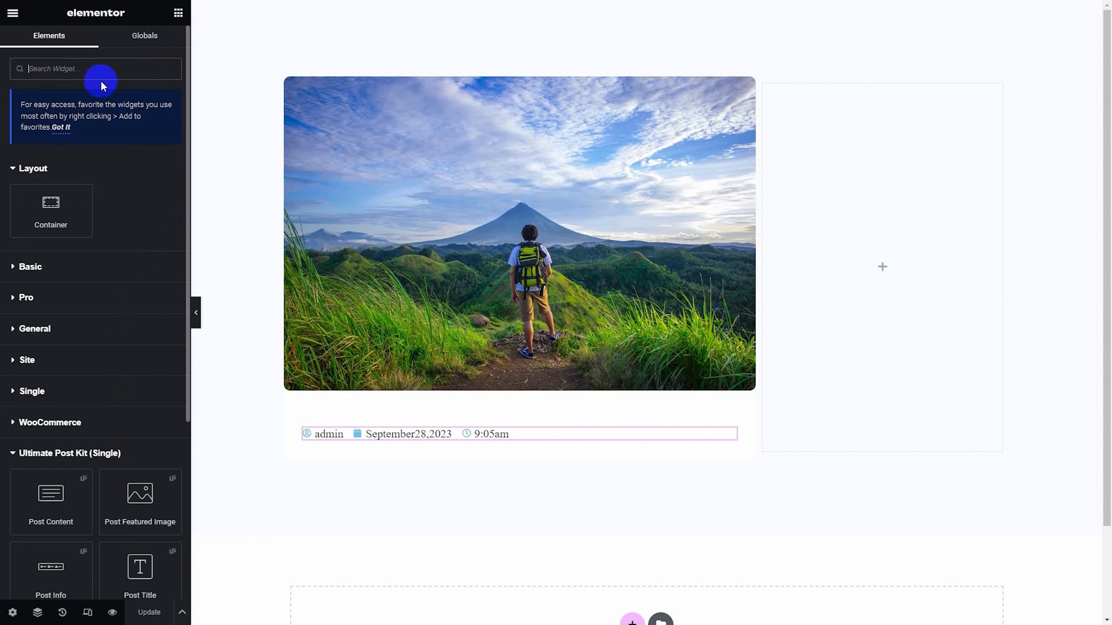
{"action": "left_click_drag", "start_coordinate": [141, 567], "coordinate": [371, 439]}
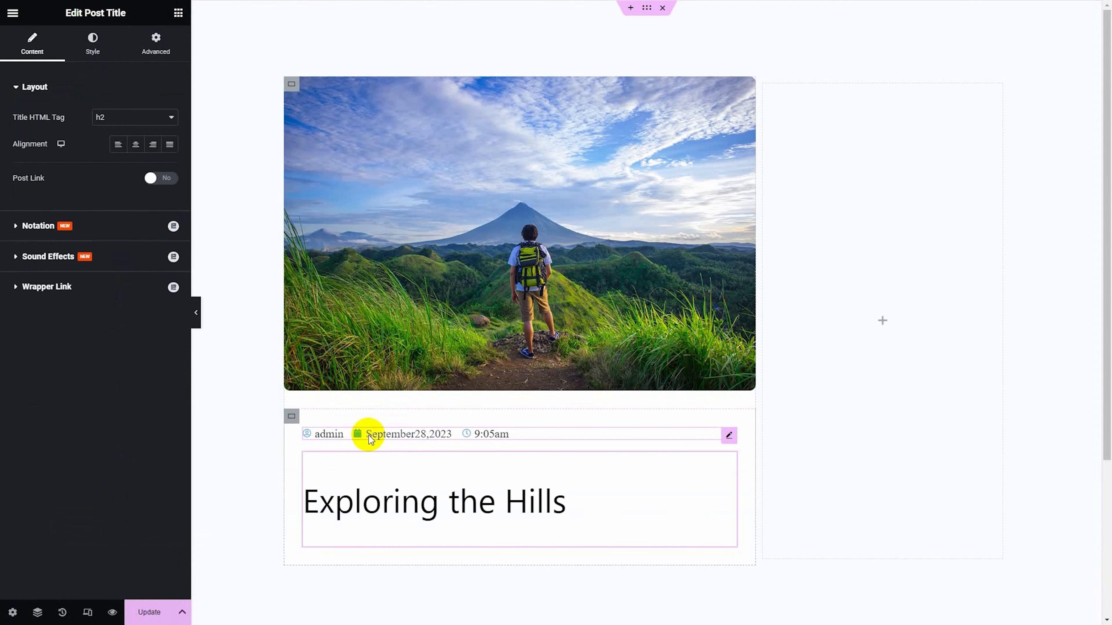
{"action": "left_click", "coordinate": [92, 43]}
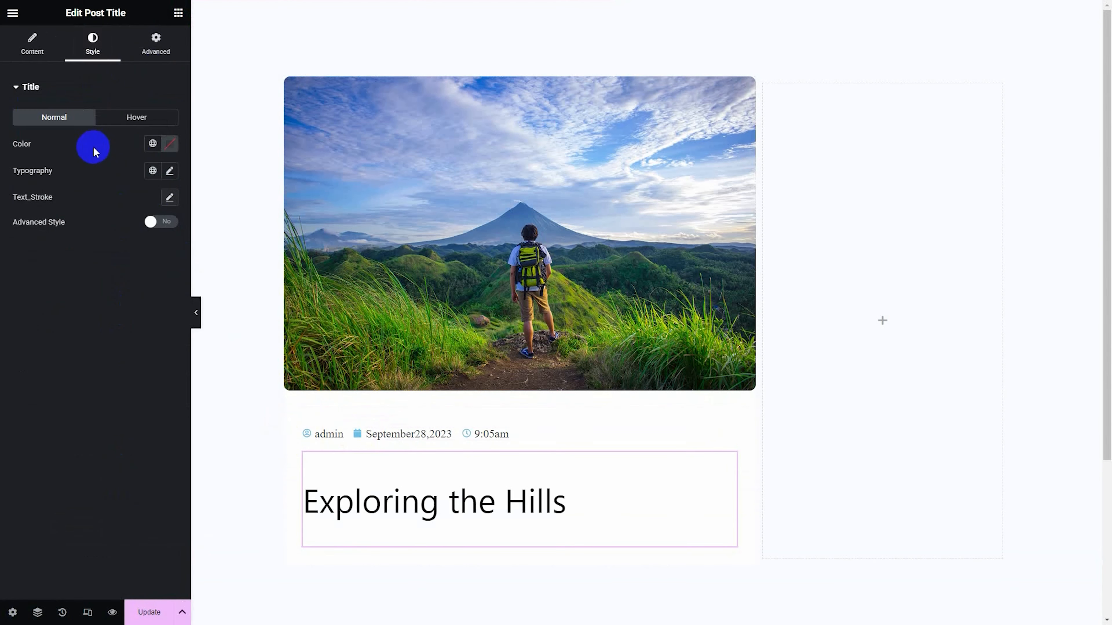
{"action": "left_click", "coordinate": [174, 173]}
{"action": "left_click", "coordinate": [113, 296]}
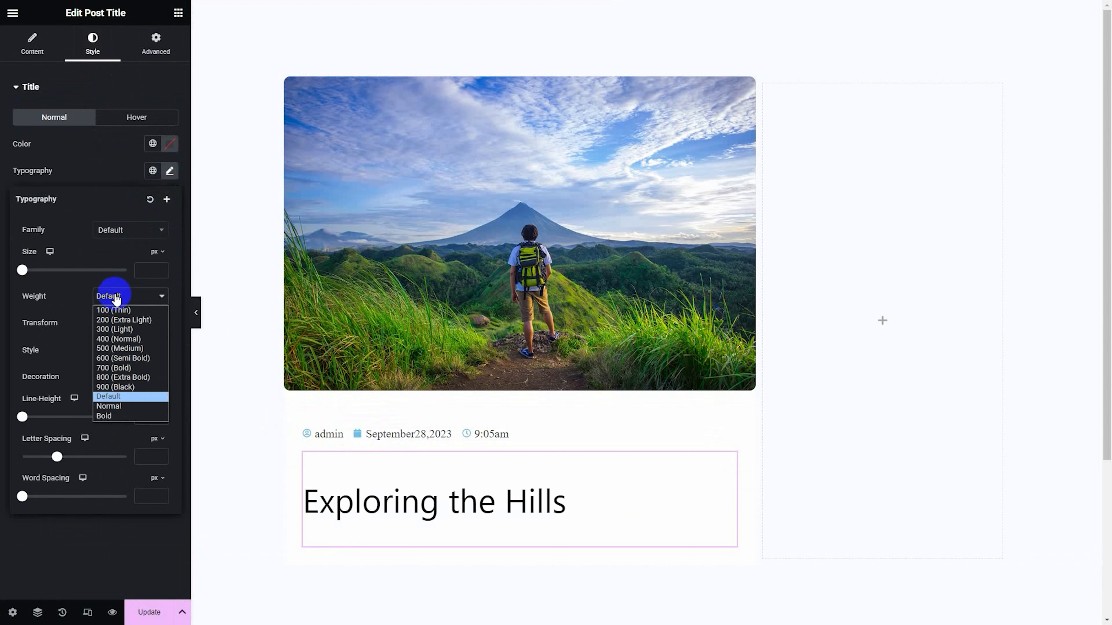
{"action": "left_click", "coordinate": [128, 359]}
{"action": "left_click", "coordinate": [151, 270]}
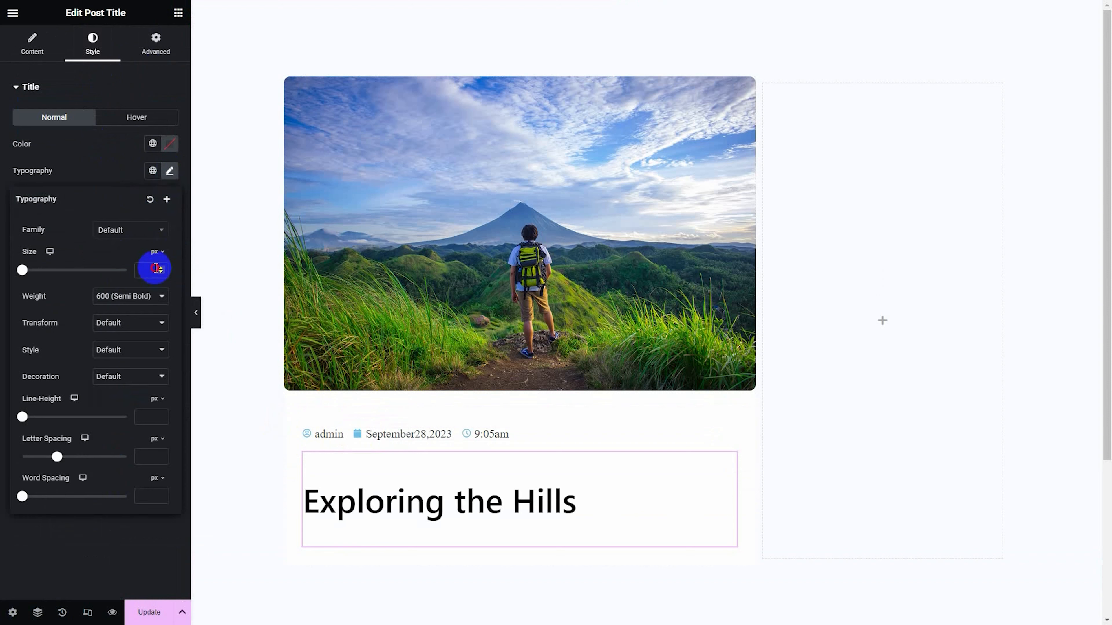
{"action": "type", "text": "28"}
{"action": "left_click", "coordinate": [169, 171]}
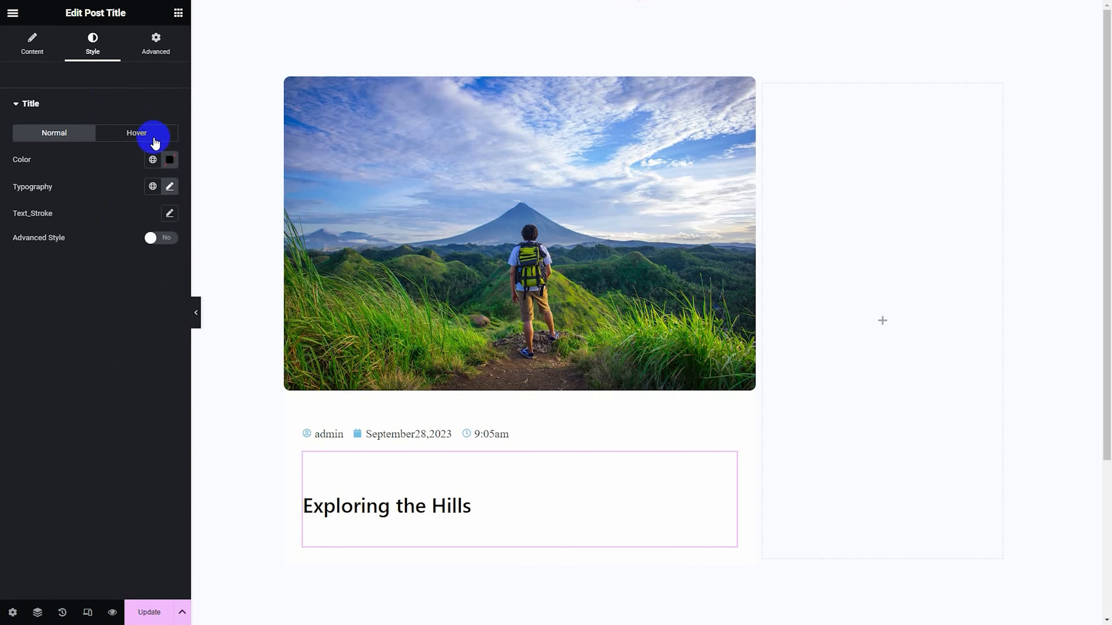
Step: Set the post title's hover colour to green and save the template
{"action": "left_click", "coordinate": [145, 133]}
{"action": "left_click", "coordinate": [169, 160]}
{"action": "left_click", "coordinate": [152, 316]}
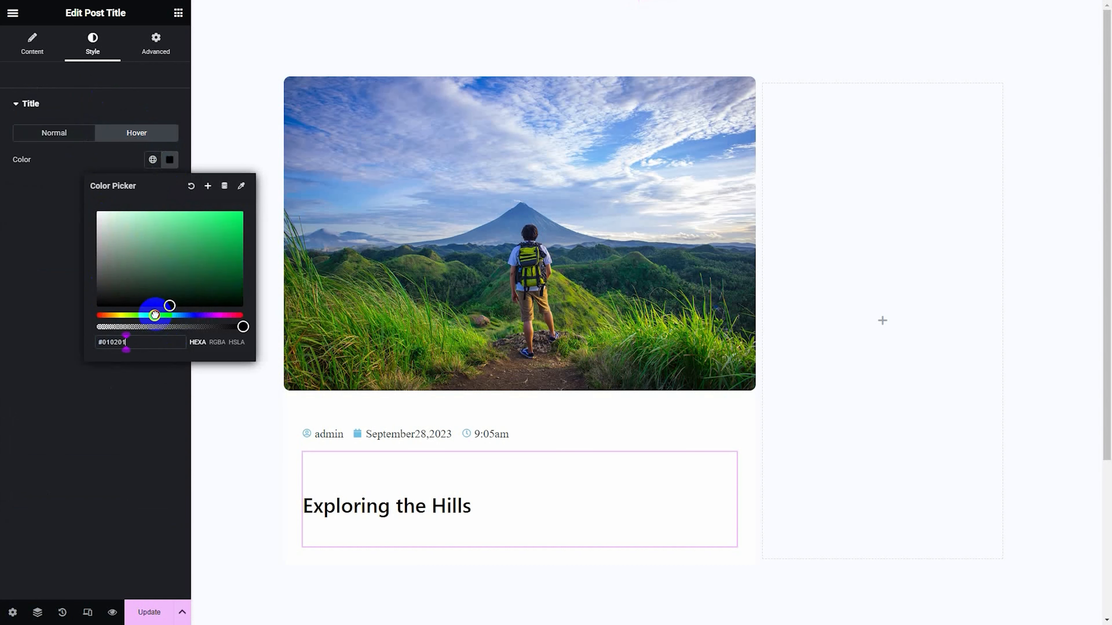
{"action": "left_click", "coordinate": [230, 237]}
{"action": "left_click", "coordinate": [151, 612]}
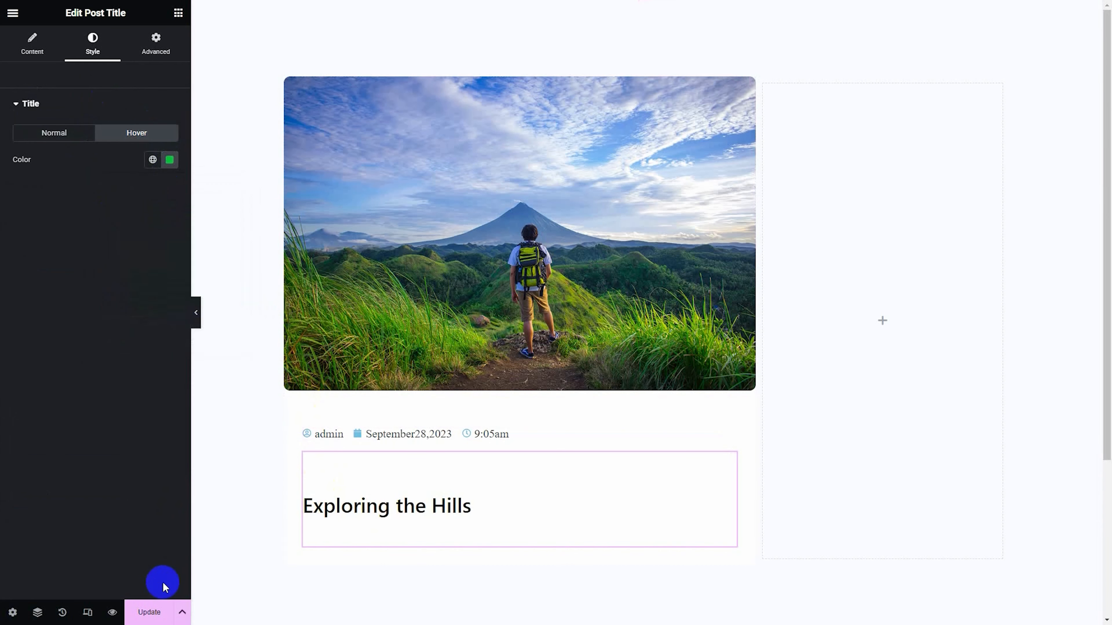
Step: Set the post info icons' normal colour to green #0FBA3B
{"action": "left_click", "coordinate": [520, 433]}
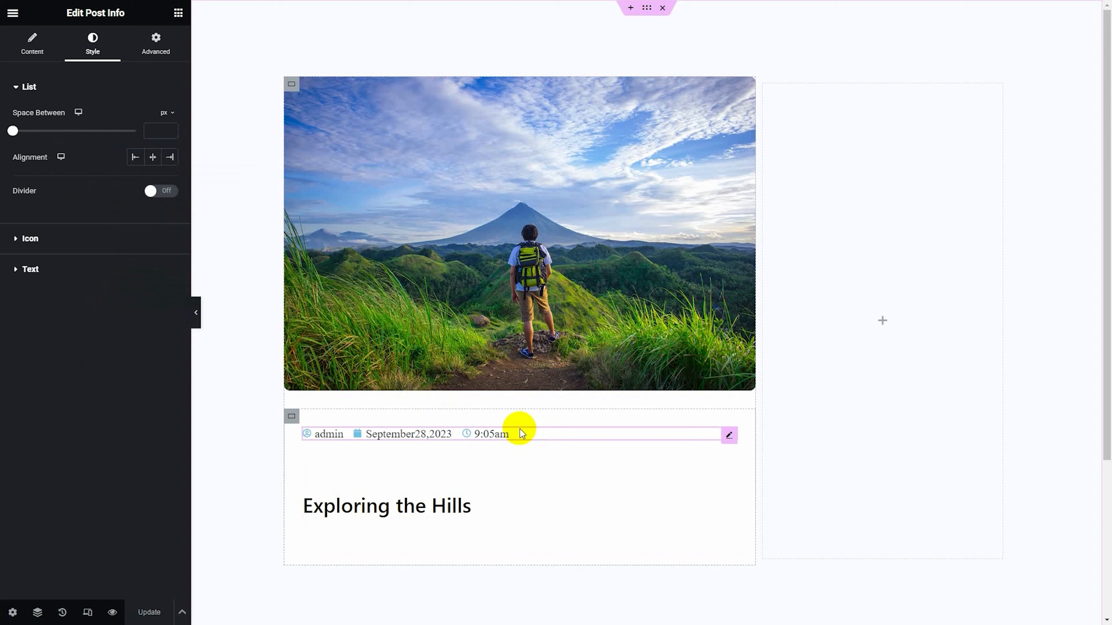
{"action": "left_click", "coordinate": [93, 89]}
{"action": "left_click", "coordinate": [94, 117]}
{"action": "left_click", "coordinate": [170, 174]}
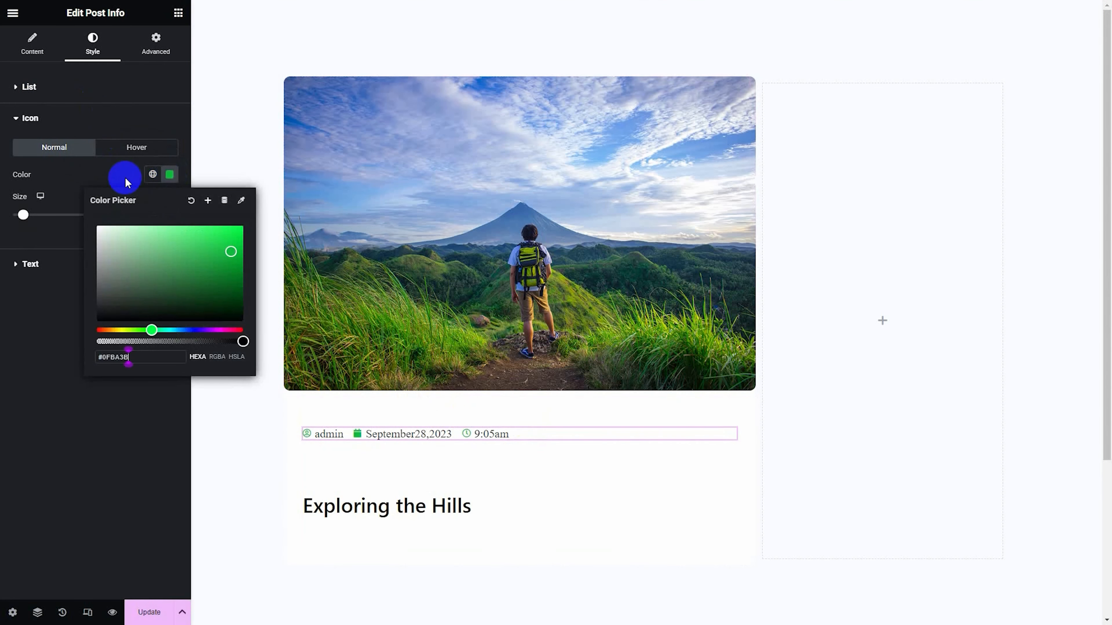
{"action": "left_click", "coordinate": [115, 174]}
Step: Change the hover colours of the post info icons and text, and save the template
{"action": "left_click", "coordinate": [137, 147]}
{"action": "left_click", "coordinate": [170, 175]}
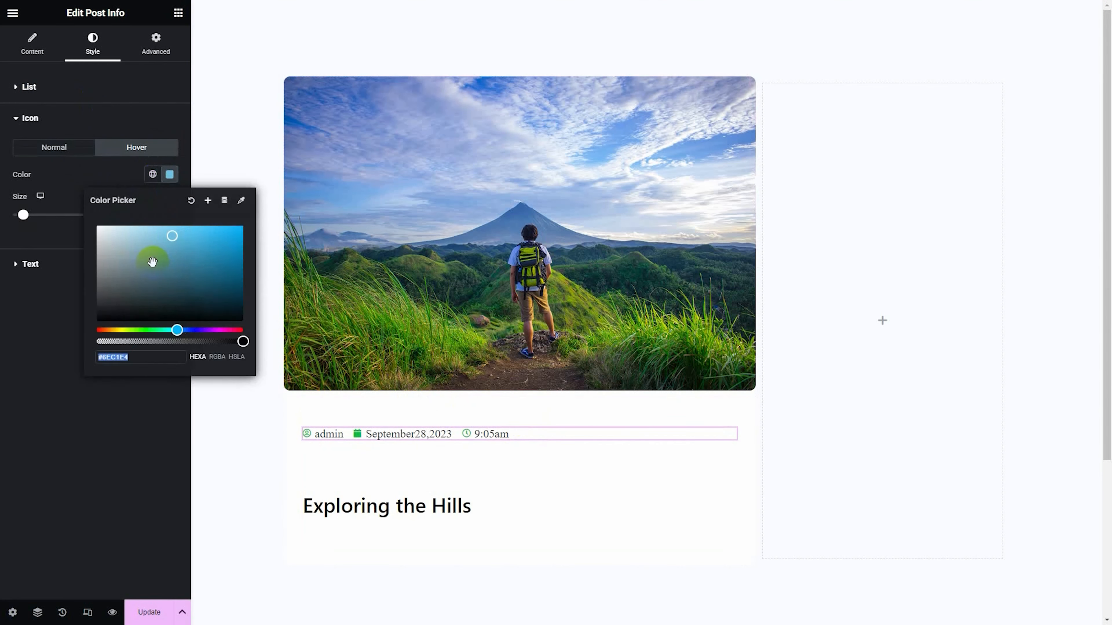
{"action": "left_click", "coordinate": [114, 263]}
{"action": "left_click", "coordinate": [149, 177]}
{"action": "left_click", "coordinate": [171, 206]}
{"action": "left_click_drag", "start_coordinate": [127, 333], "coordinate": [72, 396]}
{"action": "left_click", "coordinate": [85, 470]}
{"action": "left_click", "coordinate": [70, 149]}
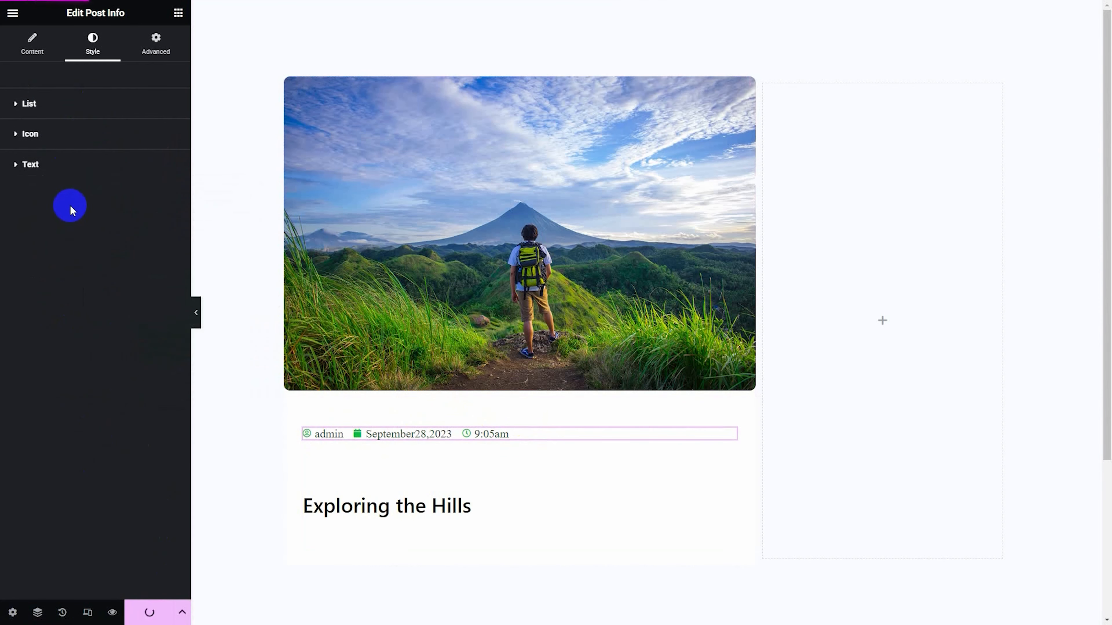
{"action": "left_click", "coordinate": [72, 102]}
{"action": "left_click_drag", "start_coordinate": [13, 146], "coordinate": [46, 151]}
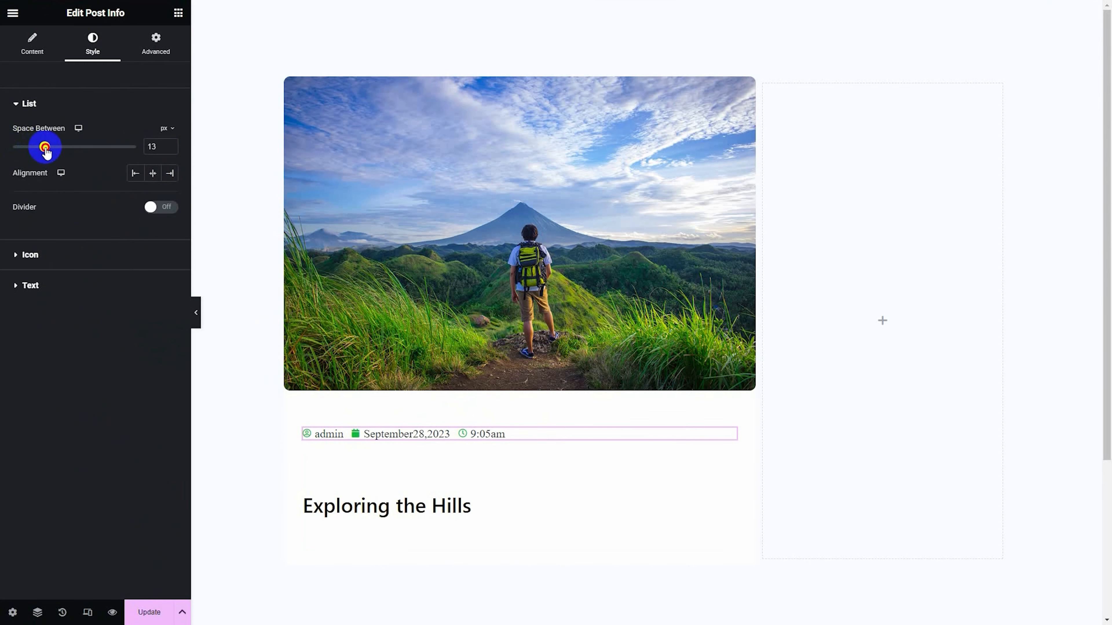
{"action": "left_click", "coordinate": [72, 116]}
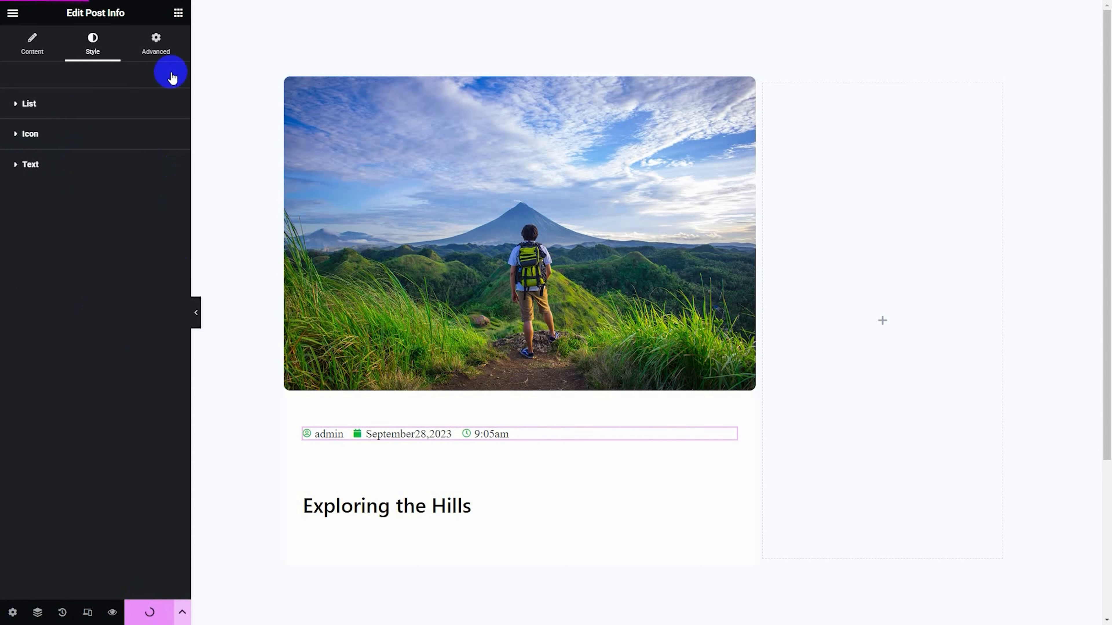
Step: Place the Ultimate Post Kit (Single) Post Content widget below the post title
{"action": "left_click", "coordinate": [178, 13]}
{"action": "scroll", "coordinate": [89, 518], "scroll_direction": "down", "scroll_amount": 3}
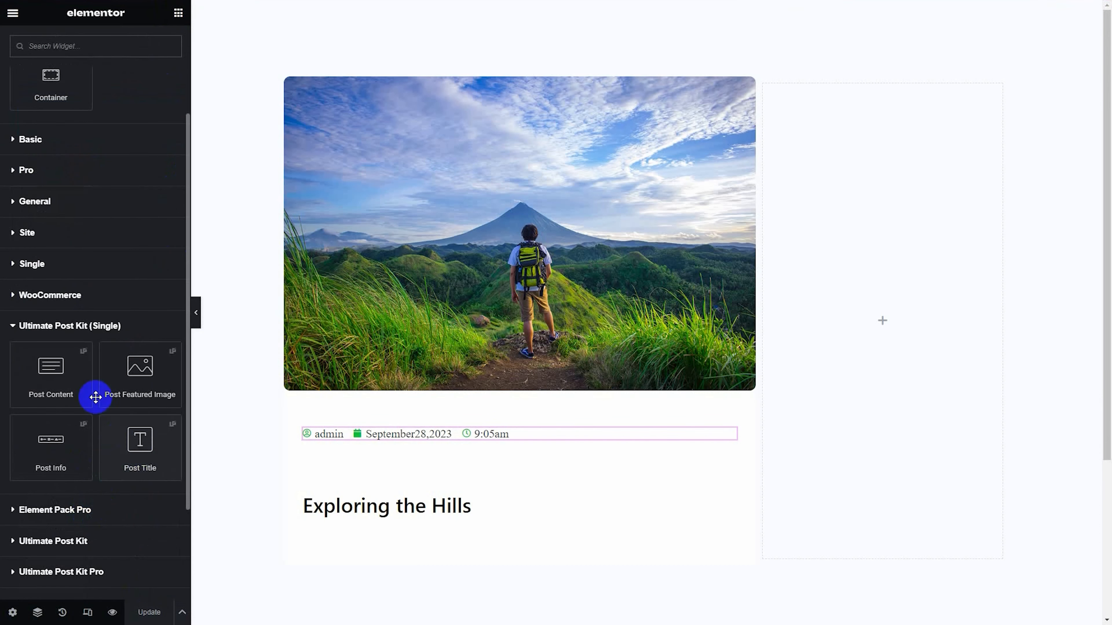
{"action": "left_click_drag", "start_coordinate": [69, 380], "coordinate": [333, 505]}
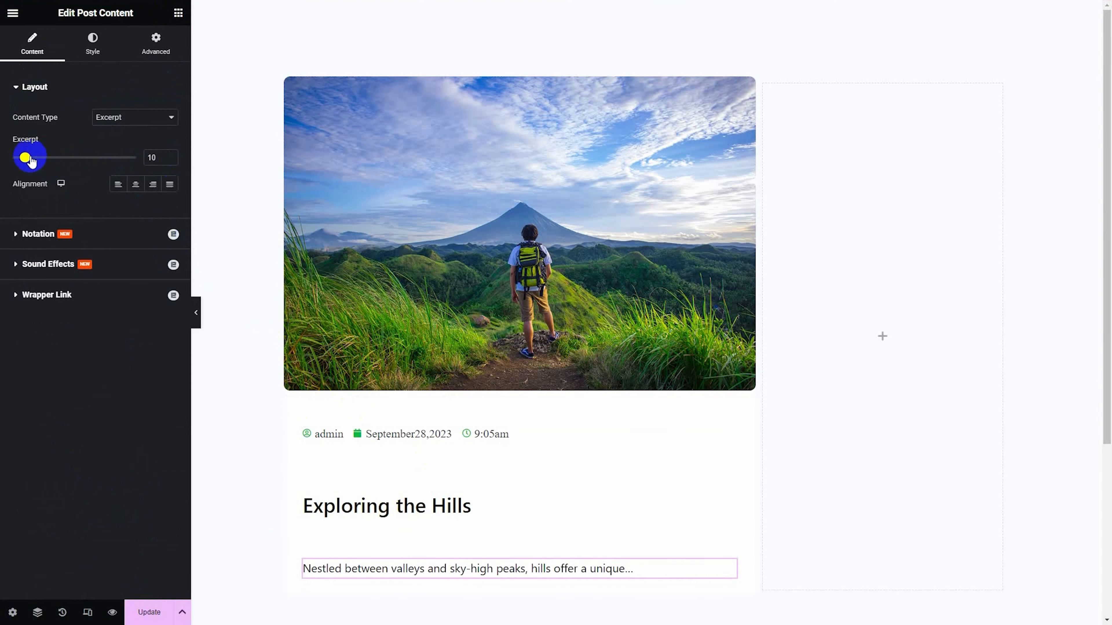
Step: Set the post content's excerpt length to 27 and switch its content type to Full Content
{"action": "left_click_drag", "start_coordinate": [34, 161], "coordinate": [46, 159]}
{"action": "scroll", "coordinate": [568, 292], "scroll_direction": "down", "scroll_amount": 3}
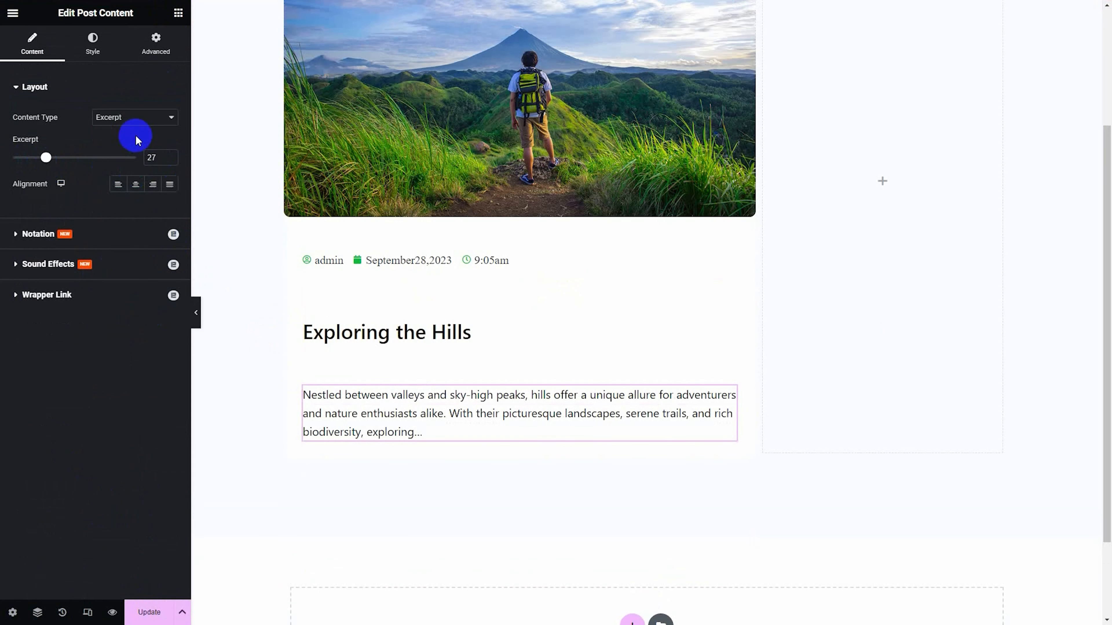
{"action": "left_click", "coordinate": [119, 141]}
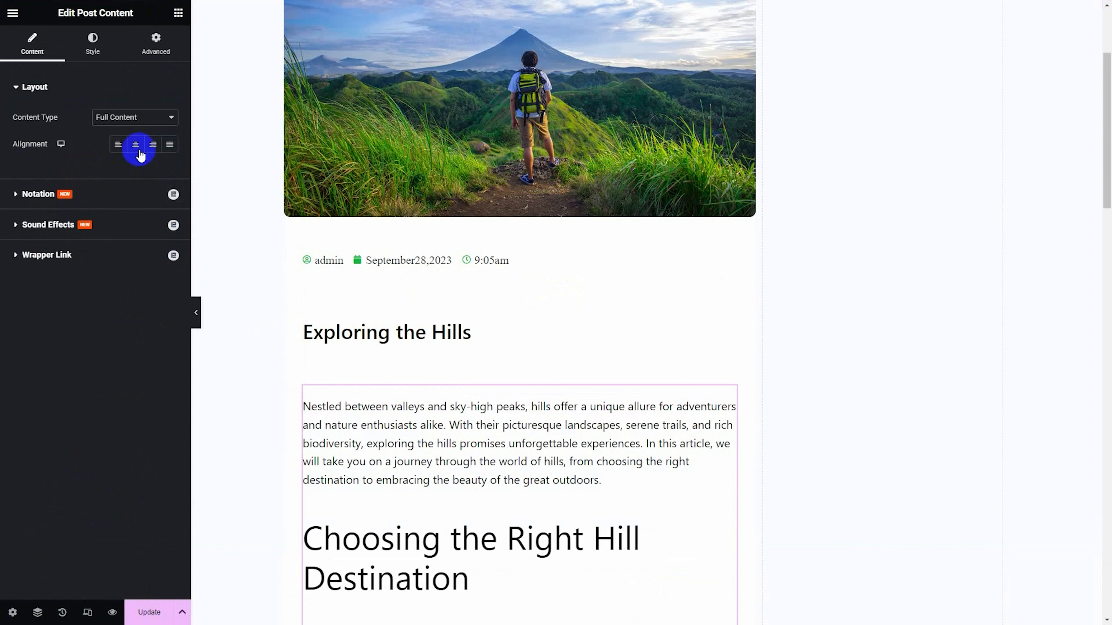
Step: Set the post content's typography to the Inter font family at 15 px
{"action": "left_click", "coordinate": [92, 57]}
{"action": "left_click", "coordinate": [172, 122]}
{"action": "left_click", "coordinate": [141, 178]}
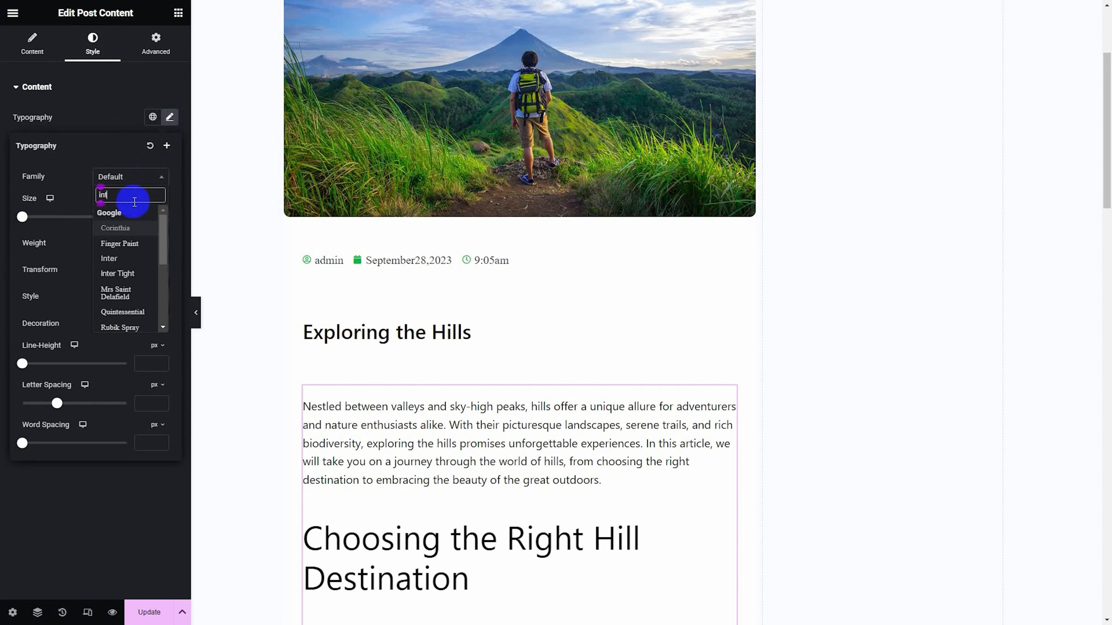
{"action": "left_click", "coordinate": [135, 206]}
{"action": "left_click", "coordinate": [146, 220]}
{"action": "type", "text": "15"}
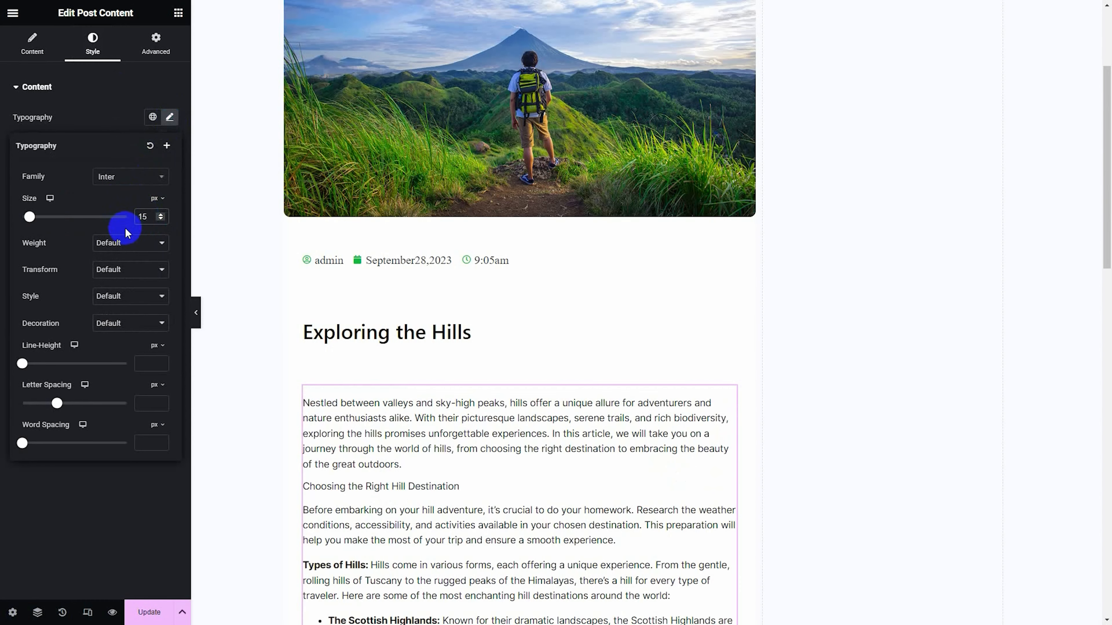
{"action": "scroll", "coordinate": [648, 403], "scroll_direction": "down", "scroll_amount": 10}
{"action": "left_click", "coordinate": [116, 129]}
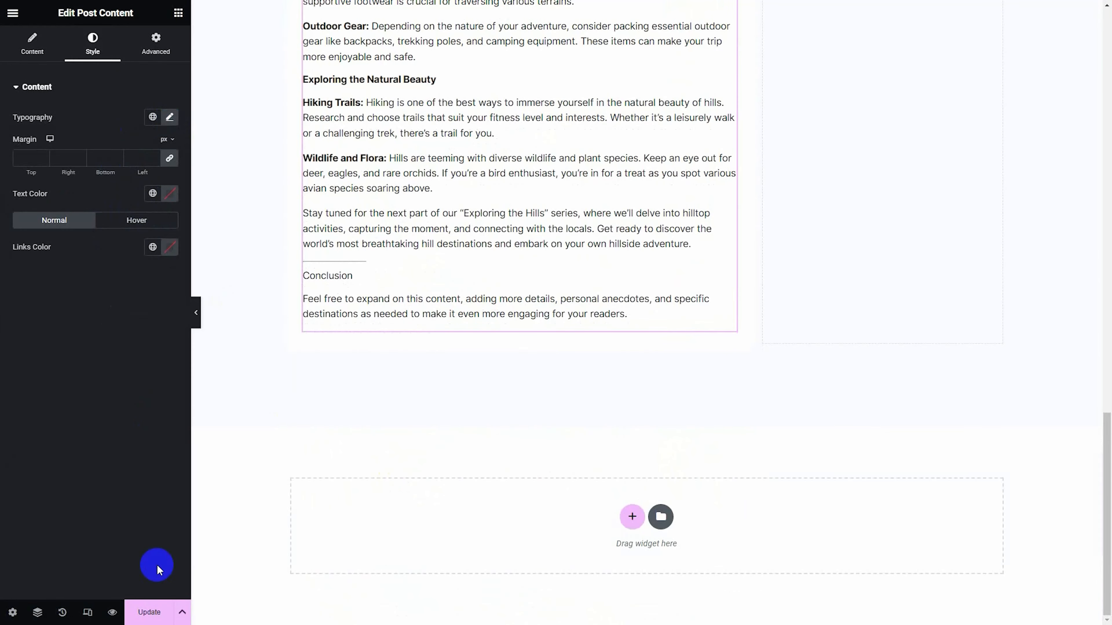
Step: Set the post content's text colour to #8B8B8B and save the template
{"action": "left_click", "coordinate": [169, 193]}
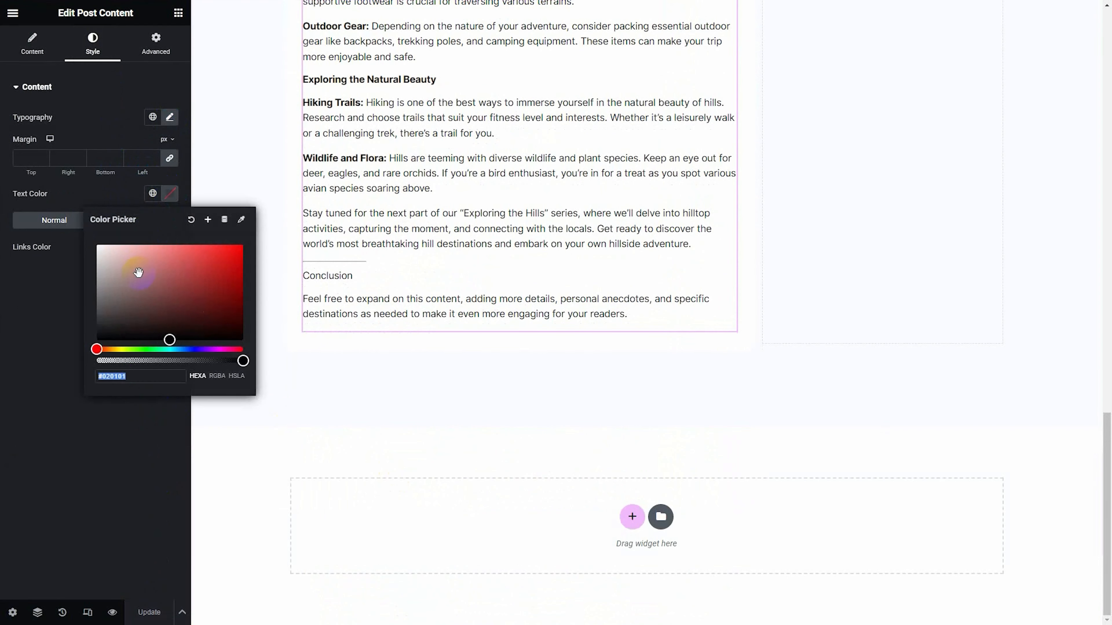
{"action": "type", "text": "#8B8B8B"}
{"action": "left_click", "coordinate": [3, 336]}
{"action": "left_click", "coordinate": [148, 612]}
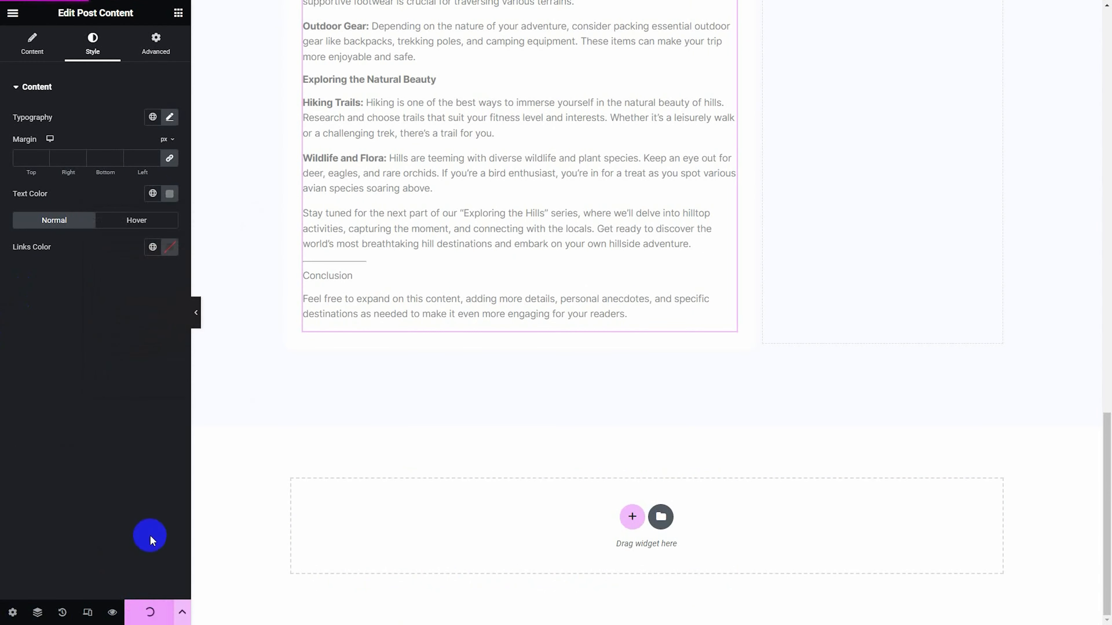
{"action": "scroll", "coordinate": [571, 417], "scroll_direction": "up", "scroll_amount": 15}
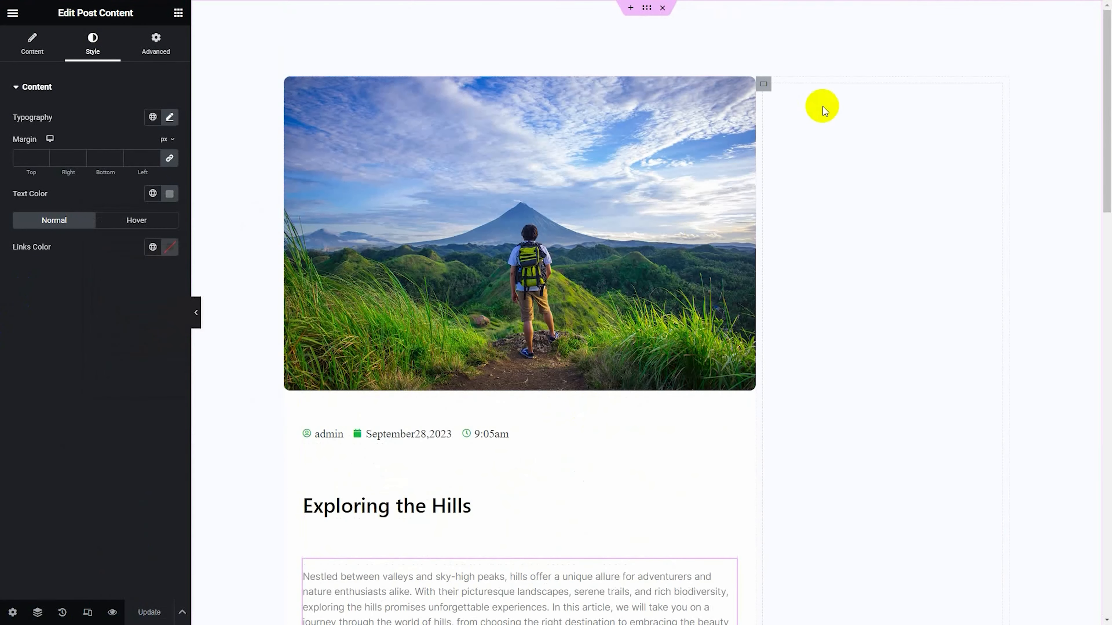
Step: Give the container around the post content a 30 px right margin with the other sides at 0, and save the template
{"action": "left_click", "coordinate": [763, 85]}
{"action": "left_click", "coordinate": [155, 44]}
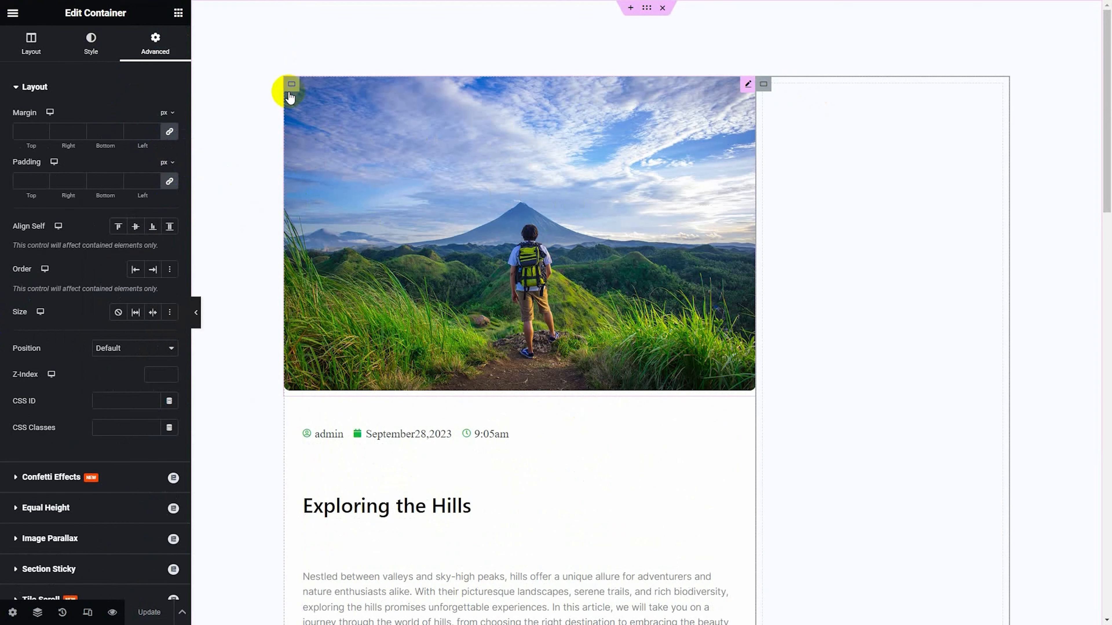
{"action": "left_click", "coordinate": [289, 93]}
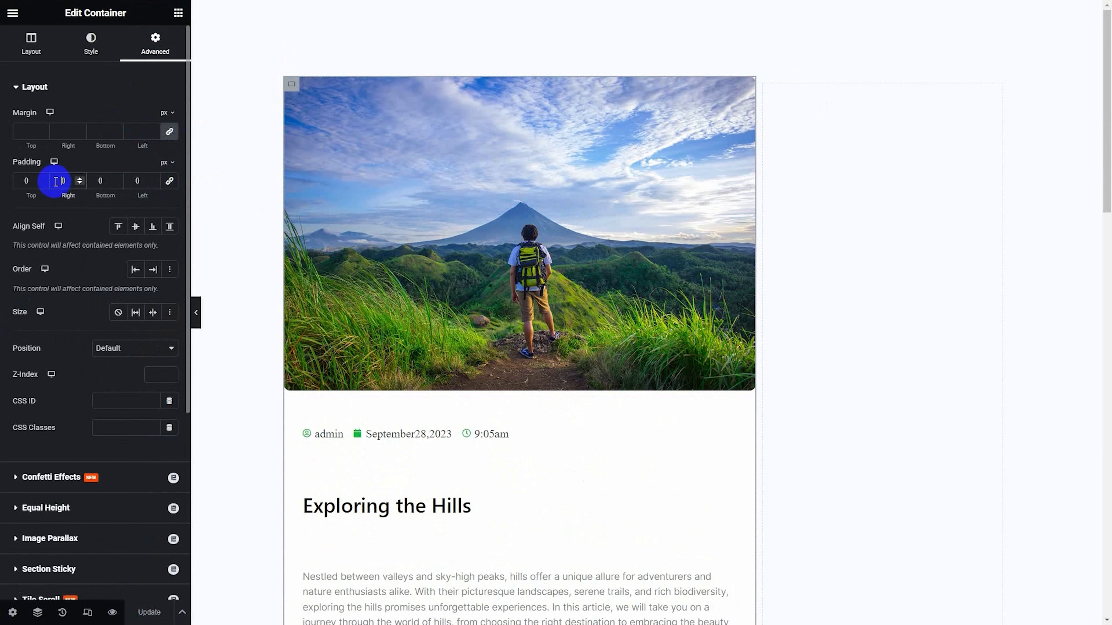
{"action": "type", "text": "3"}
{"action": "key", "text": "BackSpace"}
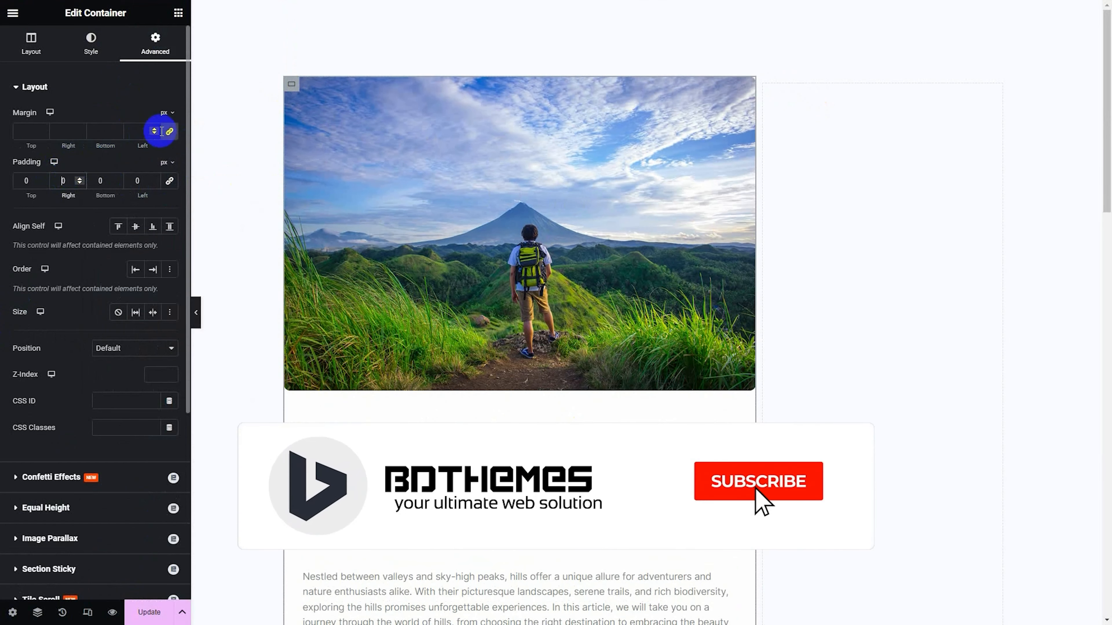
{"action": "left_click", "coordinate": [168, 132]}
{"action": "left_click", "coordinate": [56, 138]}
{"action": "type", "text": "30"}
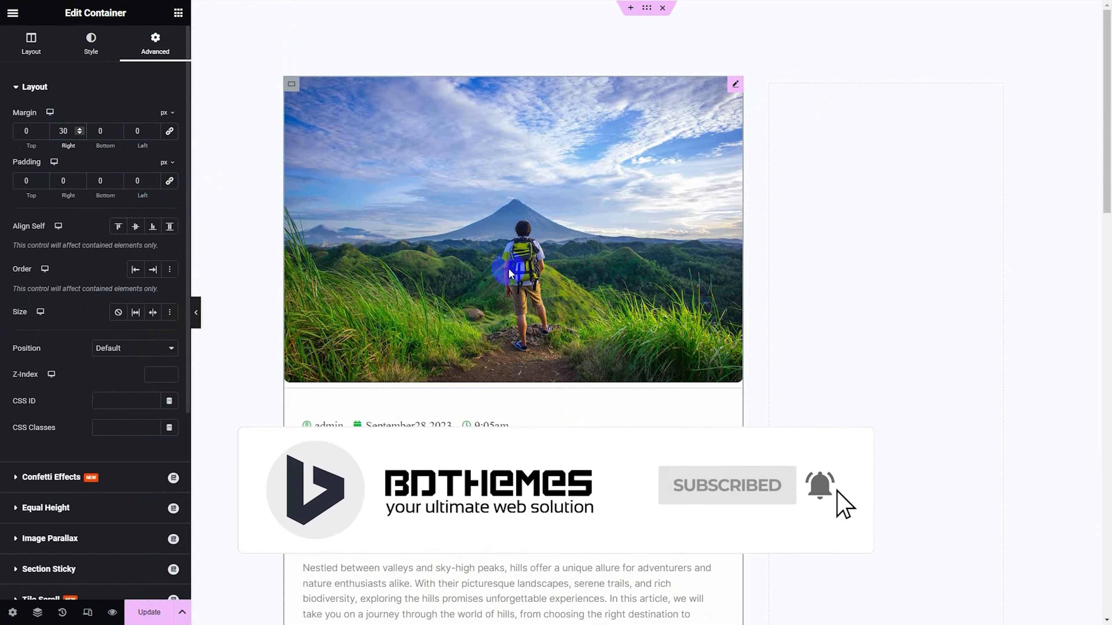
{"action": "key", "text": "ctrl+s"}
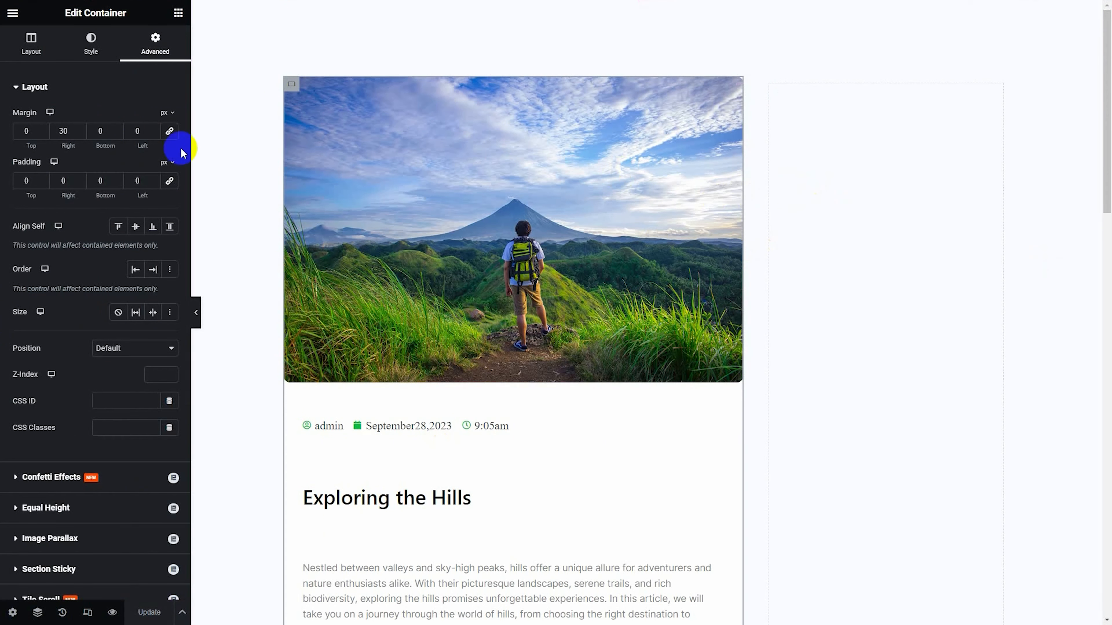
Step: Add a container inside the empty sidebar column and give it a white classic background
{"action": "left_click", "coordinate": [178, 12]}
{"action": "left_click_drag", "start_coordinate": [50, 210], "coordinate": [856, 261]}
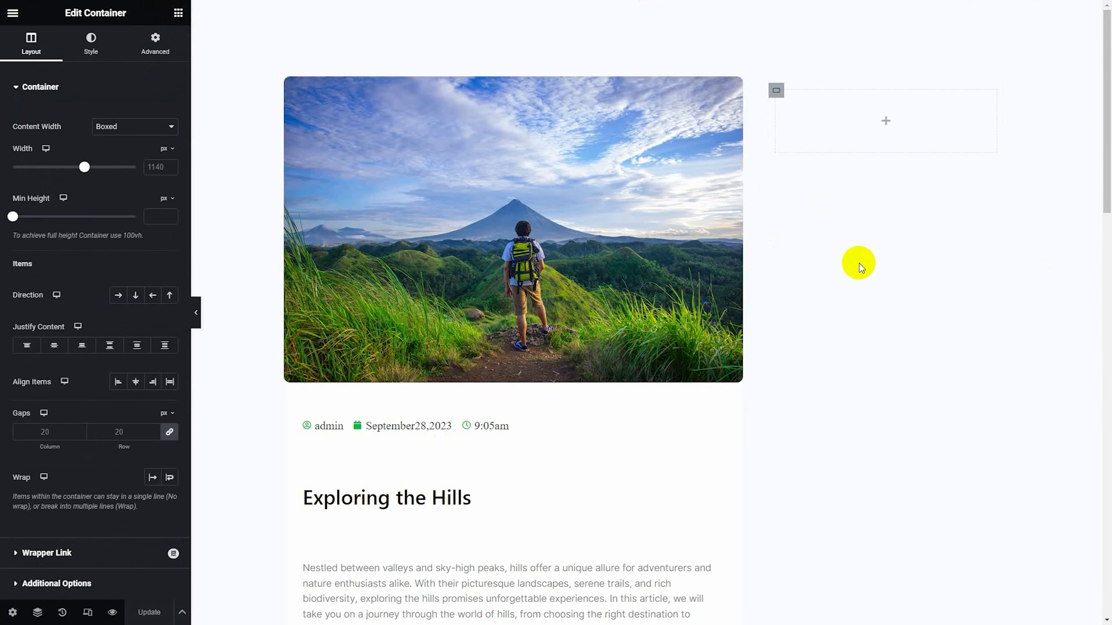
{"action": "left_click", "coordinate": [155, 44]}
{"action": "left_click", "coordinate": [772, 85]}
{"action": "left_click", "coordinate": [99, 61]}
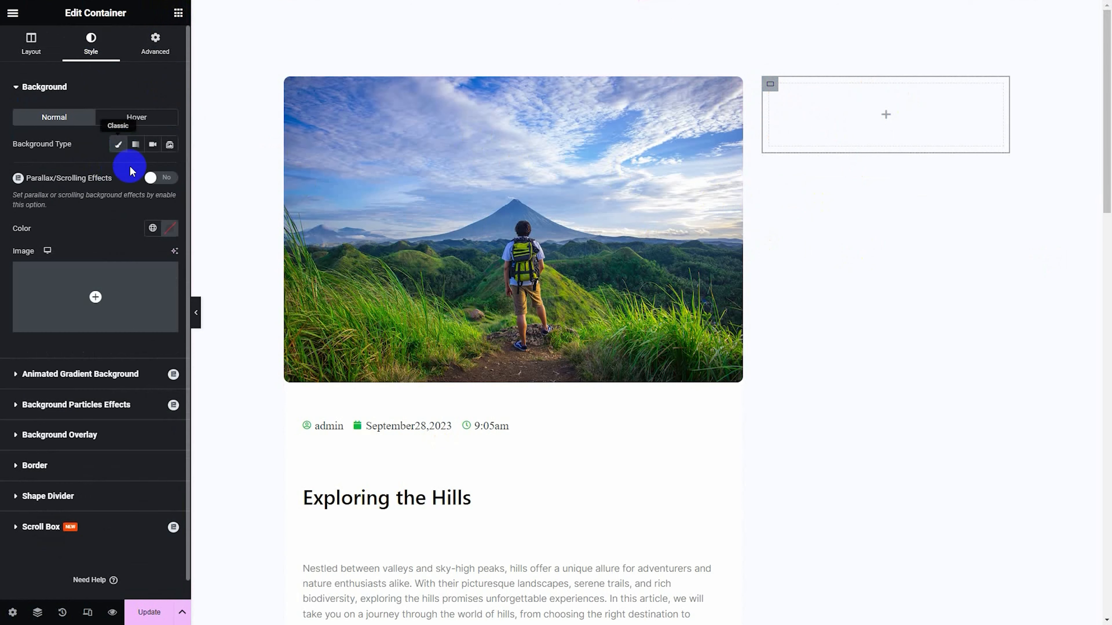
{"action": "left_click", "coordinate": [168, 226]}
Step: Set the new sidebar container's padding to 30 px on all sides
{"action": "left_click", "coordinate": [66, 85]}
{"action": "left_click", "coordinate": [44, 226]}
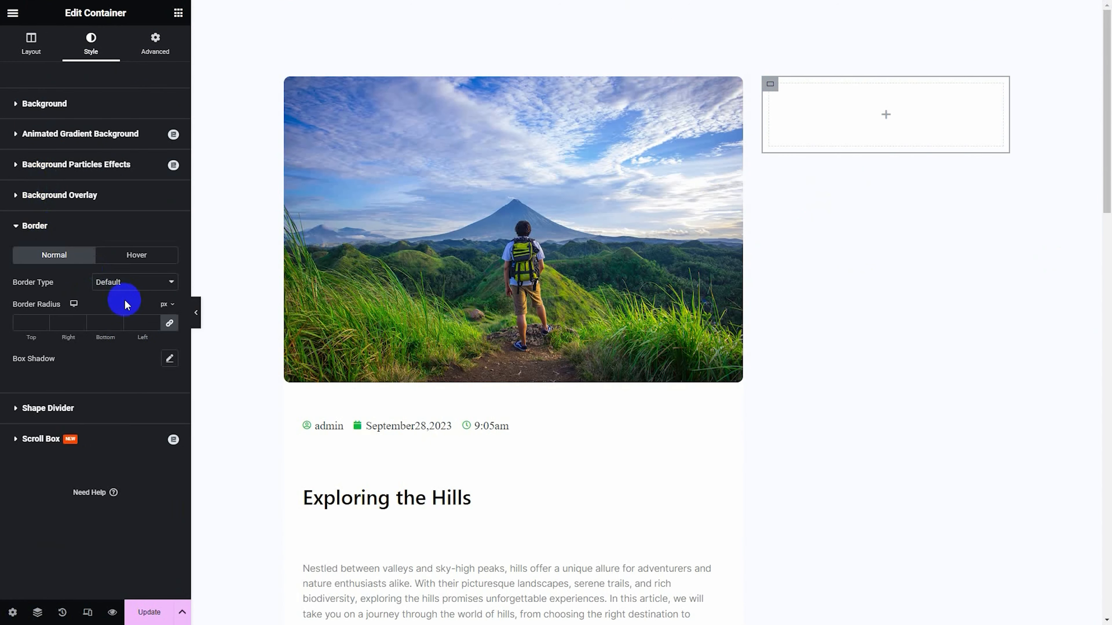
{"action": "left_click", "coordinate": [147, 65]}
{"action": "left_click", "coordinate": [137, 181]}
{"action": "type", "text": "30"}
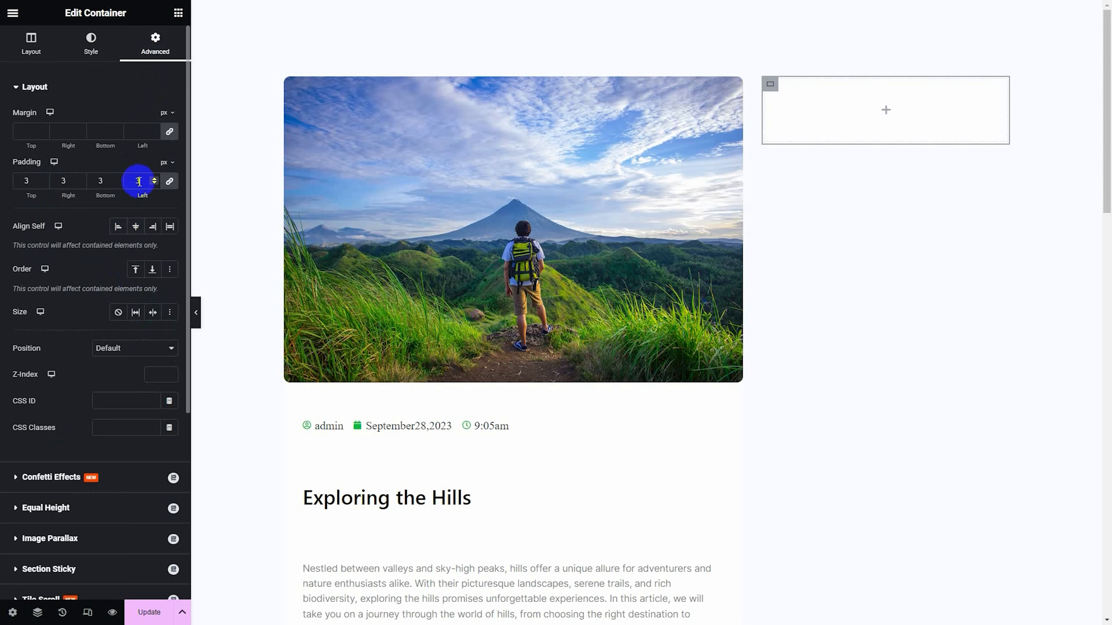
Step: Place a Heading widget in the sidebar container and set its title to "Subscribe to newsletter"
{"action": "left_click", "coordinate": [175, 13]}
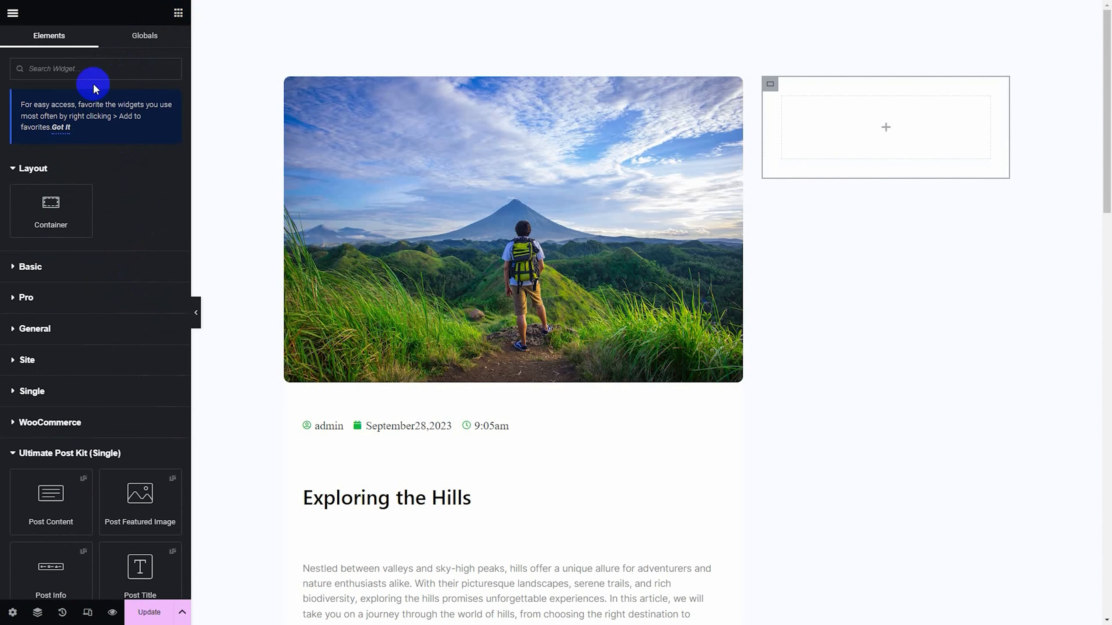
{"action": "left_click", "coordinate": [57, 268]}
{"action": "left_click_drag", "start_coordinate": [57, 293], "coordinate": [808, 143]}
{"action": "left_click", "coordinate": [123, 137]}
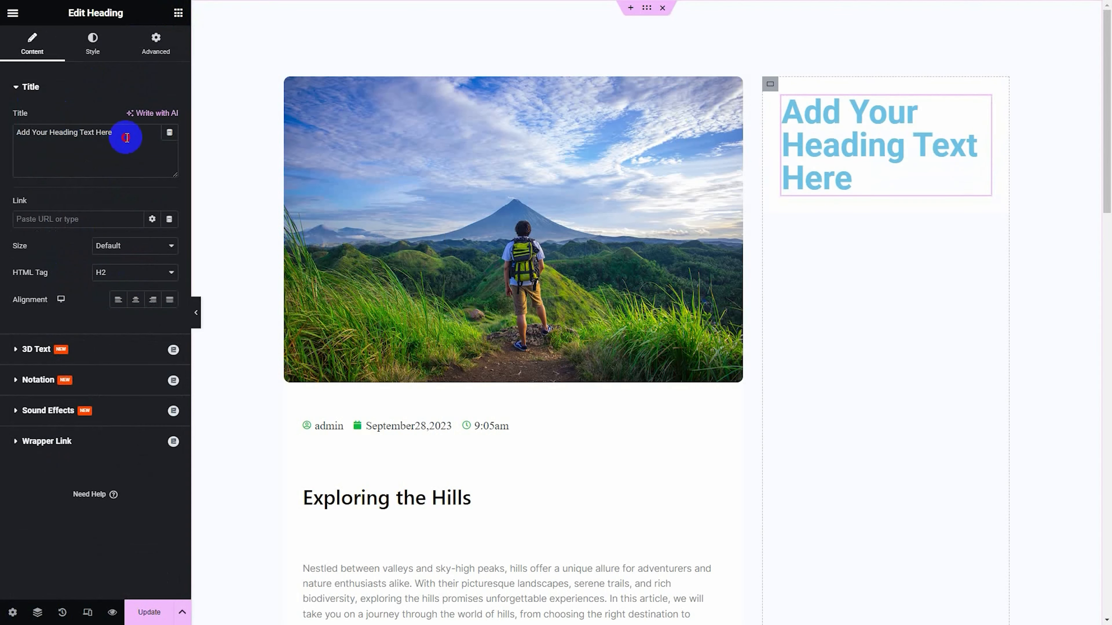
{"action": "triple_click", "coordinate": [141, 136]}
{"action": "type", "text": "Subscribe to newsletter"}
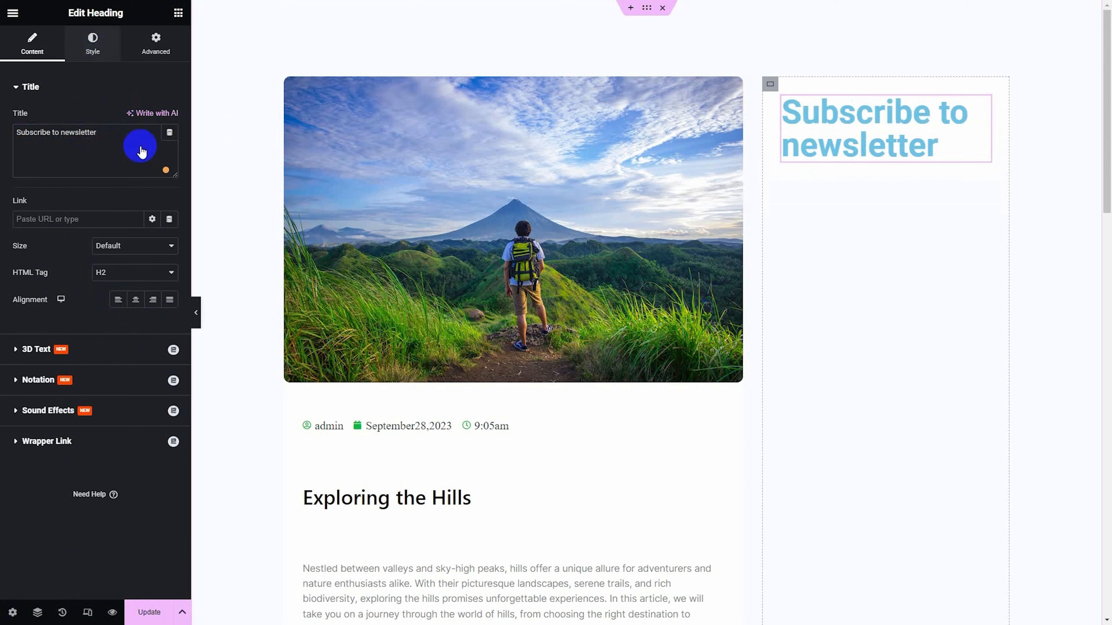
Step: Set the newsletter heading's typography to Inter at 18 px with a lighter weight
{"action": "left_click", "coordinate": [92, 43]}
{"action": "left_click", "coordinate": [170, 144]}
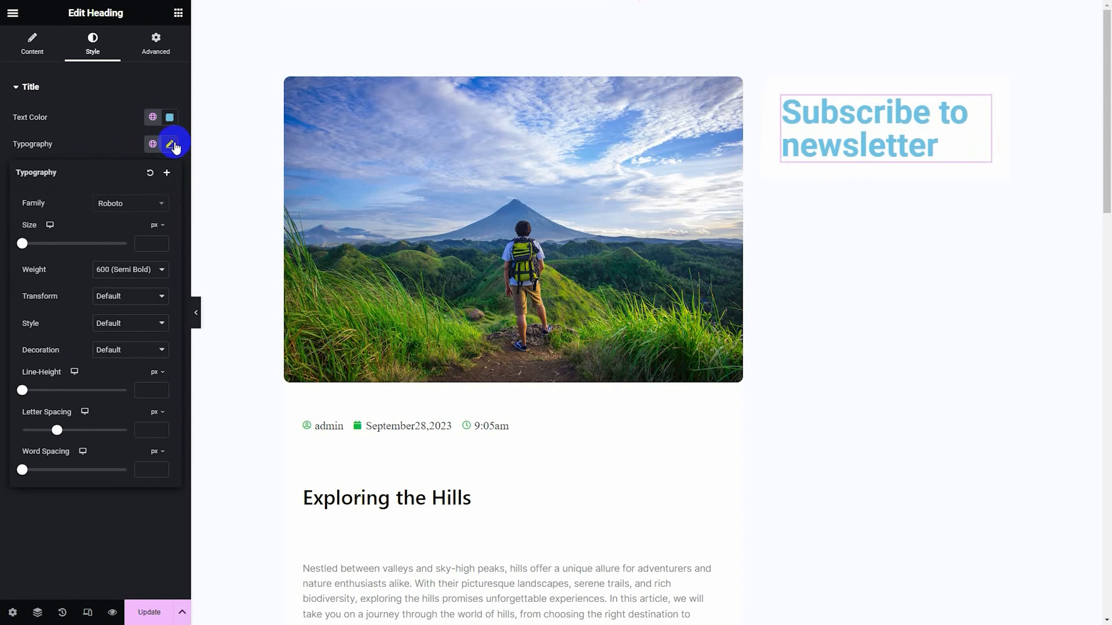
{"action": "left_click", "coordinate": [144, 204]}
{"action": "type", "text": "inter"}
{"action": "key", "text": "Return"}
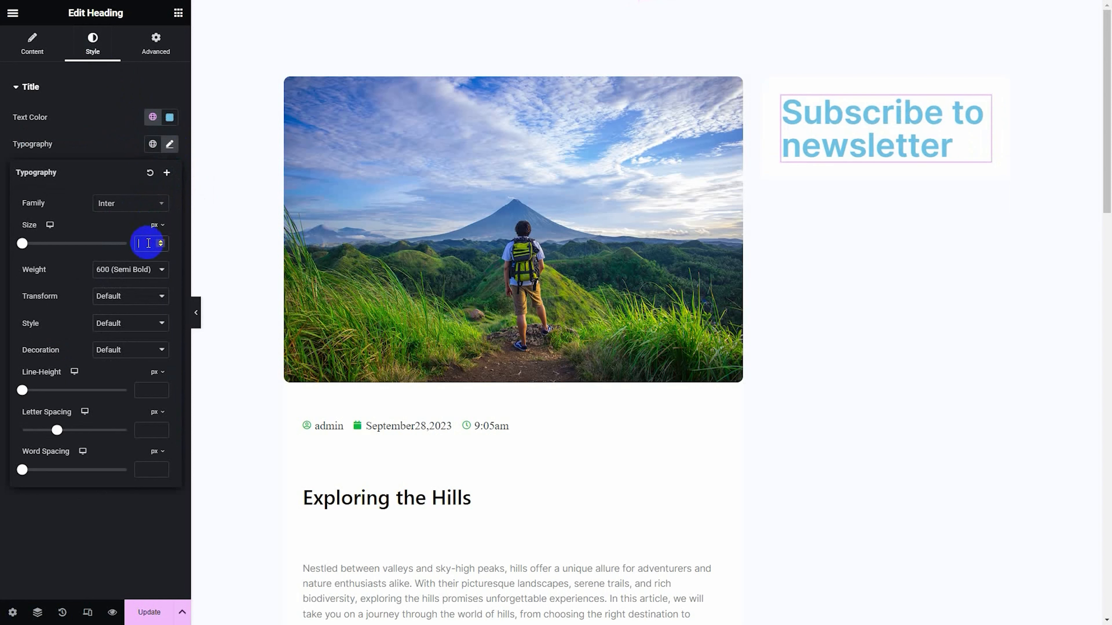
{"action": "type", "text": "15"}
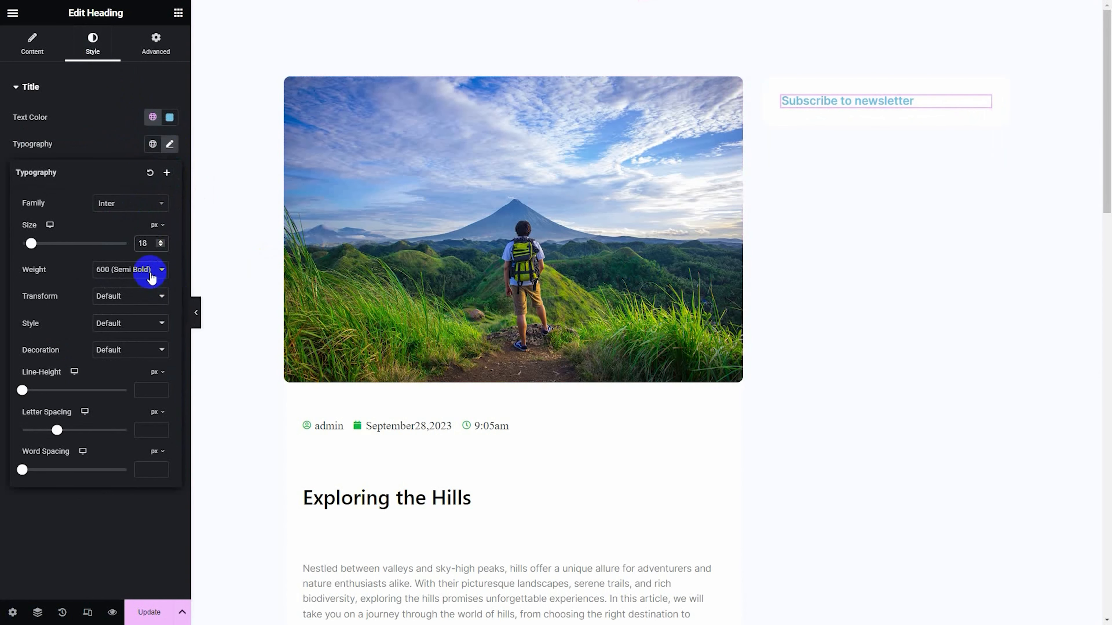
{"action": "left_click", "coordinate": [148, 131]}
Step: Change the newsletter heading's text colour to black and save the template
{"action": "left_click", "coordinate": [169, 123]}
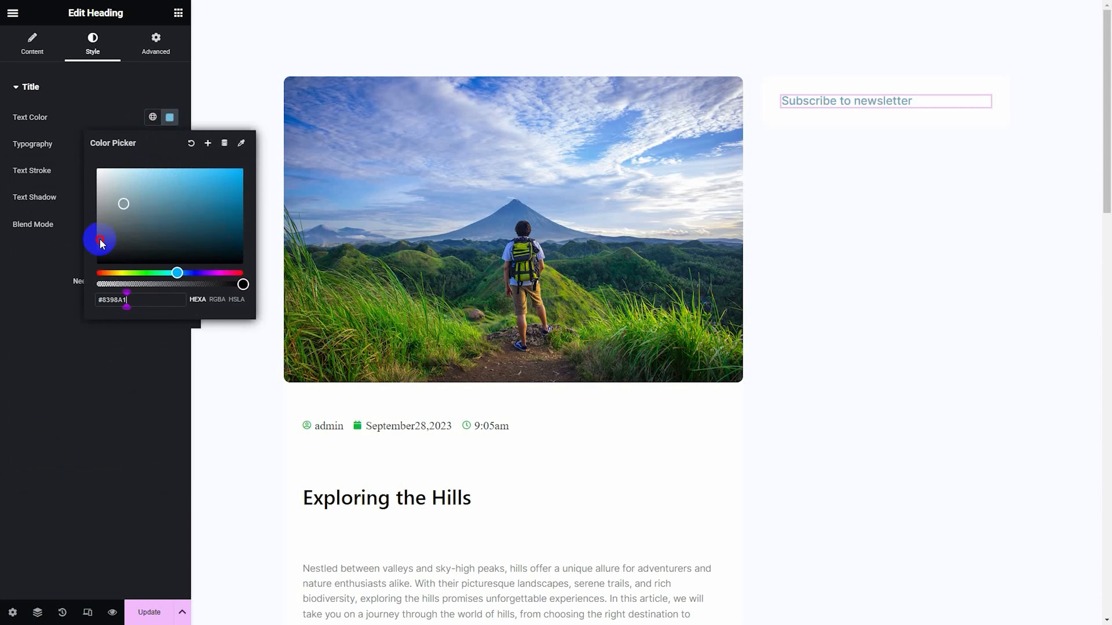
{"action": "left_click_drag", "start_coordinate": [99, 238], "coordinate": [94, 357]}
{"action": "left_click", "coordinate": [94, 357]}
{"action": "left_click", "coordinate": [149, 612]}
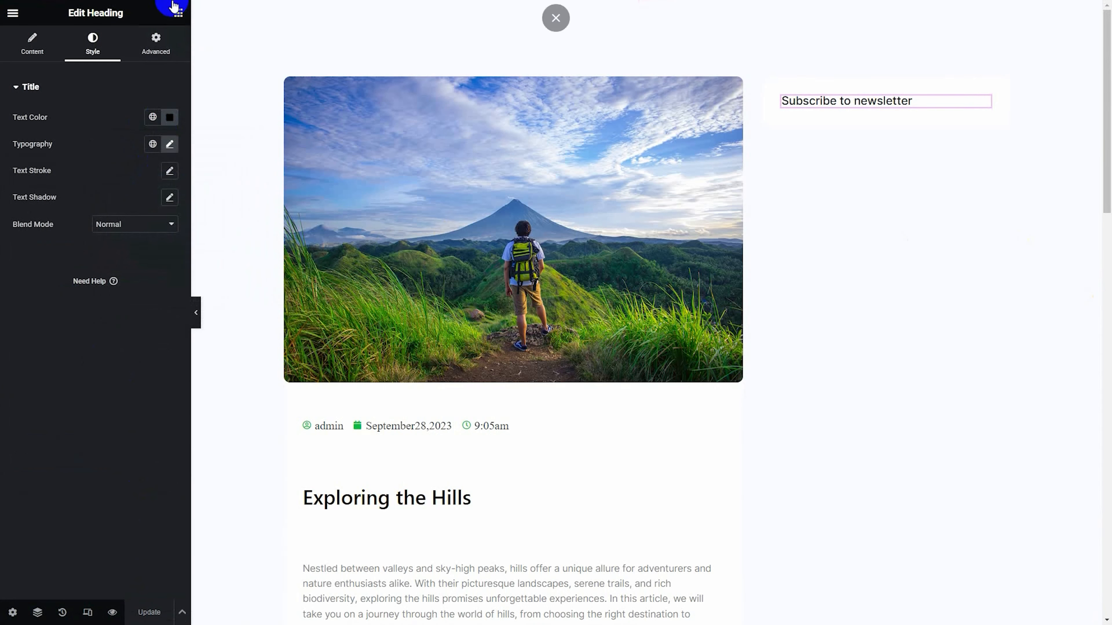
Step: Search for the Webhook Form widget and place it below the newsletter heading
{"action": "left_click", "coordinate": [178, 12]}
{"action": "type", "text": "web"}
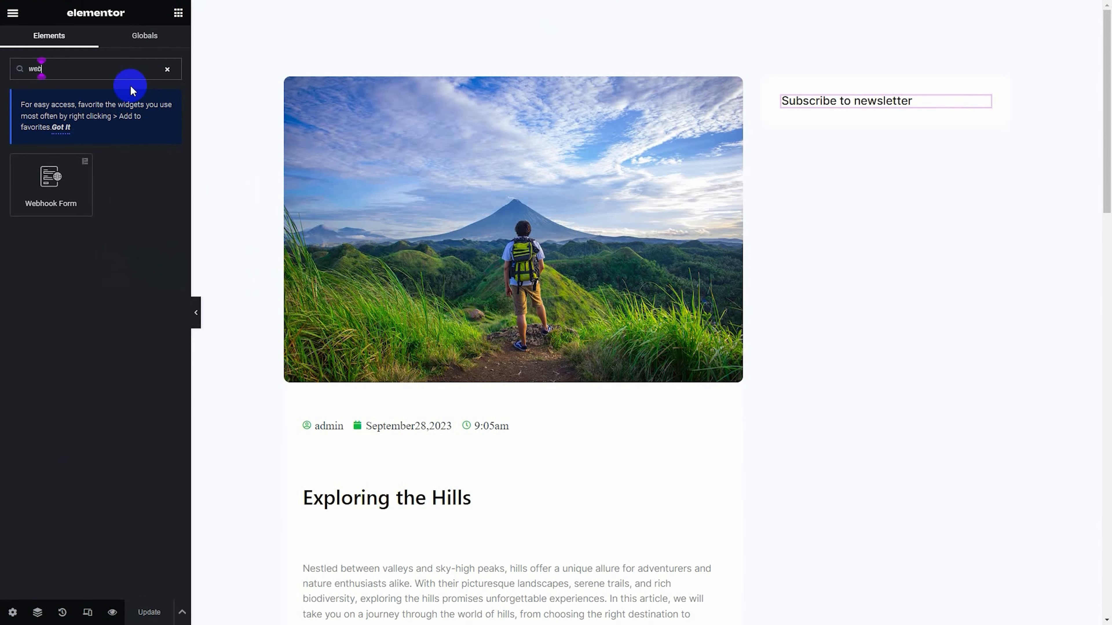
{"action": "left_click_drag", "start_coordinate": [53, 181], "coordinate": [902, 110]}
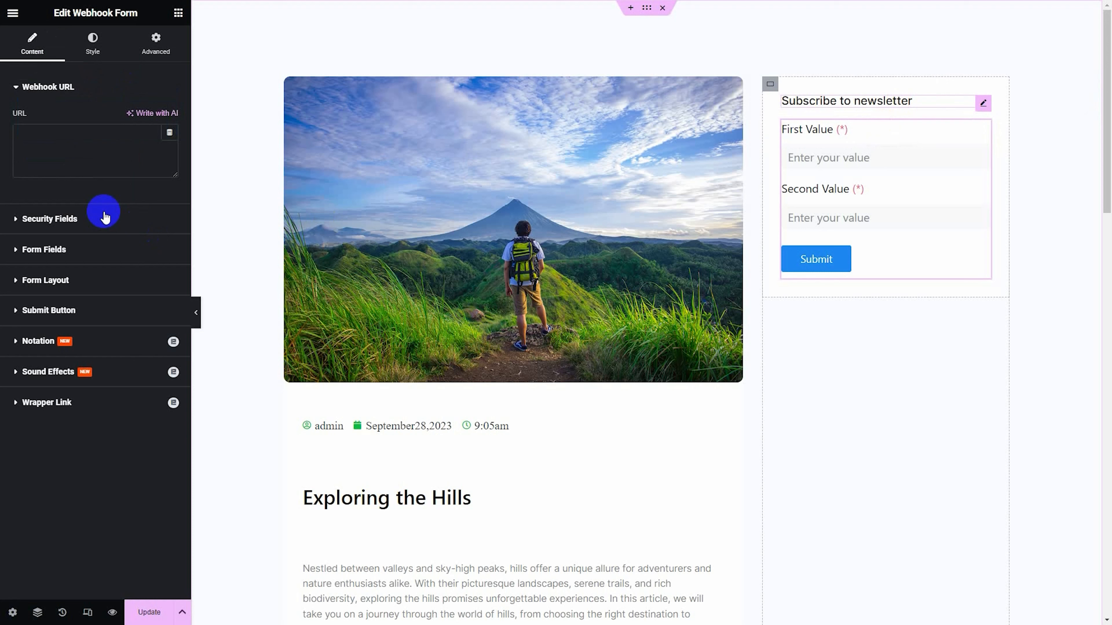
Step: Label the webhook form's first field "Name" and clear its placeholder
{"action": "left_click", "coordinate": [94, 222]}
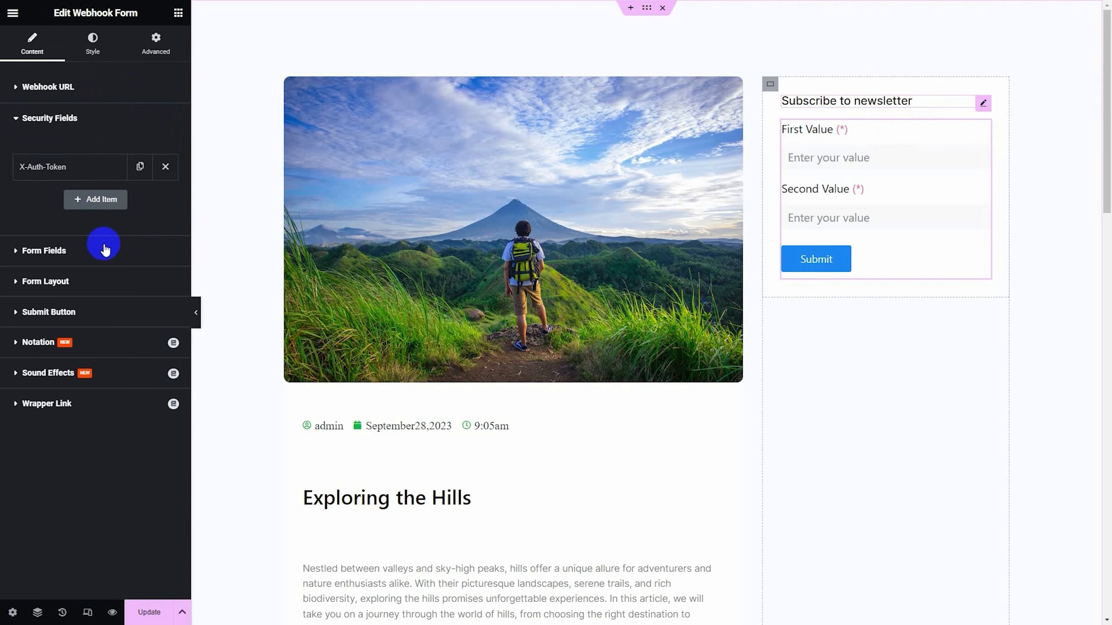
{"action": "left_click", "coordinate": [105, 249]}
{"action": "triple_click", "coordinate": [118, 276]}
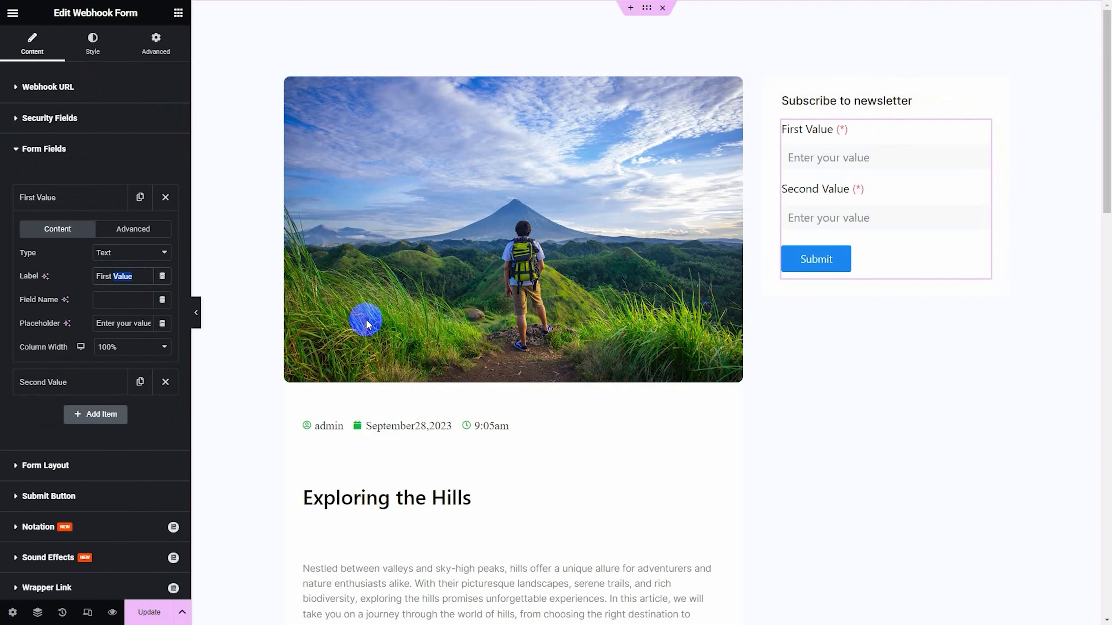
{"action": "type", "text": "Name"}
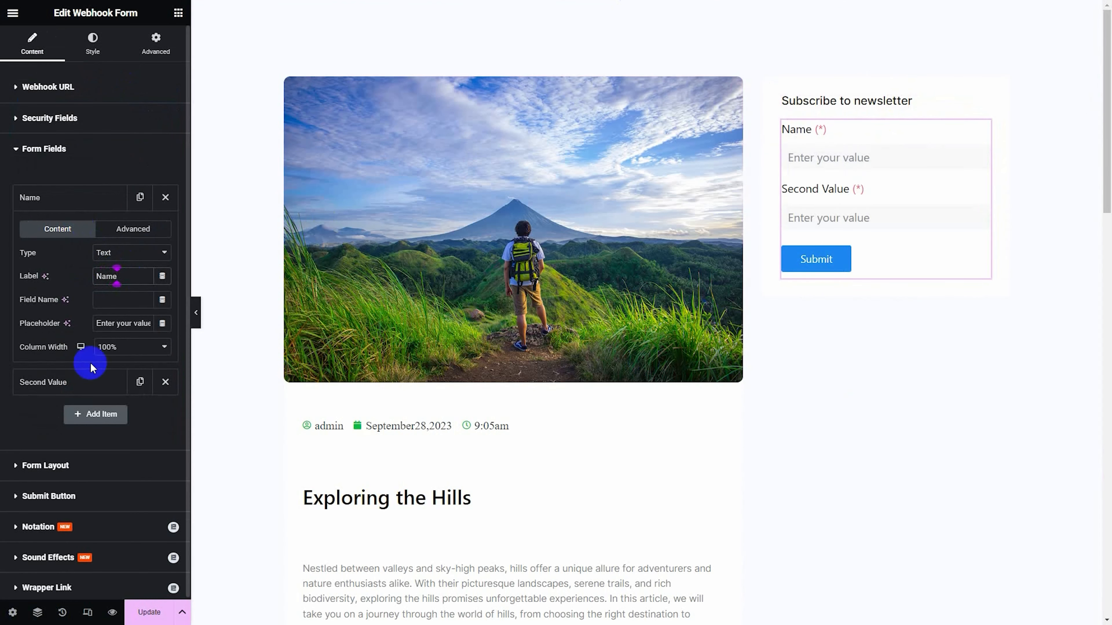
{"action": "left_click", "coordinate": [137, 325]}
{"action": "key", "text": "BackSpace"}
{"action": "left_click", "coordinate": [149, 237]}
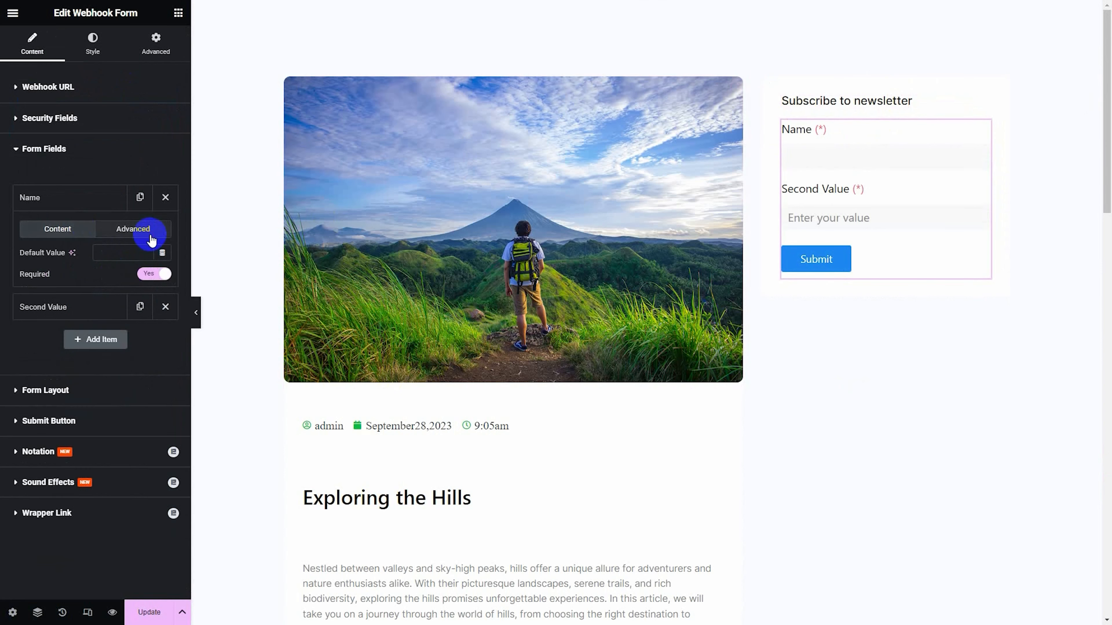
{"action": "left_click", "coordinate": [86, 199]}
Step: Label the webhook form's second field "Email" and clear its placeholder
{"action": "left_click", "coordinate": [68, 237]}
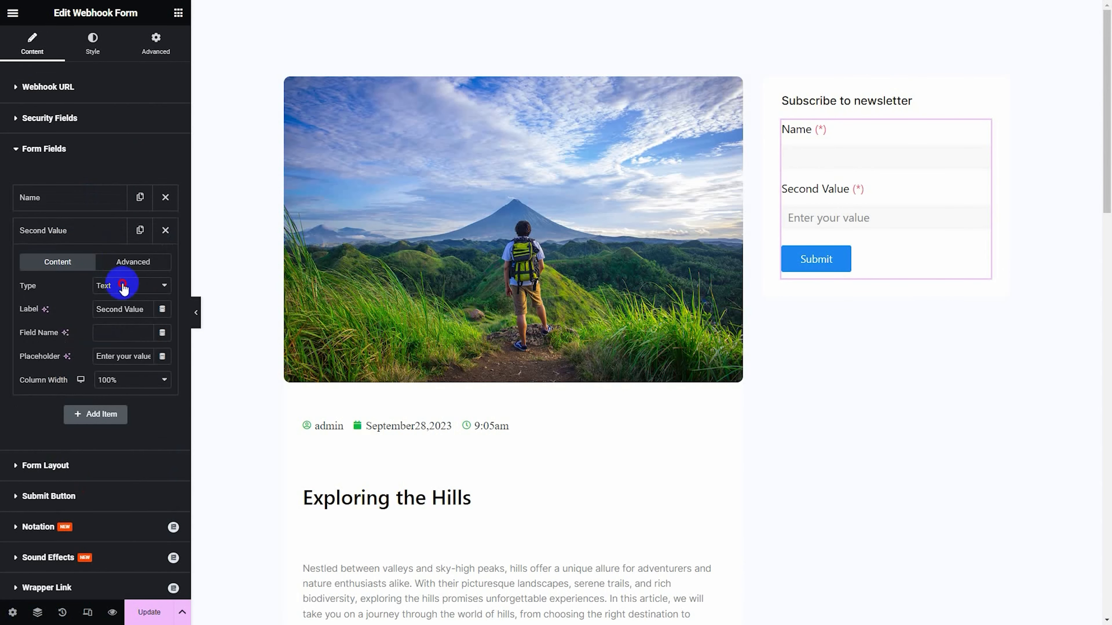
{"action": "left_click", "coordinate": [123, 286]}
{"action": "left_click", "coordinate": [121, 311]}
{"action": "triple_click", "coordinate": [122, 310]}
{"action": "type", "text": "Email"}
{"action": "left_click", "coordinate": [87, 231]}
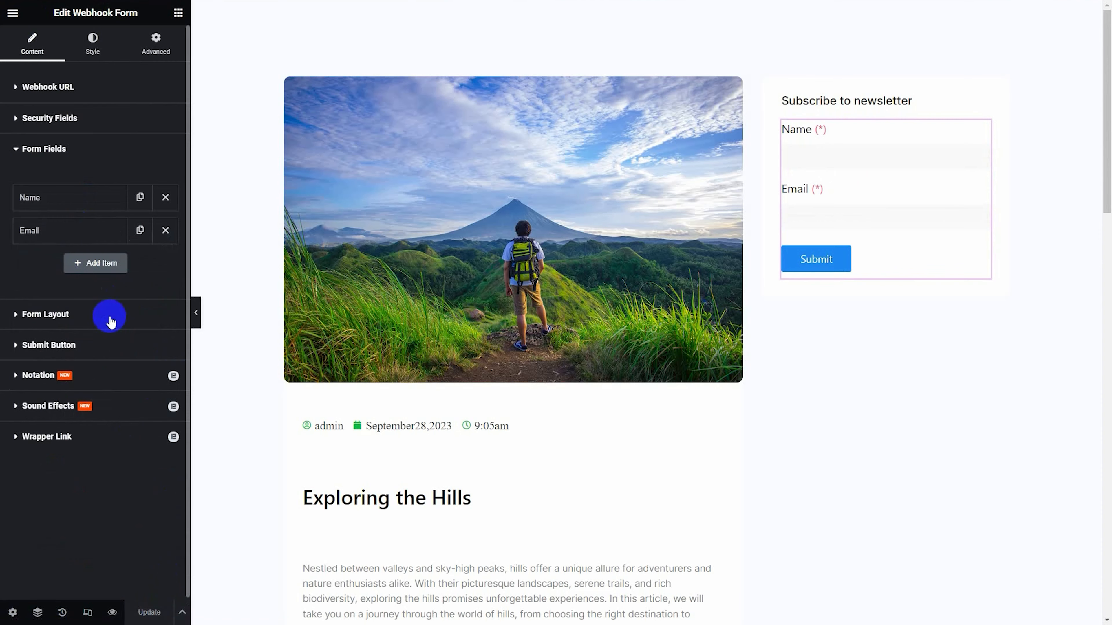
Step: Set the form fields' normal background colour to #FAFBFF
{"action": "left_click", "coordinate": [92, 44]}
{"action": "left_click", "coordinate": [34, 248]}
{"action": "left_click", "coordinate": [170, 259]}
{"action": "key", "text": "ctrl+v"}
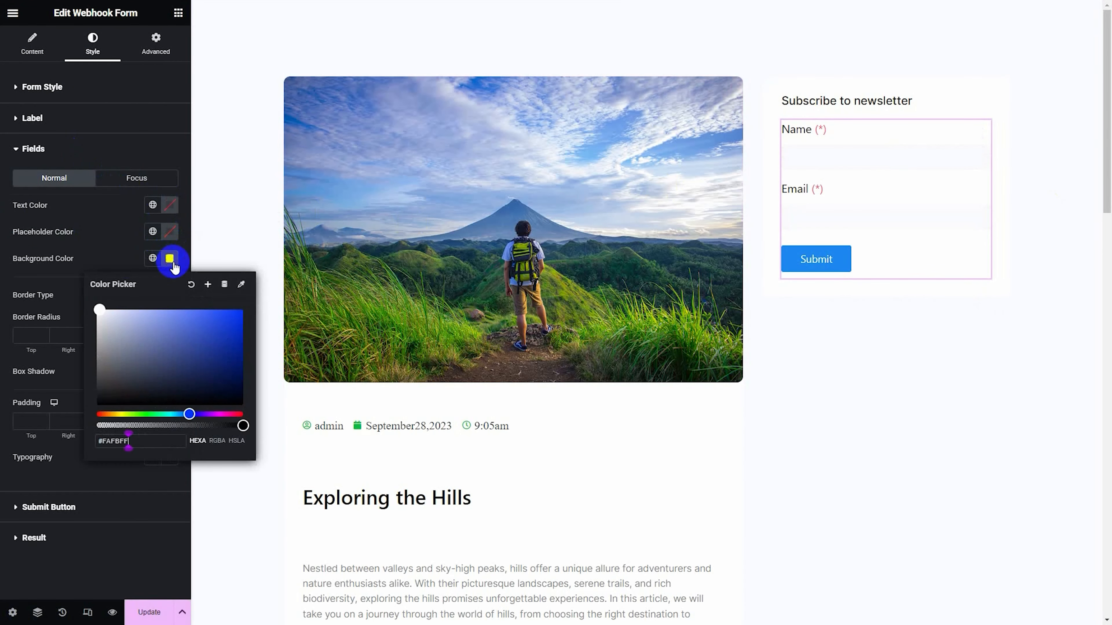
{"action": "left_click", "coordinate": [95, 250]}
Step: Set the form fields' padding and border radius to 10 px on all sides
{"action": "left_click", "coordinate": [30, 421]}
{"action": "type", "text": "14"}
{"action": "left_click", "coordinate": [95, 335]}
{"action": "type", "text": "10"}
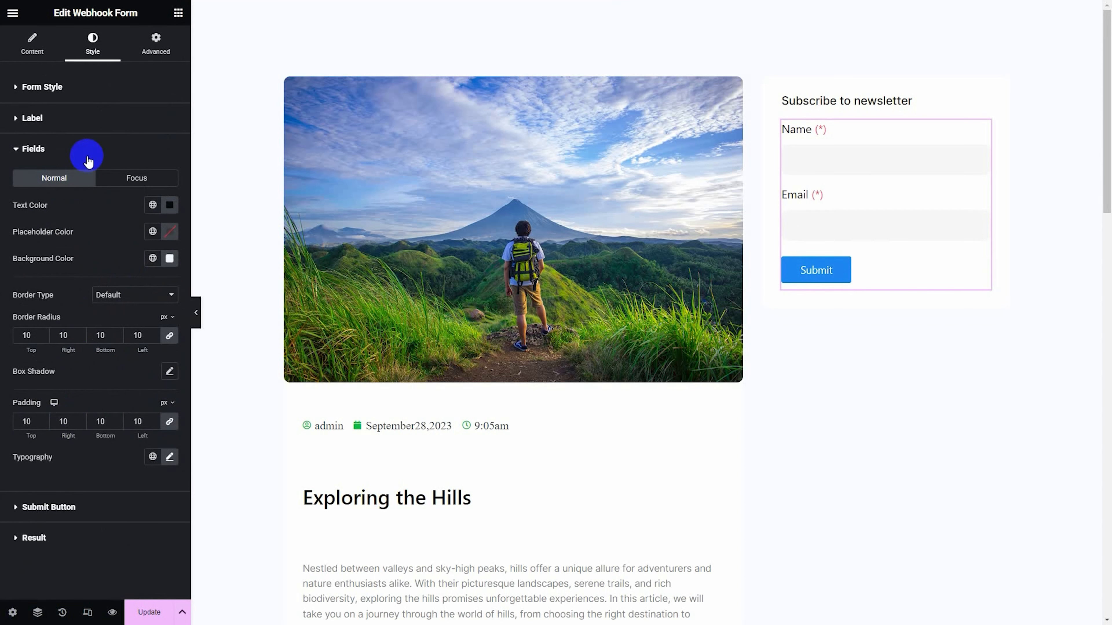
{"action": "left_click", "coordinate": [87, 151]}
Step: Switch the submit button's background to a gradient with #40CB6F as its first colour
{"action": "left_click", "coordinate": [83, 196]}
{"action": "left_click", "coordinate": [169, 279]}
{"action": "left_click", "coordinate": [170, 305]}
{"action": "left_click", "coordinate": [128, 487]}
{"action": "type", "text": "#40CB6F"}
{"action": "left_click", "coordinate": [102, 239]}
Step: Set the submit button gradient's second colour to a lighter green and its linear angle to -45 degrees
{"action": "left_click", "coordinate": [171, 372]}
{"action": "key", "text": "ctrl+v"}
{"action": "left_click", "coordinate": [129, 363]}
{"action": "double_click", "coordinate": [153, 476]}
{"action": "type", "text": "-45"}
Step: Set the submit button's typography to the Inter family at 16 px with a bolder weight
{"action": "scroll", "coordinate": [107, 368], "scroll_direction": "down", "scroll_amount": 3}
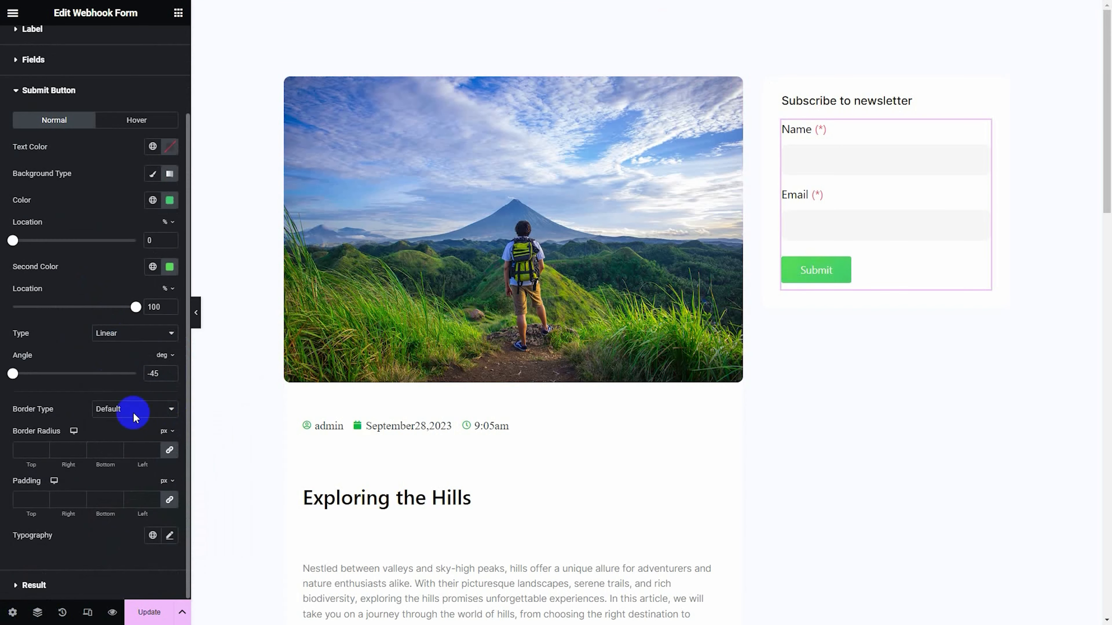
{"action": "left_click", "coordinate": [169, 535]}
{"action": "scroll", "coordinate": [145, 482], "scroll_direction": "down", "scroll_amount": 6}
{"action": "left_click", "coordinate": [127, 316]}
{"action": "type", "text": "inter"}
{"action": "left_click", "coordinate": [131, 372]}
{"action": "left_click", "coordinate": [146, 356]}
{"action": "type", "text": "16"}
{"action": "left_click", "coordinate": [131, 381]}
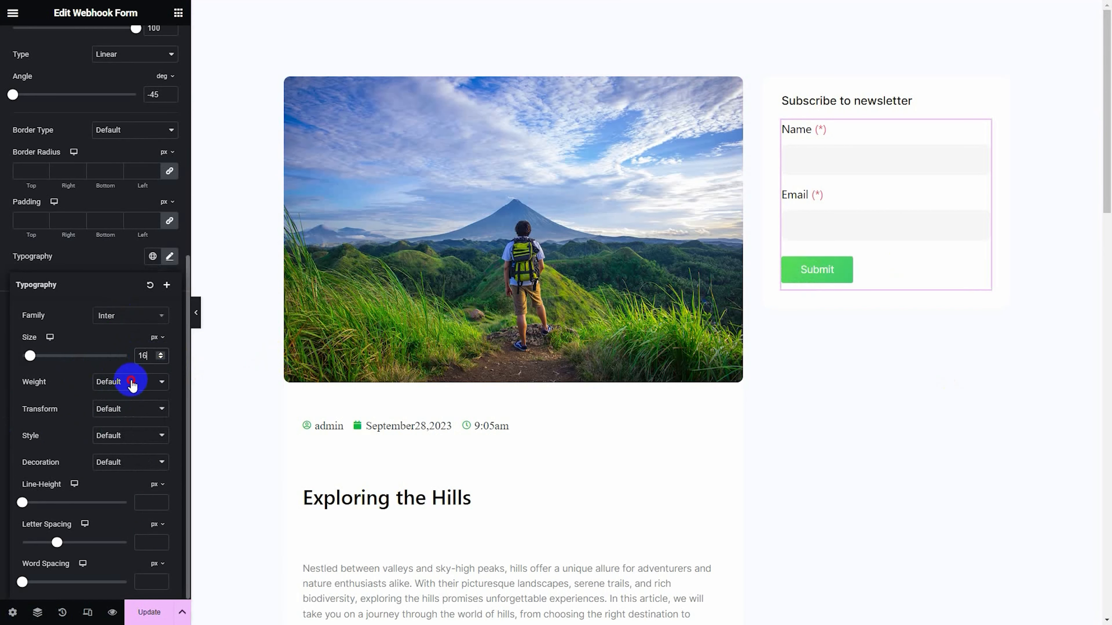
{"action": "left_click", "coordinate": [129, 439]}
Step: Set the submit button's horizontal padding to 22 px and the form fields' border radius to 7 px on all sides, saving the template
{"action": "left_click", "coordinate": [101, 258]}
{"action": "left_click", "coordinate": [28, 499]}
{"action": "type", "text": "5"}
{"action": "left_click", "coordinate": [169, 499]}
{"action": "double_click", "coordinate": [63, 500]}
{"action": "type", "text": "22"}
{"action": "double_click", "coordinate": [130, 501]}
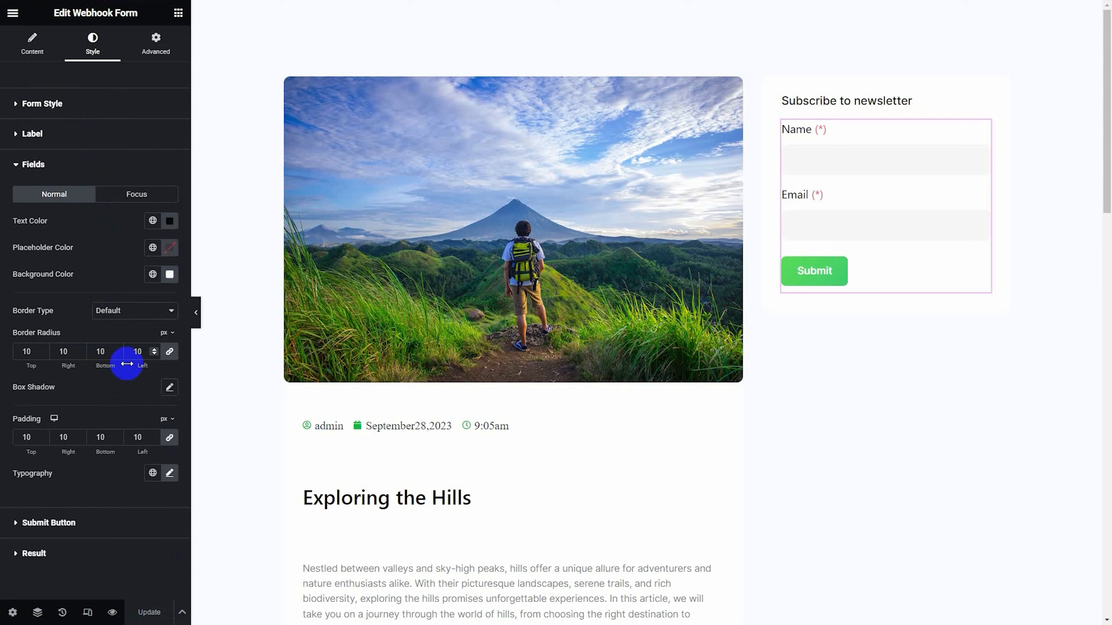
{"action": "left_click", "coordinate": [139, 350]}
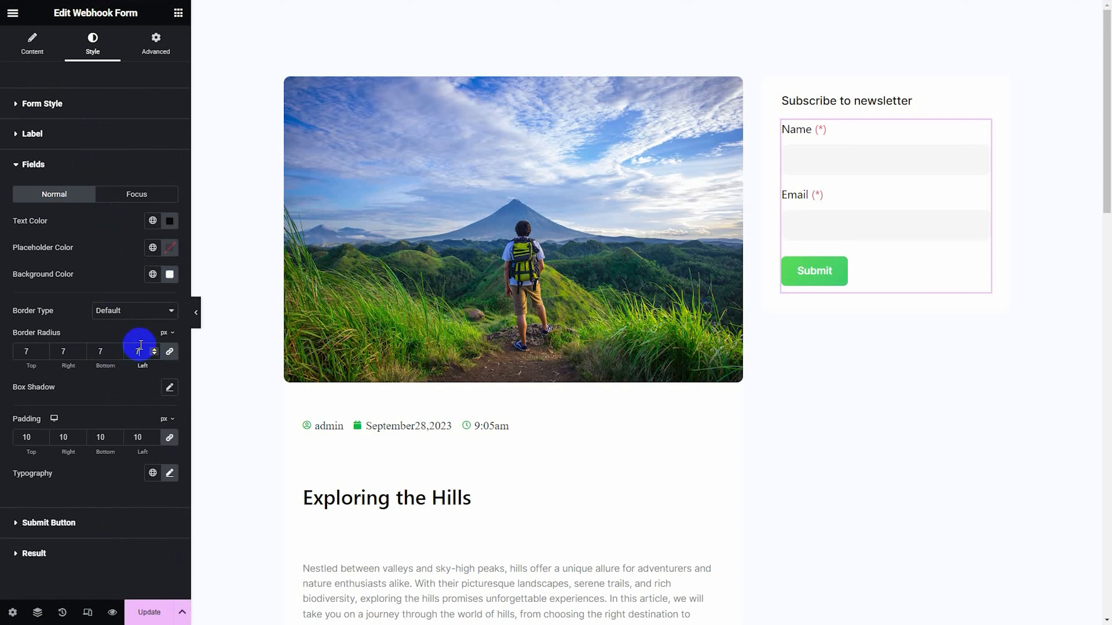
{"action": "left_click", "coordinate": [149, 612]}
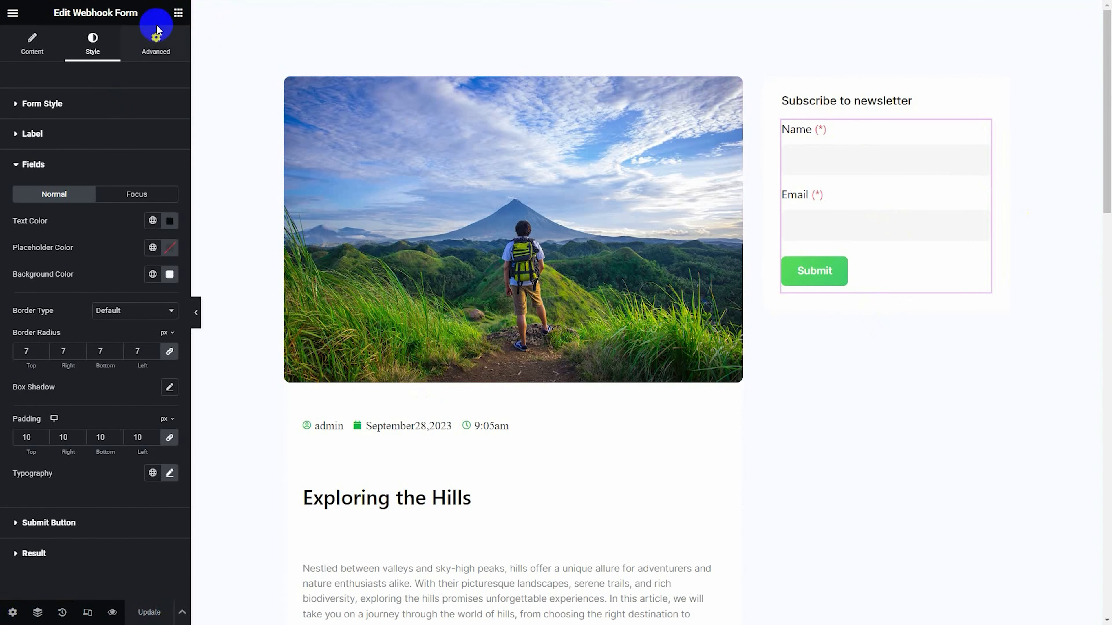
{"action": "left_click", "coordinate": [178, 14]}
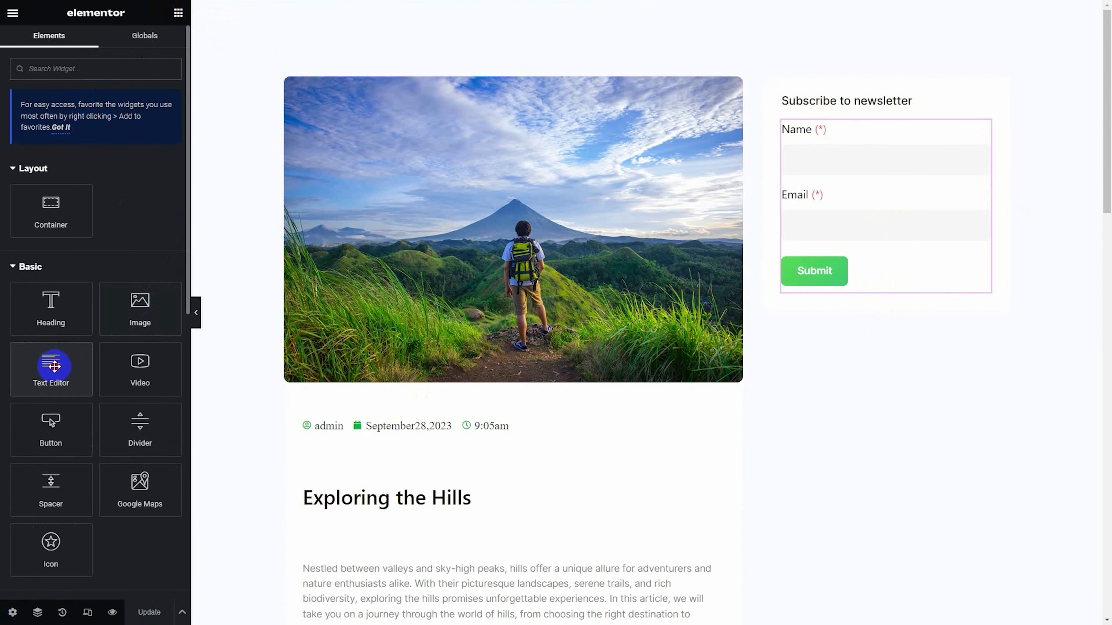
{"action": "left_click_drag", "start_coordinate": [55, 365], "coordinate": [846, 129]}
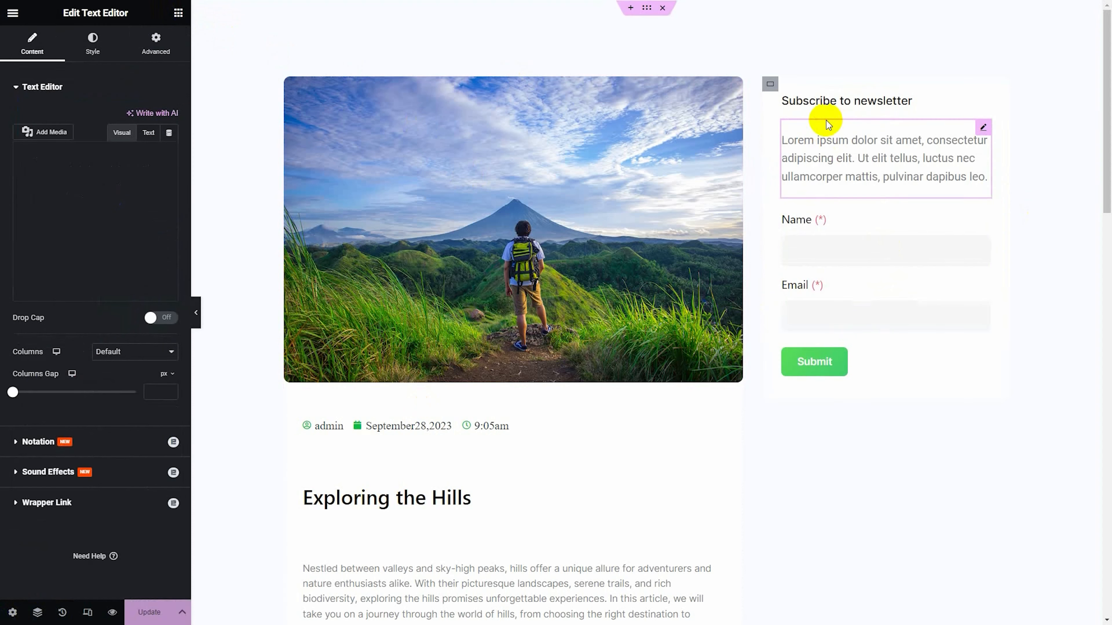
{"action": "right_click", "coordinate": [826, 130]}
{"action": "left_click", "coordinate": [858, 381]}
Step: Paste the copied text widget "Get Tips & Tricks, Updates, Fresh Blogs & Offers." directly below the newsletter heading
{"action": "right_click", "coordinate": [834, 105]}
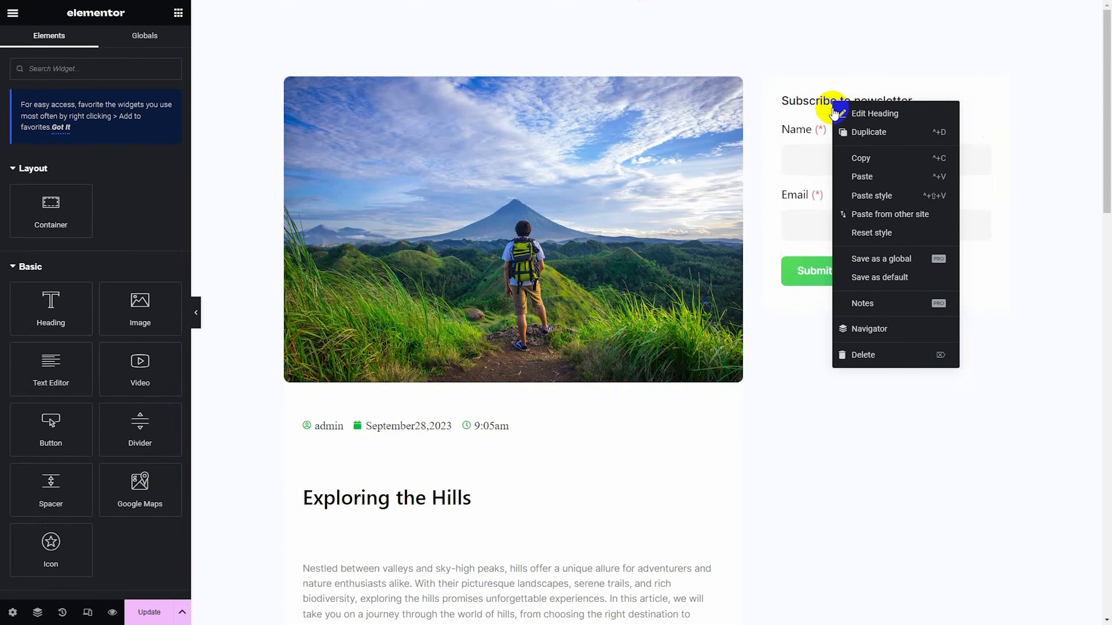
{"action": "left_click", "coordinate": [863, 176]}
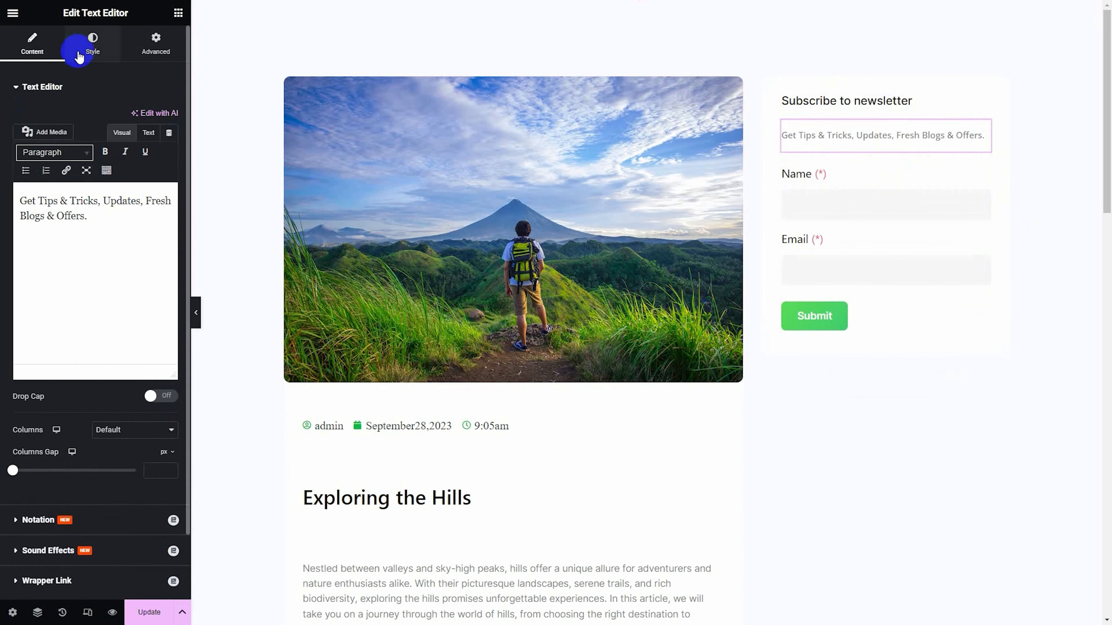
{"action": "left_click", "coordinate": [90, 46]}
Step: Copy the tips text widget and paste it below the form's submit button
{"action": "right_click", "coordinate": [890, 138]}
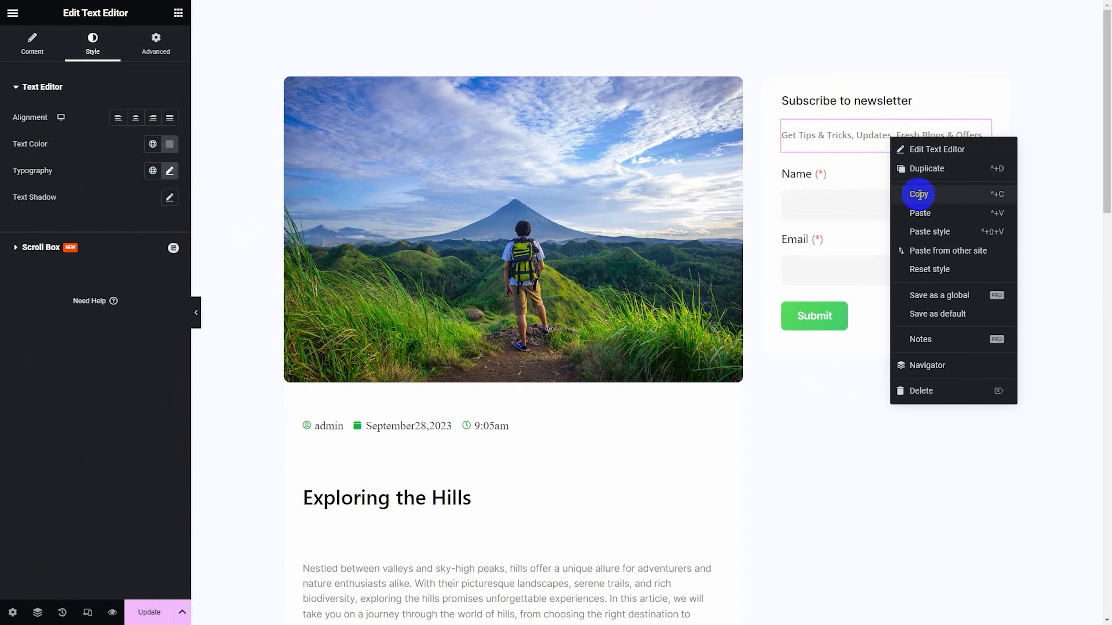
{"action": "left_click", "coordinate": [916, 187]}
{"action": "right_click", "coordinate": [858, 301]}
{"action": "left_click", "coordinate": [897, 373]}
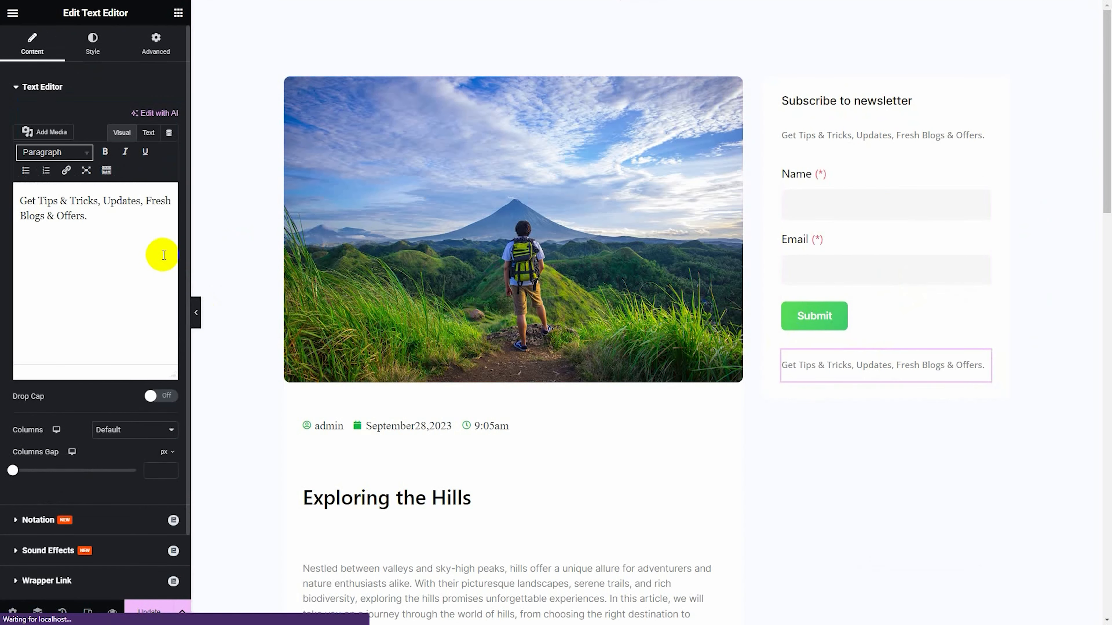
Step: Replace the text below the form with "No spam message. Only High-Quality information tha you deserve." and update the template
{"action": "left_click", "coordinate": [159, 244]}
{"action": "key", "text": "ctrl+a"}
{"action": "type", "text": "No"}
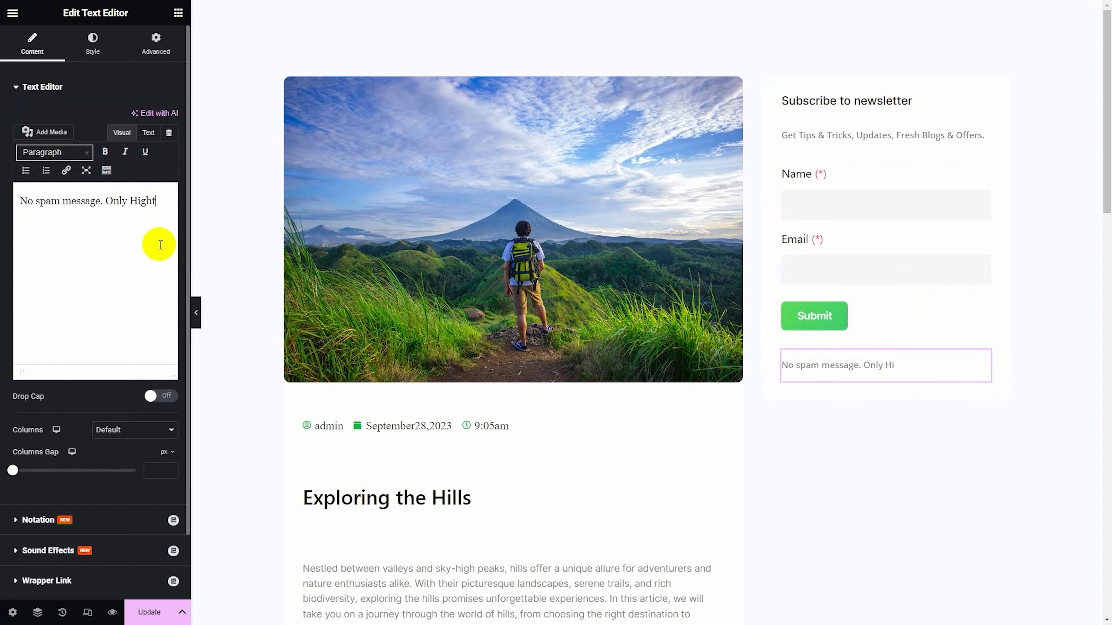
{"action": "type", "text": "."}
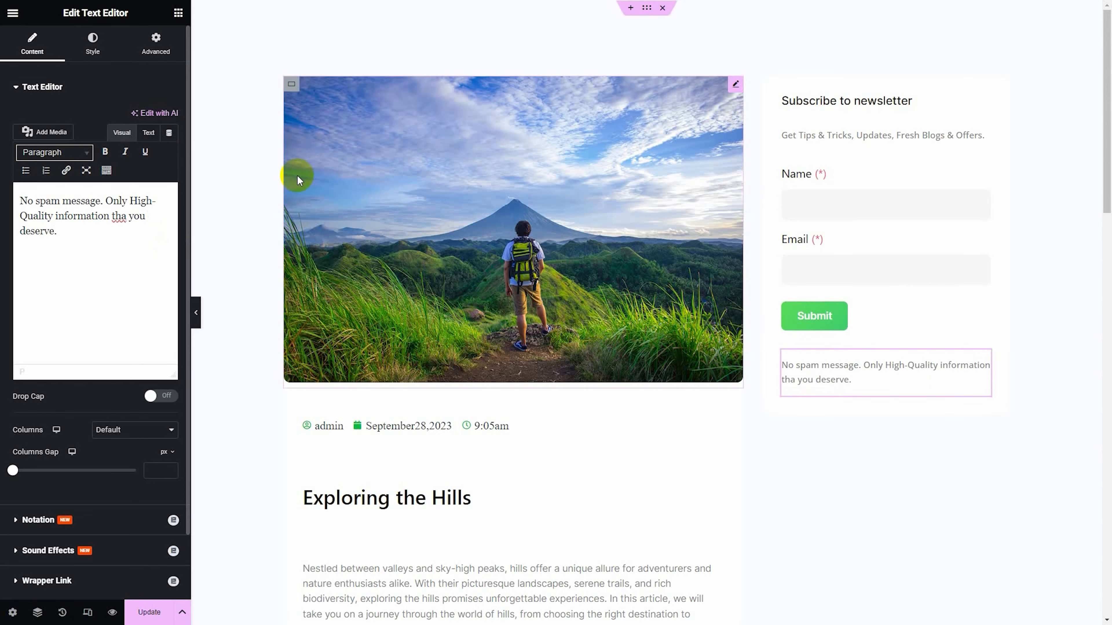
{"action": "left_click", "coordinate": [149, 612]}
Step: Set the typography size of the "Subscribe to newsletter" heading to 22 px
{"action": "left_click", "coordinate": [870, 103]}
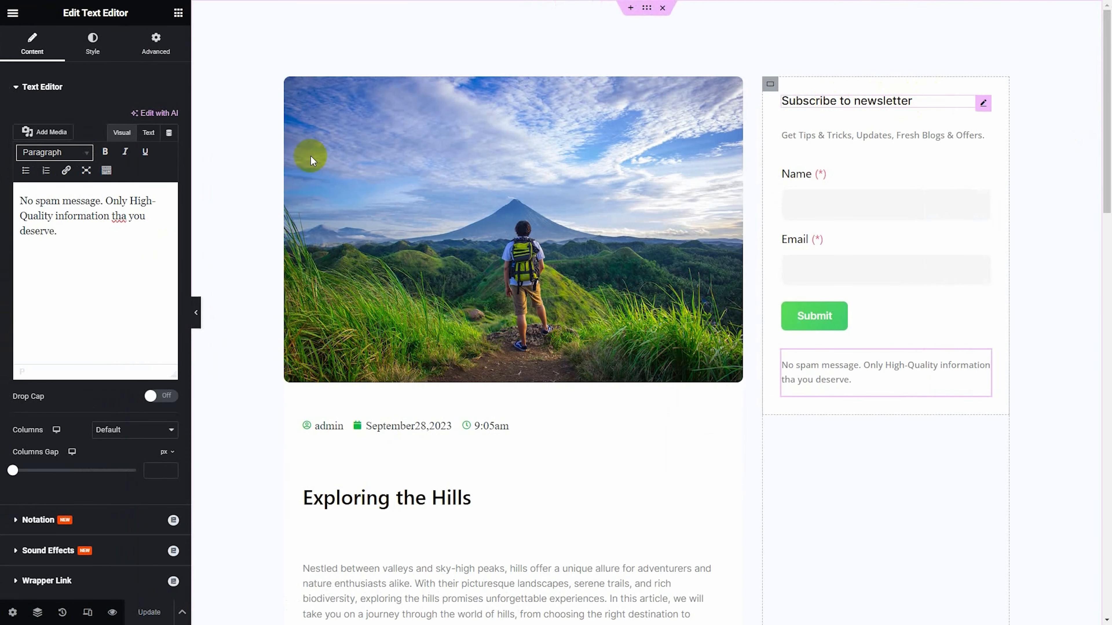
{"action": "left_click", "coordinate": [93, 43]}
{"action": "left_click", "coordinate": [169, 144]}
{"action": "type", "text": "22"}
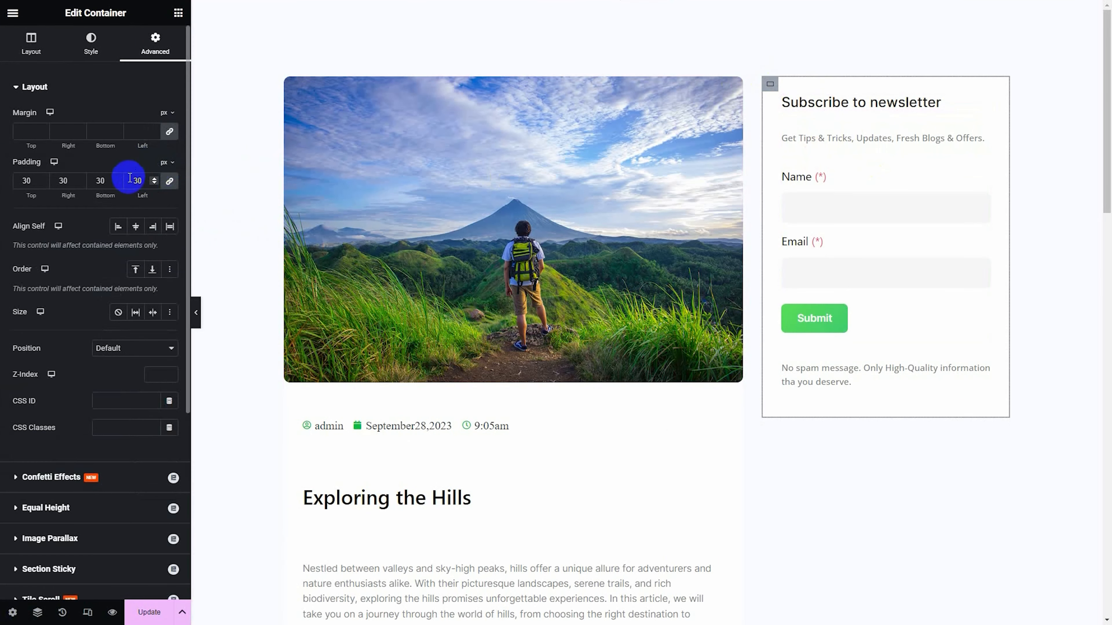
Step: Set the newsletter container's padding to 35 px on all sides and update the template
{"action": "double_click", "coordinate": [138, 177]}
{"action": "type", "text": "35"}
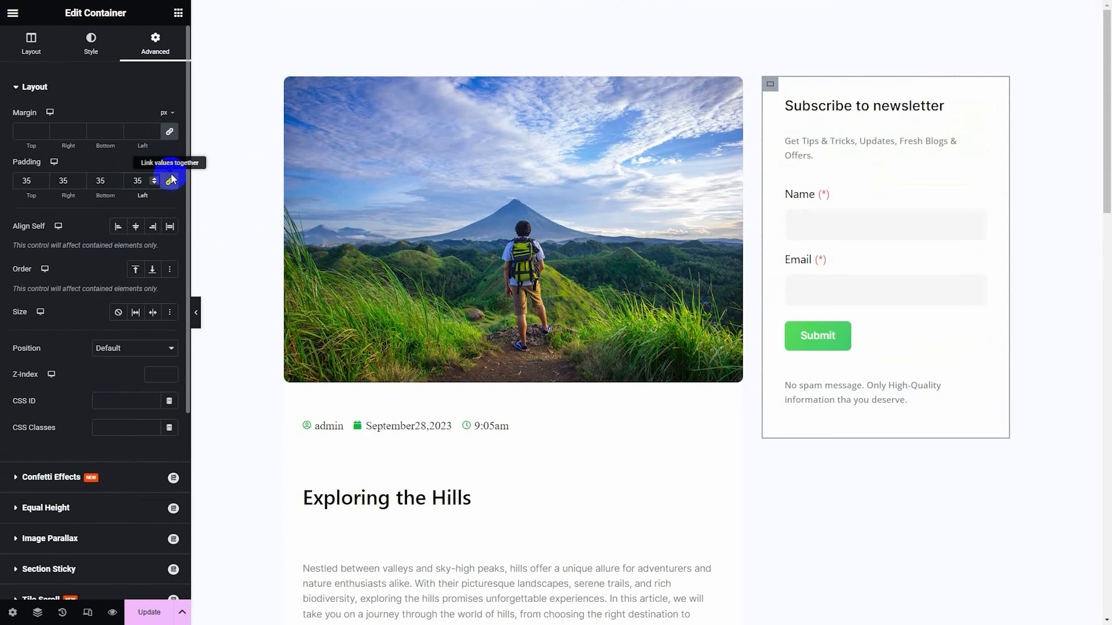
{"action": "left_click", "coordinate": [148, 613]}
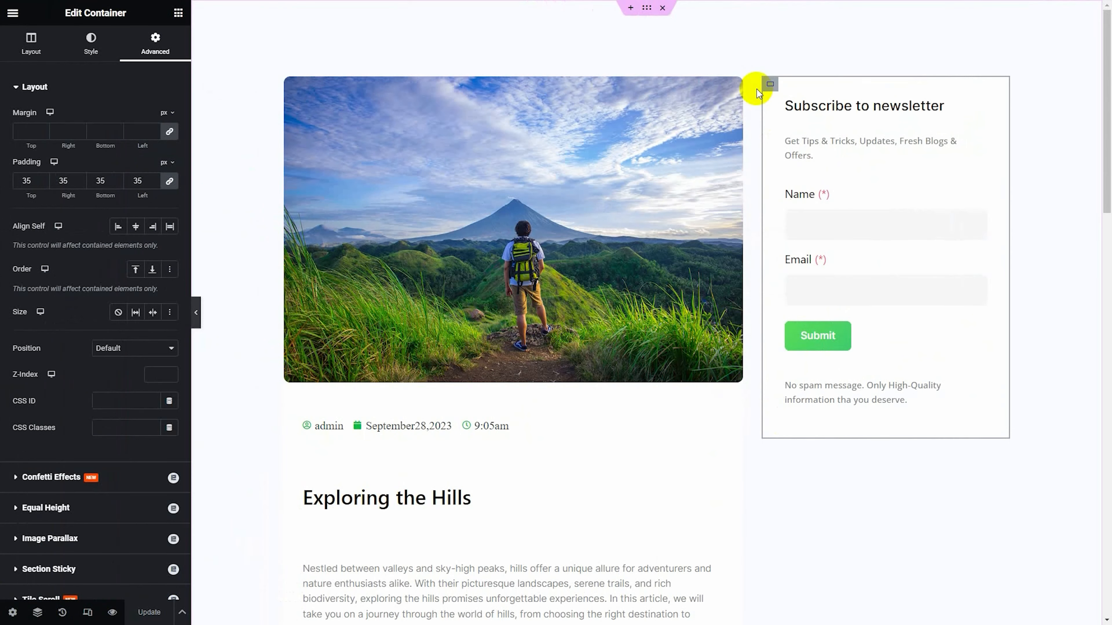
Step: Copy the newsletter container and paste it below the original in the sidebar
{"action": "right_click", "coordinate": [769, 88]}
{"action": "scroll", "coordinate": [789, 273], "scroll_direction": "down", "scroll_amount": 5}
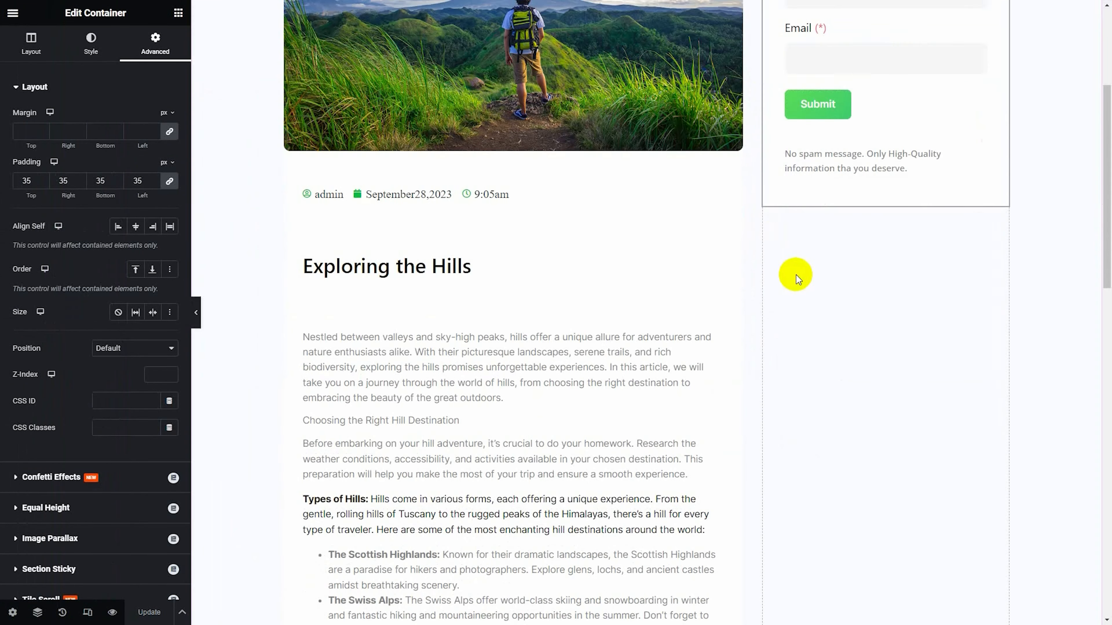
{"action": "right_click", "coordinate": [779, 239]}
{"action": "left_click", "coordinate": [898, 268]}
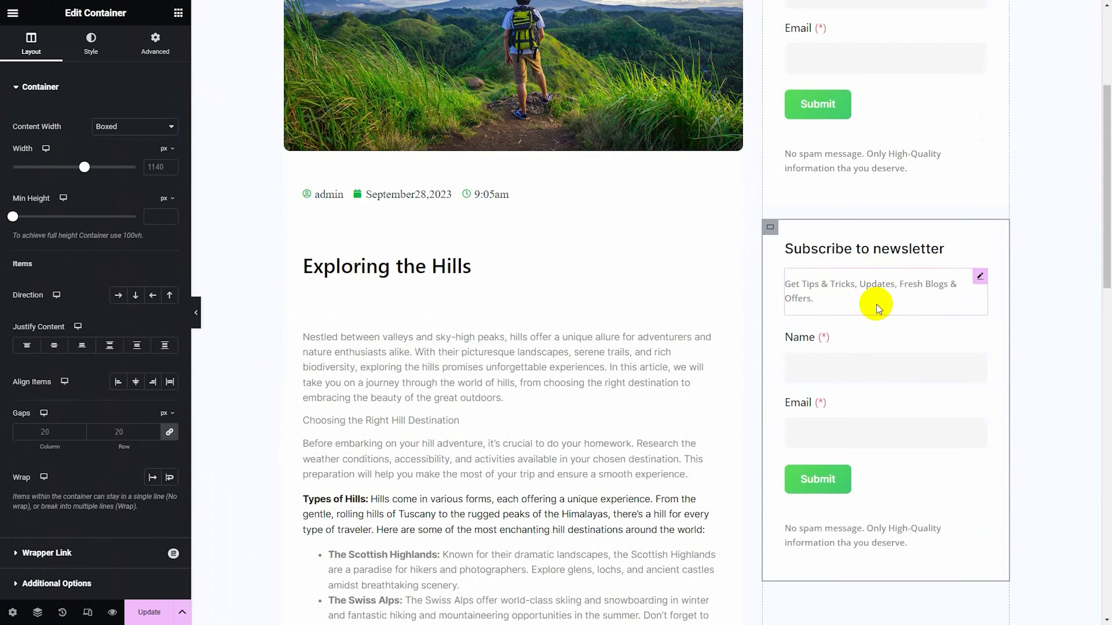
Step: Delete the form and both text widgets from the copied container, keeping only its heading
{"action": "right_click", "coordinate": [876, 273]}
{"action": "left_click", "coordinate": [914, 531]}
{"action": "right_click", "coordinate": [889, 313]}
{"action": "left_click", "coordinate": [918, 565]}
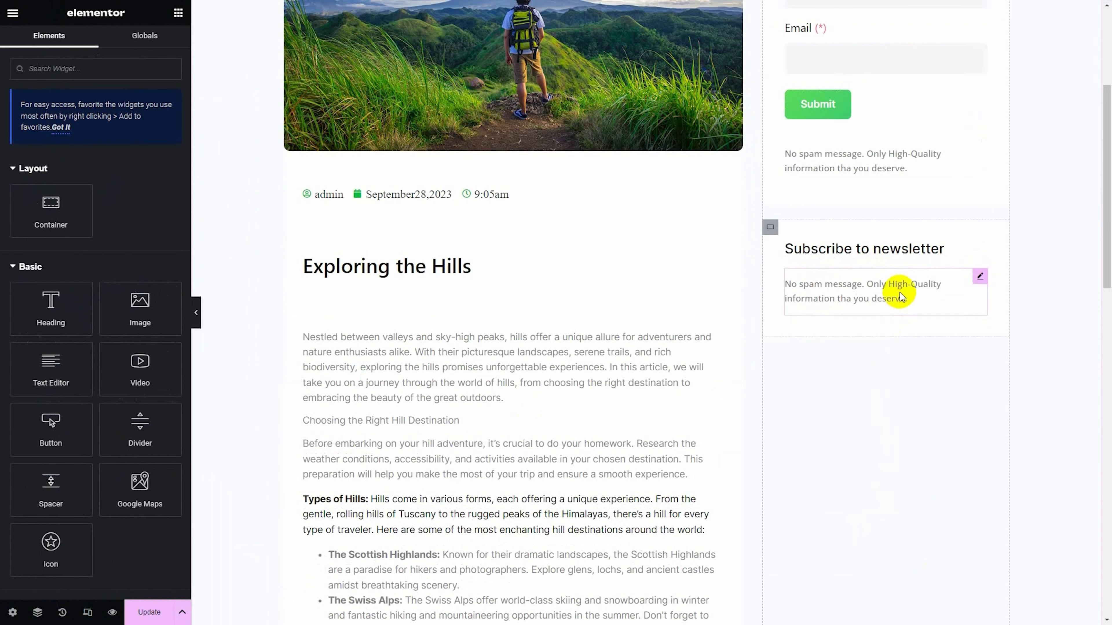
{"action": "right_click", "coordinate": [899, 292]}
{"action": "left_click", "coordinate": [924, 545]}
Step: Change the title of the copied container's heading to "Share Our Article"
{"action": "left_click", "coordinate": [806, 250]}
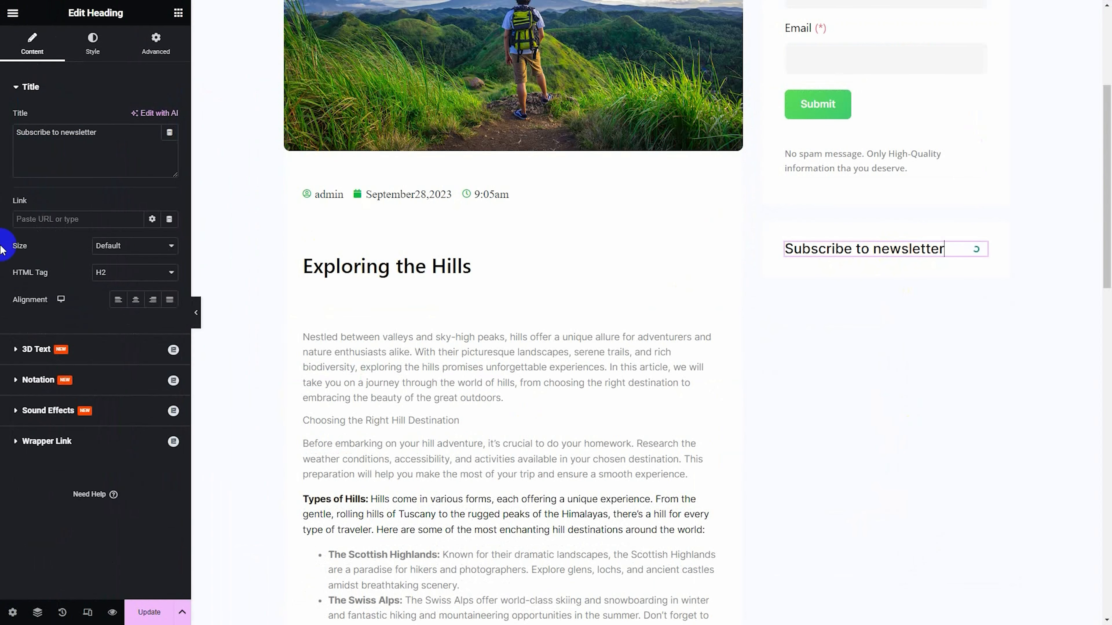
{"action": "triple_click", "coordinate": [58, 132]}
{"action": "type", "text": "Share our Article"}
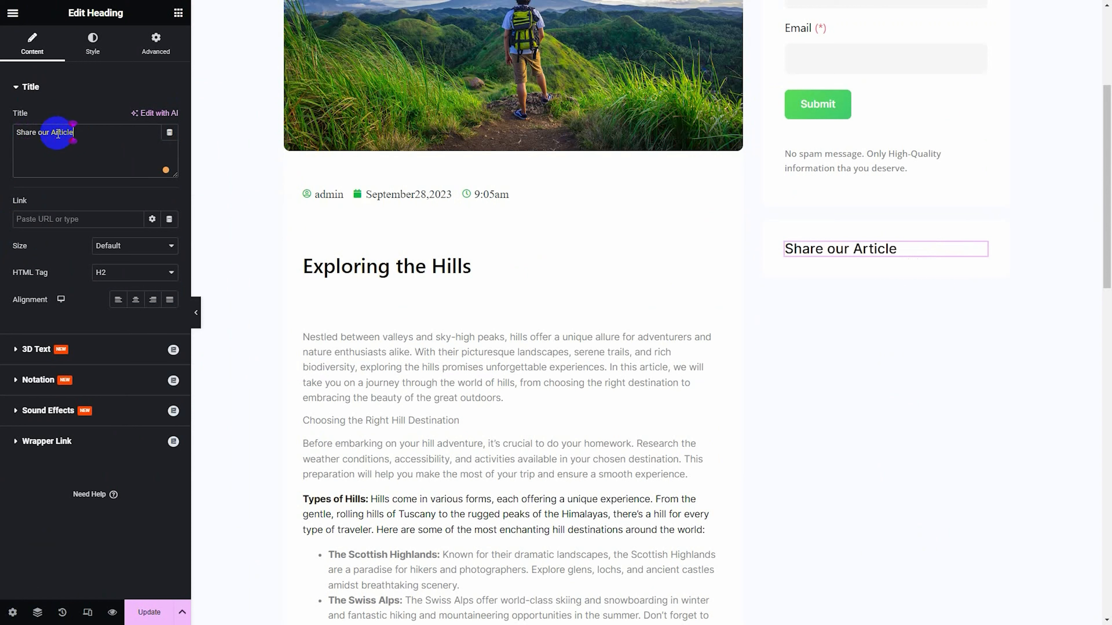
{"action": "left_click", "coordinate": [43, 132]}
{"action": "key", "text": "BackSpace"}
{"action": "type", "text": "O"}
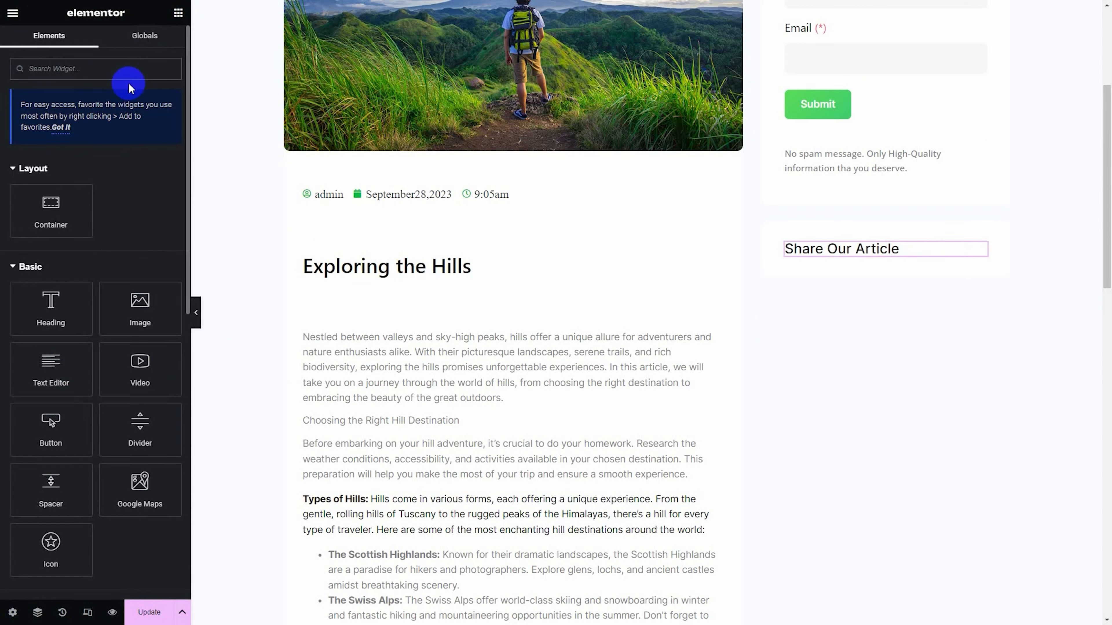
Step: Add the Ultimate Post Kit Social Share widget below the "Share Our Article" heading and set its view to Icon
{"action": "type", "text": "share"}
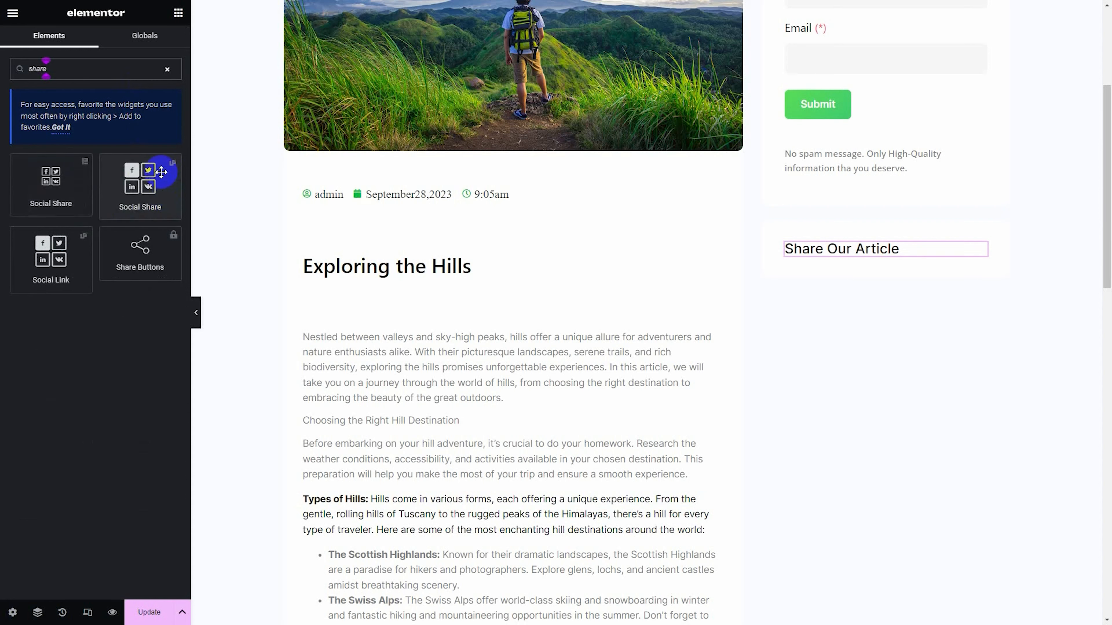
{"action": "left_click_drag", "start_coordinate": [161, 172], "coordinate": [860, 256]}
{"action": "left_click", "coordinate": [128, 330]}
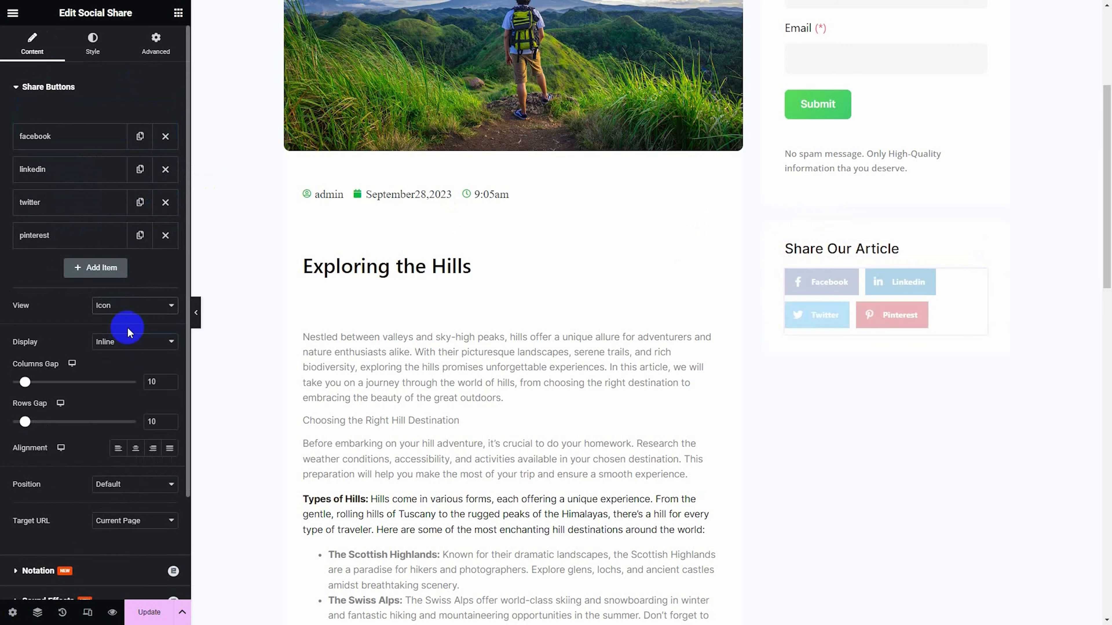
Step: Set the columns gap between the social share buttons to 15
{"action": "double_click", "coordinate": [154, 386]}
{"action": "type", "text": "20"}
{"action": "key", "text": "Down"}
{"action": "key", "text": "Down"}
{"action": "key", "text": "Down"}
{"action": "key", "text": "Down"}
{"action": "key", "text": "Down"}
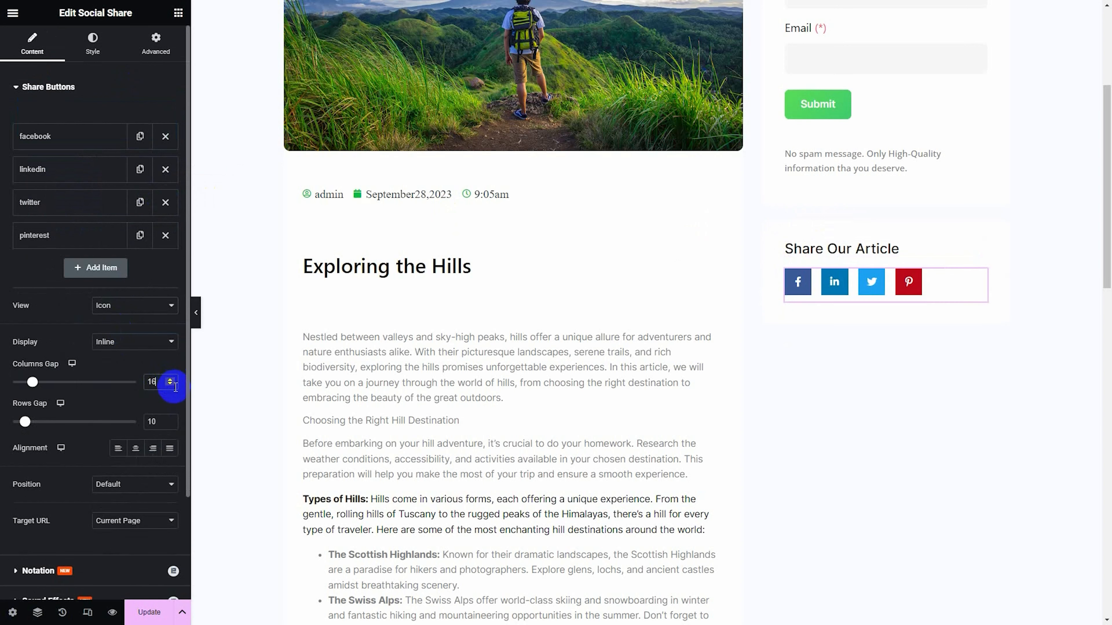
{"action": "left_click", "coordinate": [109, 521]}
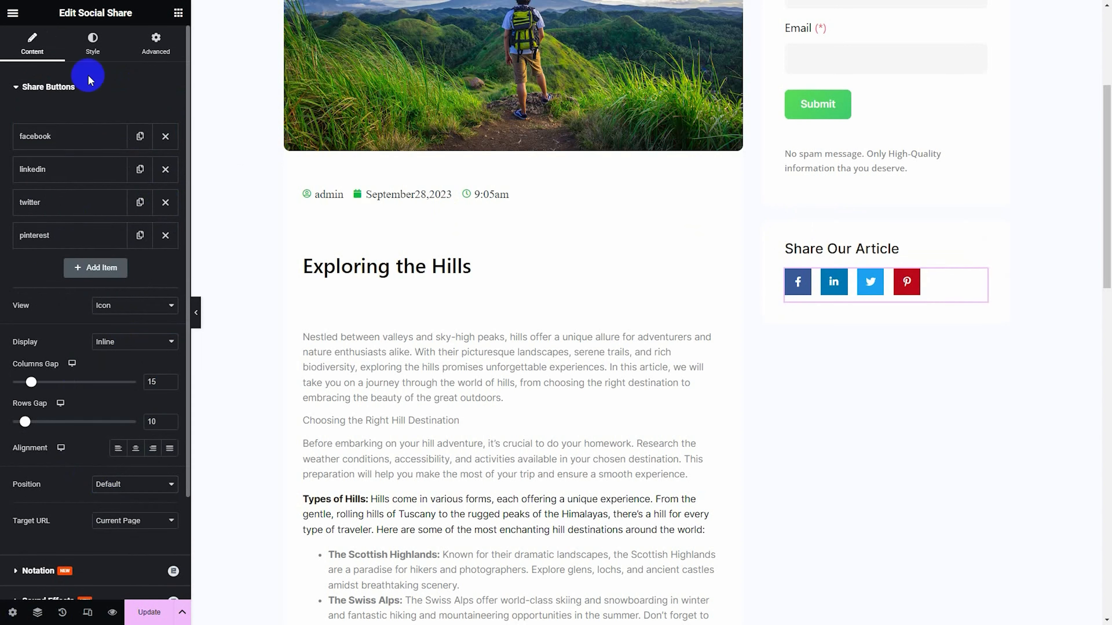
Step: Set the share buttons' style to Gradient with a 7 px border radius on all sides
{"action": "left_click", "coordinate": [93, 44]}
{"action": "left_click", "coordinate": [131, 117]}
{"action": "left_click", "coordinate": [127, 150]}
{"action": "left_click", "coordinate": [154, 166]}
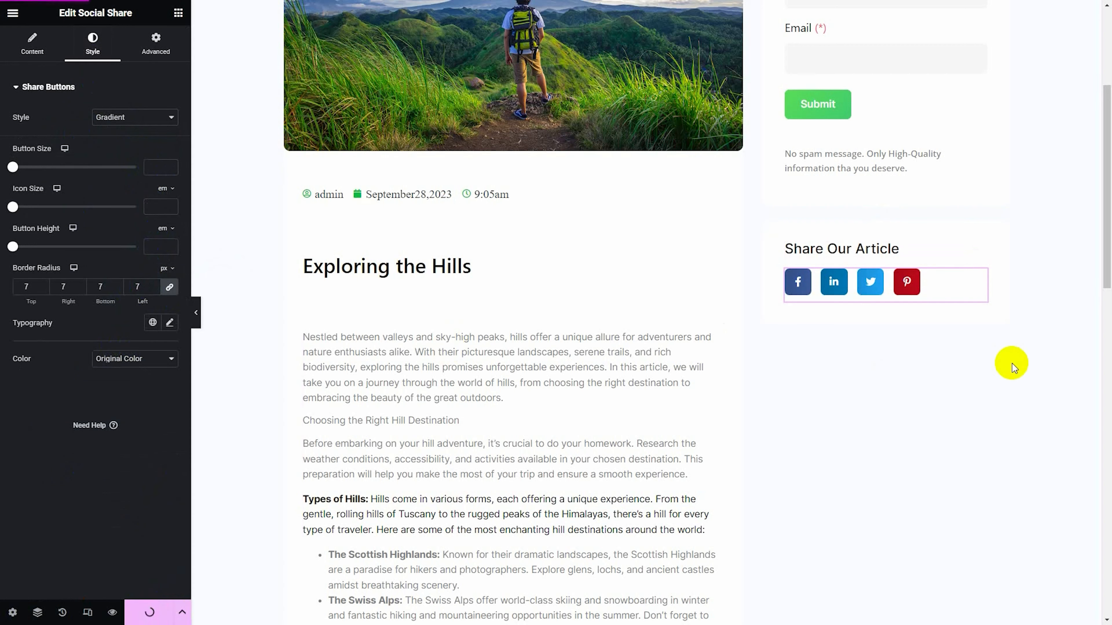
Step: Add an empty container below the "Share Our Article" box in the sidebar
{"action": "left_click", "coordinate": [178, 13]}
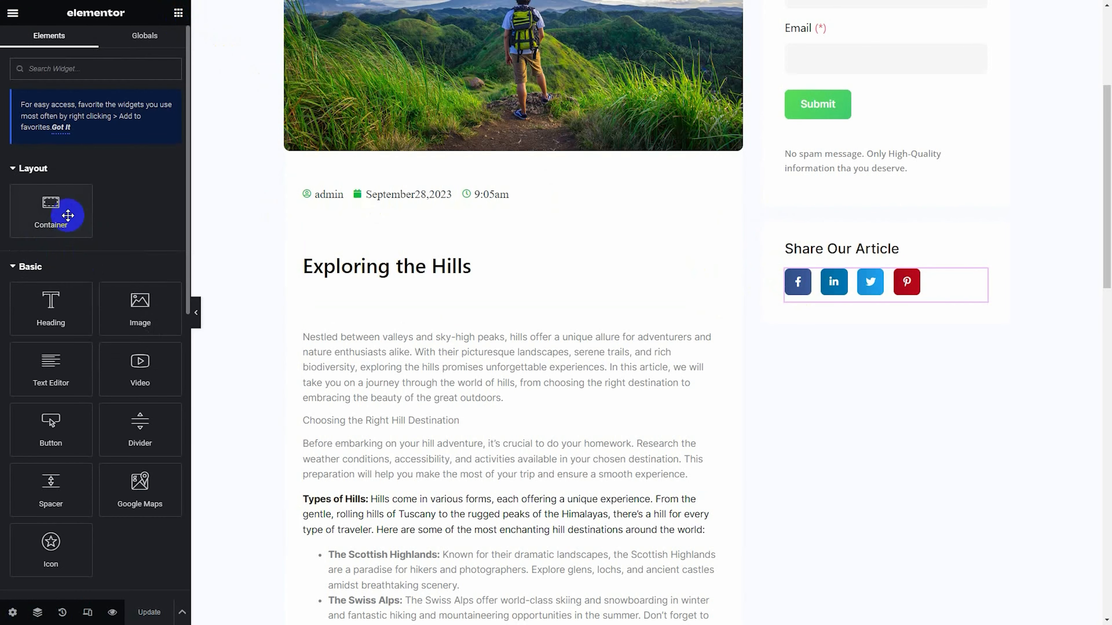
{"action": "left_click_drag", "start_coordinate": [68, 215], "coordinate": [769, 348]}
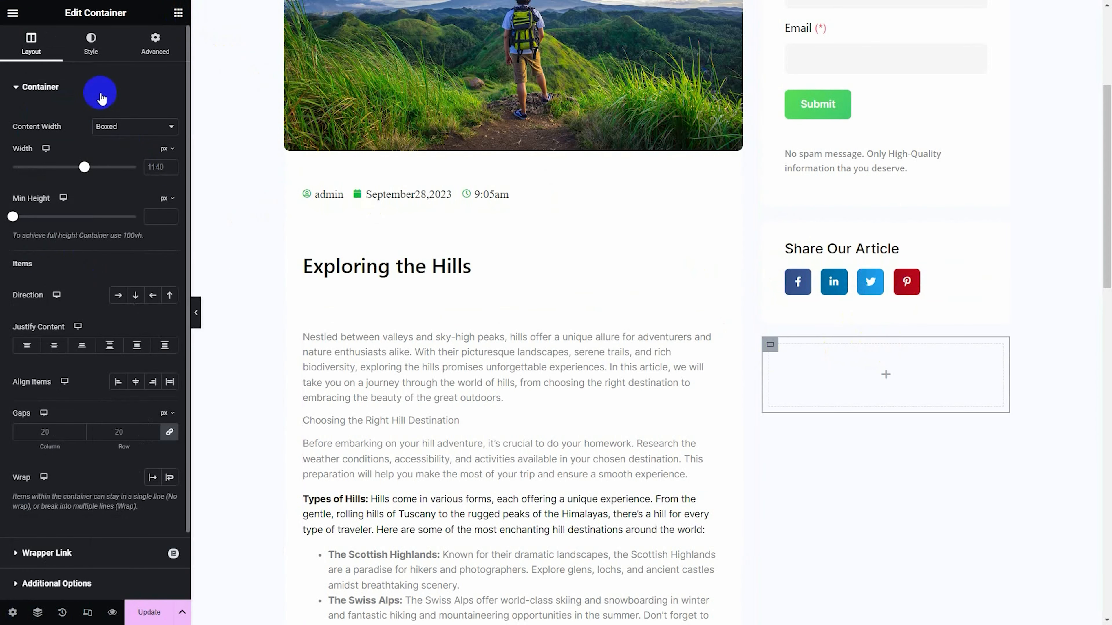
Step: Give the new empty container a solid white background and open its border settings
{"action": "left_click", "coordinate": [91, 43]}
{"action": "left_click", "coordinate": [118, 144]}
{"action": "left_click", "coordinate": [169, 228]}
{"action": "left_click", "coordinate": [78, 107]}
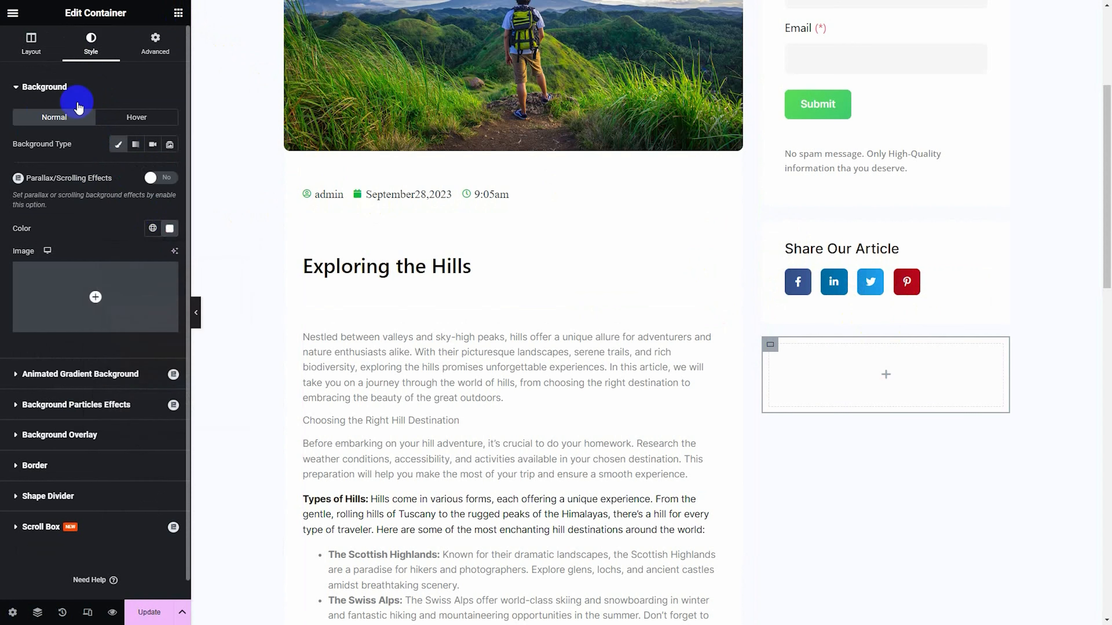
{"action": "left_click", "coordinate": [37, 221]}
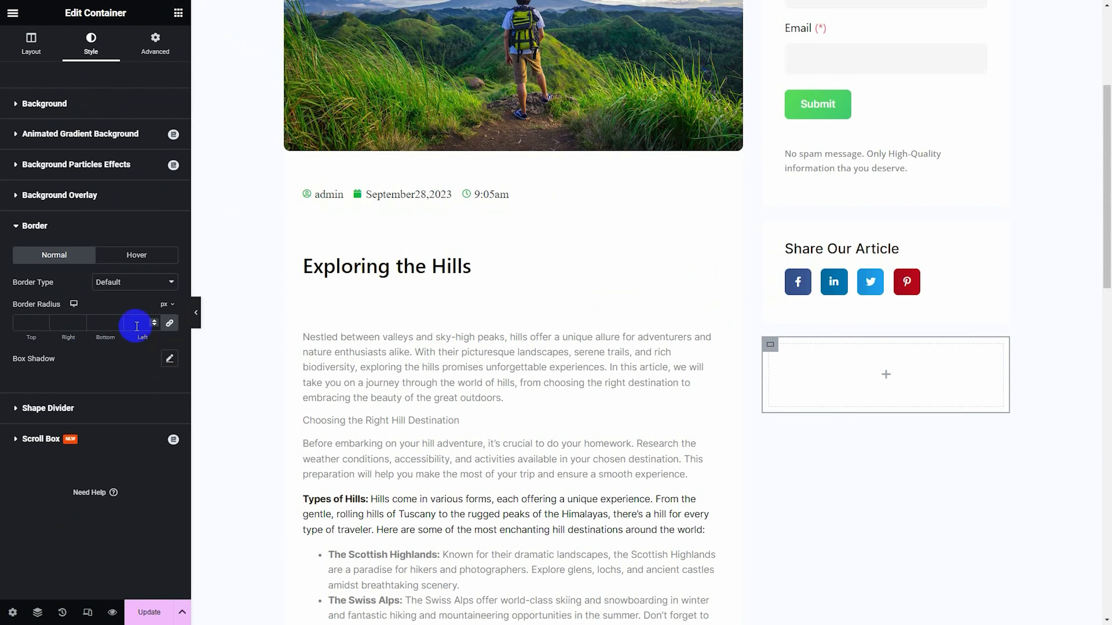
Step: Search the widgets for "featured lis" and place the Featured List widget in the new sidebar container
{"action": "left_click", "coordinate": [174, 17]}
{"action": "left_click", "coordinate": [47, 66]}
{"action": "type", "text": "featured"}
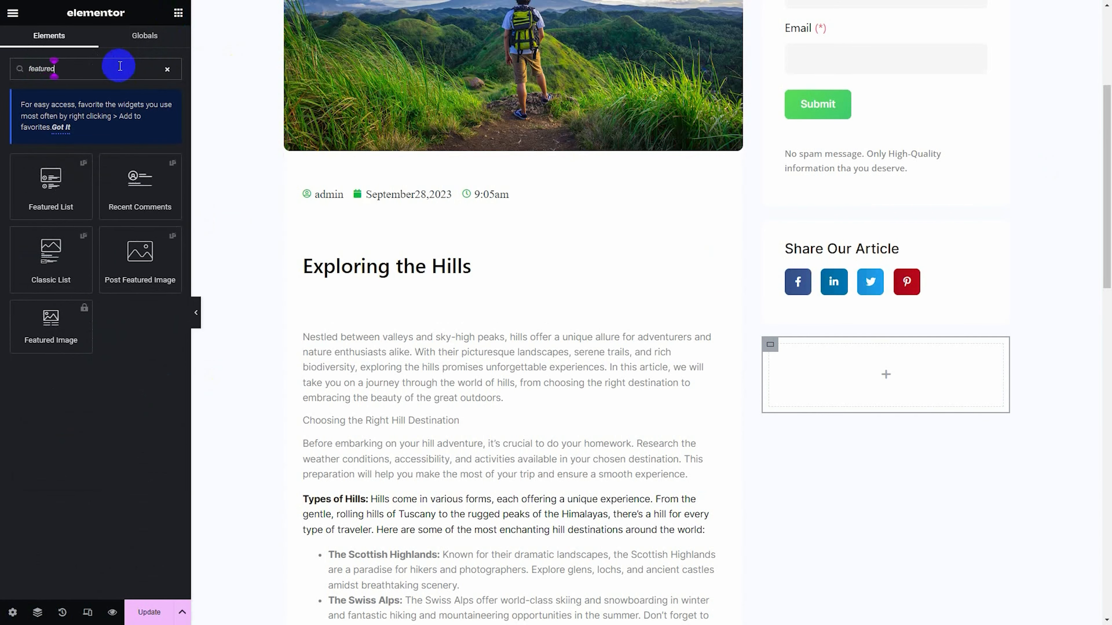
{"action": "type", "text": " lis"}
{"action": "left_click_drag", "start_coordinate": [72, 178], "coordinate": [878, 370]}
{"action": "right_click", "coordinate": [870, 372]}
{"action": "left_click", "coordinate": [893, 452]}
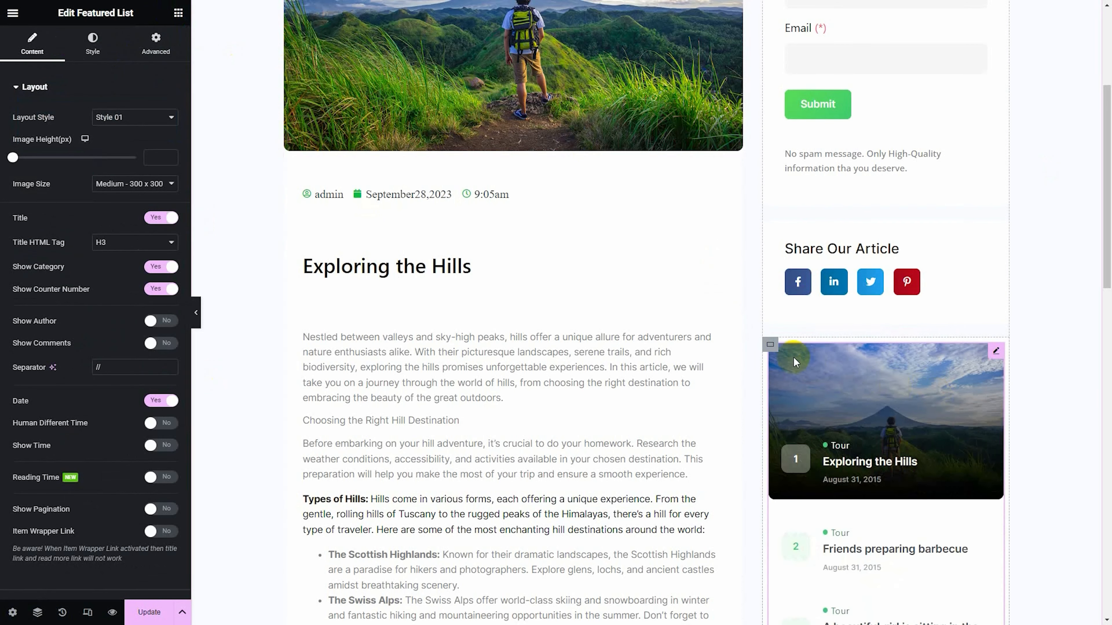
Step: Set the featured list container's padding to 0 px on all sides, save the template, and review the sidebar layout
{"action": "left_click", "coordinate": [152, 38]}
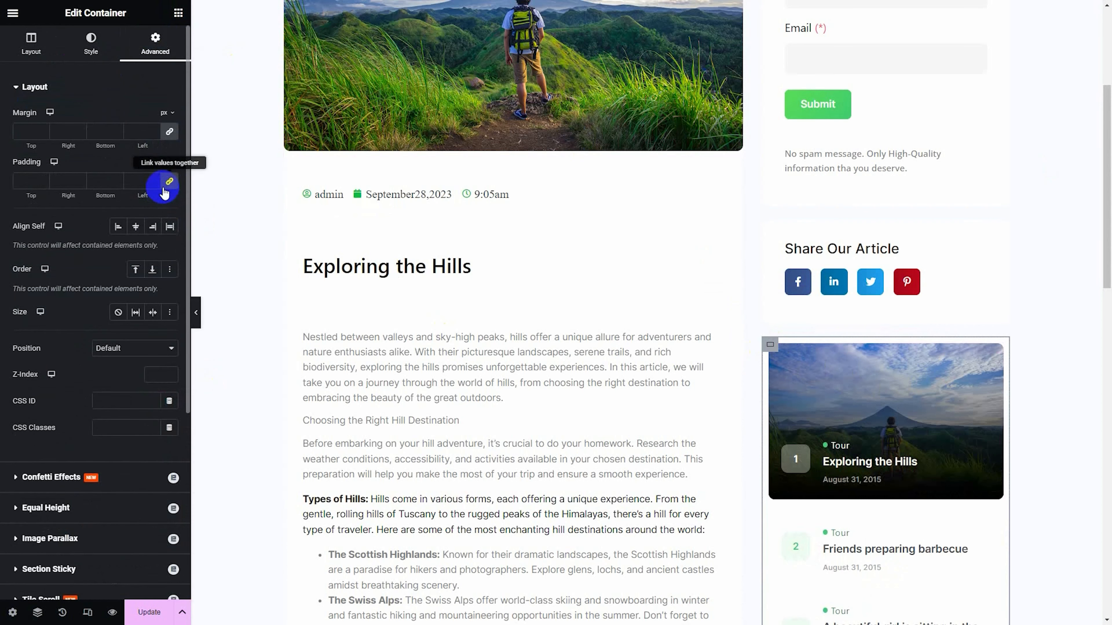
{"action": "left_click", "coordinate": [169, 183]}
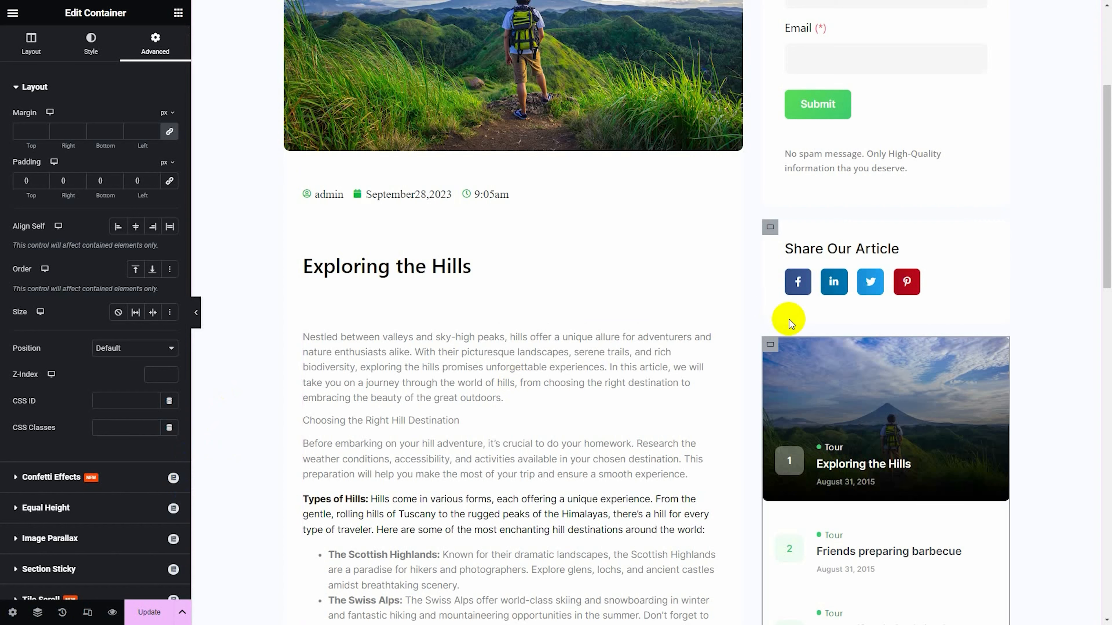
{"action": "scroll", "coordinate": [871, 318], "scroll_direction": "up", "scroll_amount": 5}
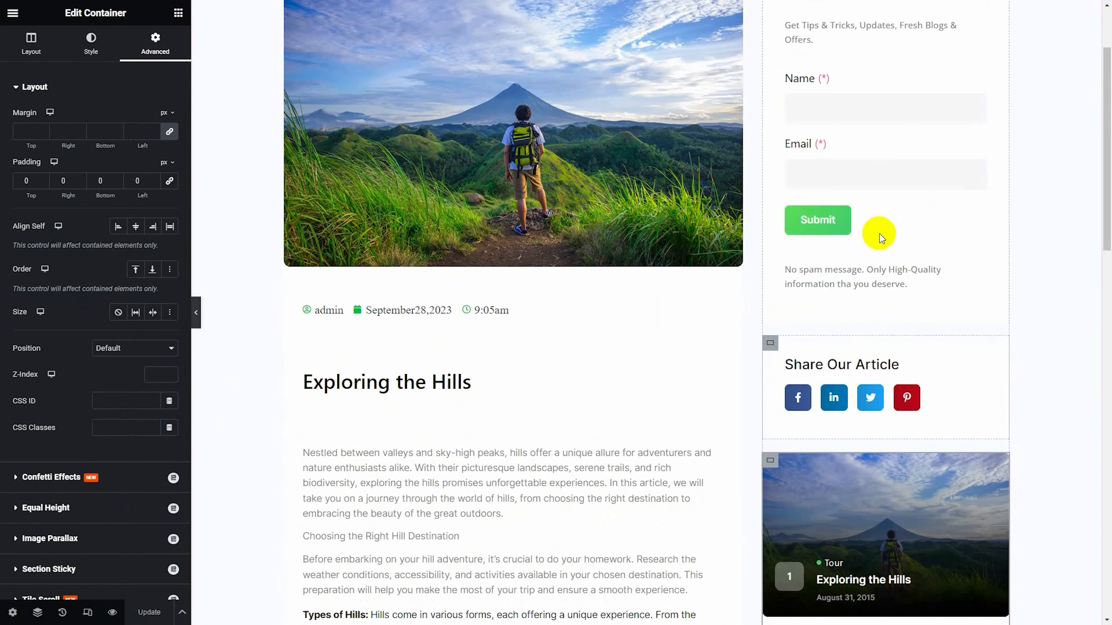
{"action": "scroll", "coordinate": [827, 285], "scroll_direction": "down", "scroll_amount": 20}
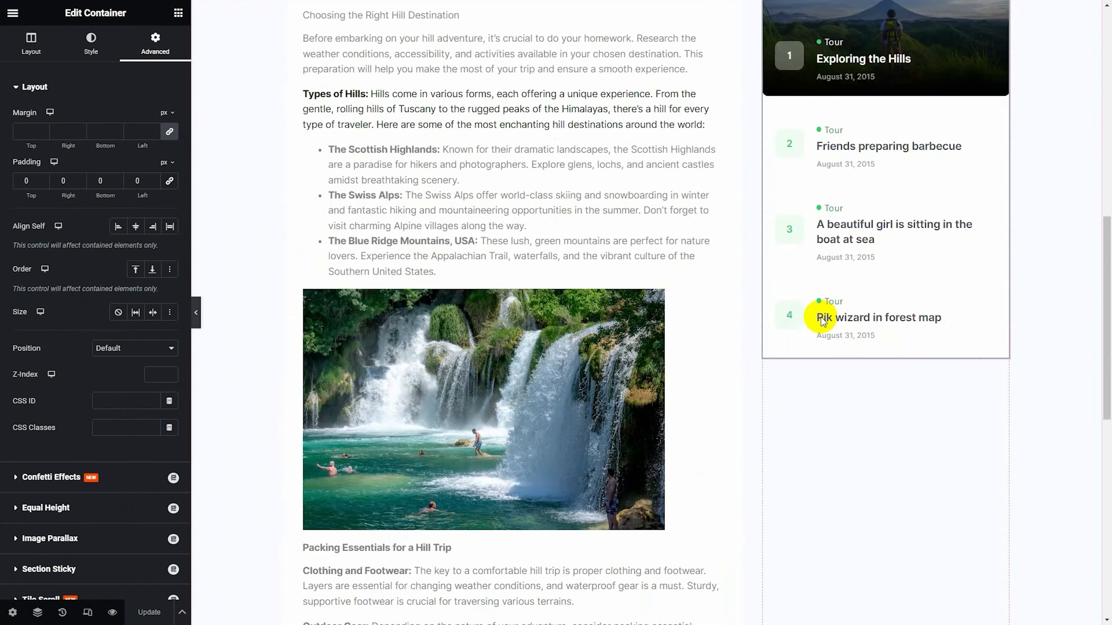
{"action": "scroll", "coordinate": [524, 330], "scroll_direction": "up", "scroll_amount": 20}
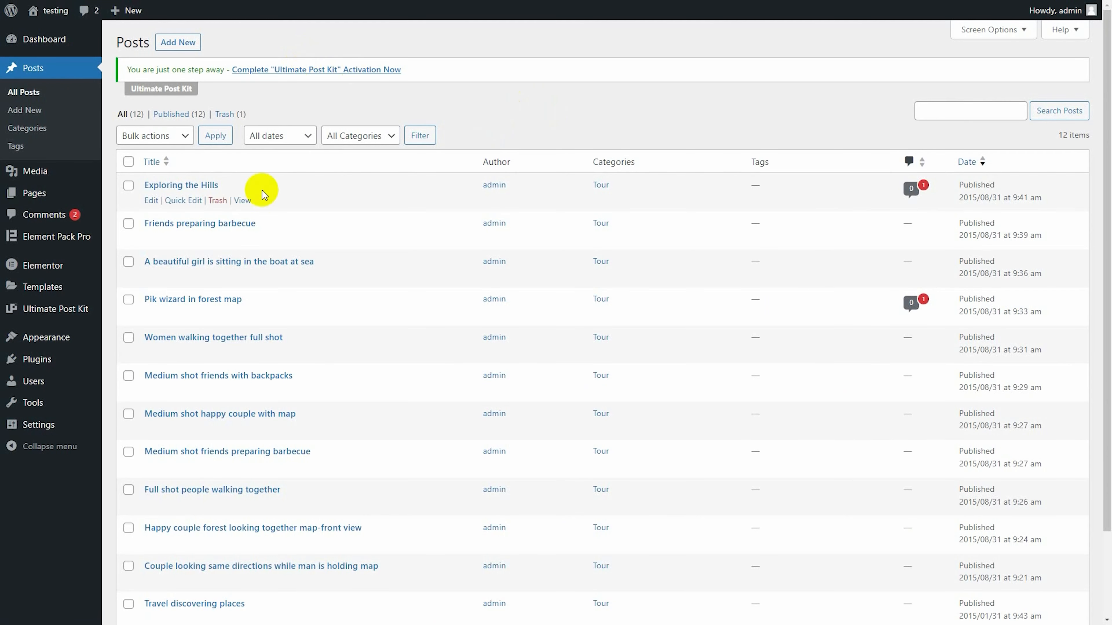
Step: View the published "Exploring the Hills" post down to its comment section, and return to the WordPress posts list
{"action": "left_click", "coordinate": [244, 200]}
{"action": "scroll", "coordinate": [363, 197], "scroll_direction": "down", "scroll_amount": 20}
{"action": "scroll", "coordinate": [372, 348], "scroll_direction": "down", "scroll_amount": 15}
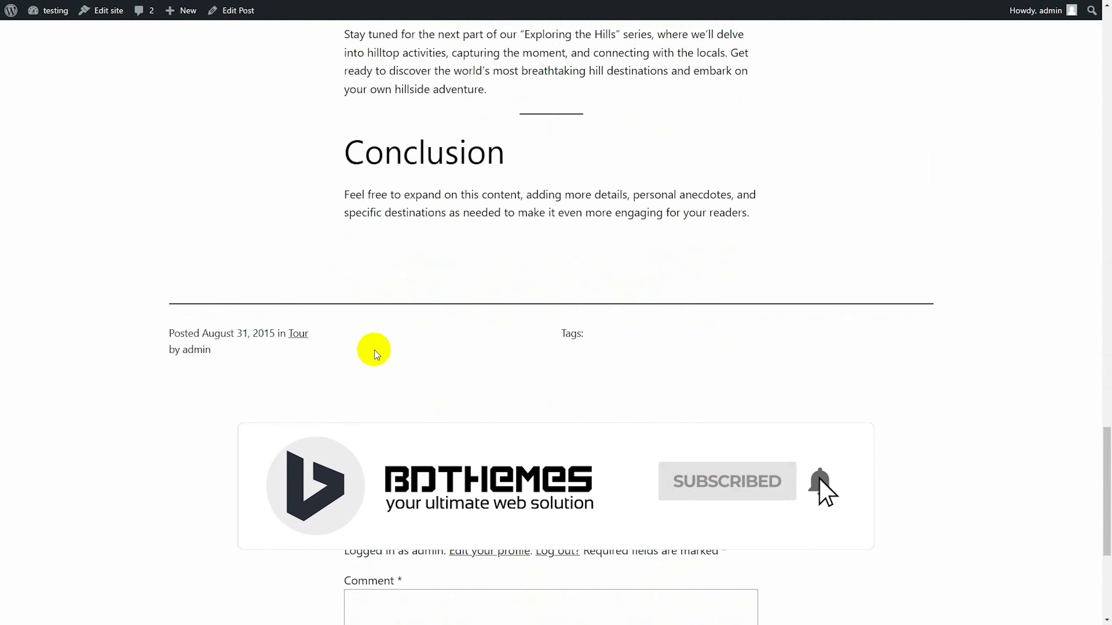
{"action": "scroll", "coordinate": [375, 349], "scroll_direction": "up", "scroll_amount": 6}
{"action": "key", "text": "alt+Left"}
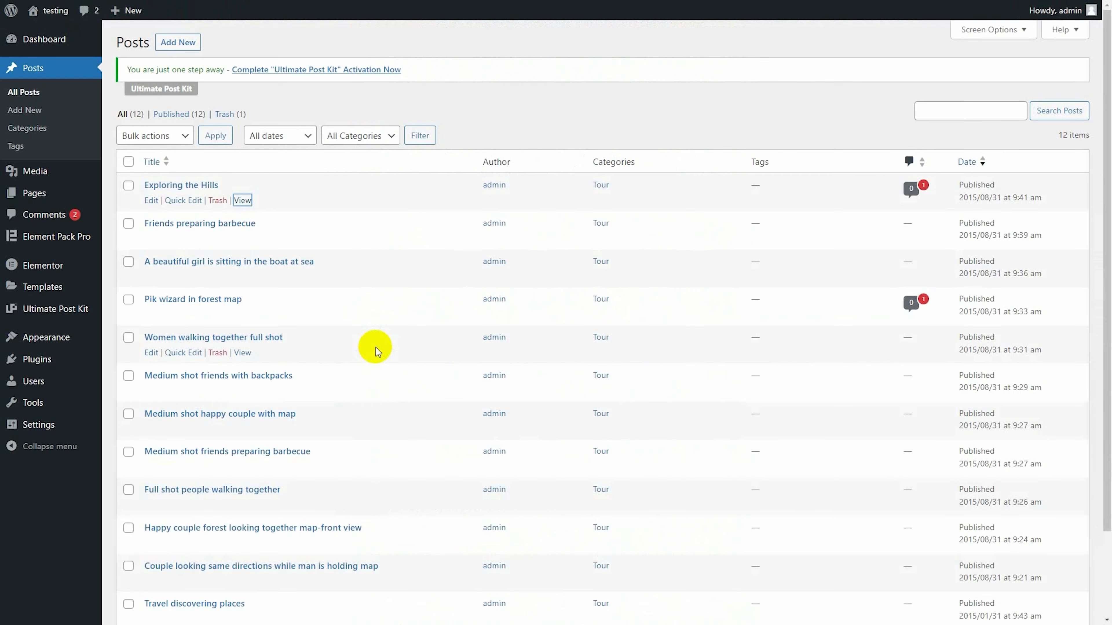
Step: Set the "Single Page" template's status to Active in the Ultimate Post Kit Template Builder and update the template
{"action": "mouse_move", "coordinate": [87, 310]}
{"action": "left_click", "coordinate": [167, 389]}
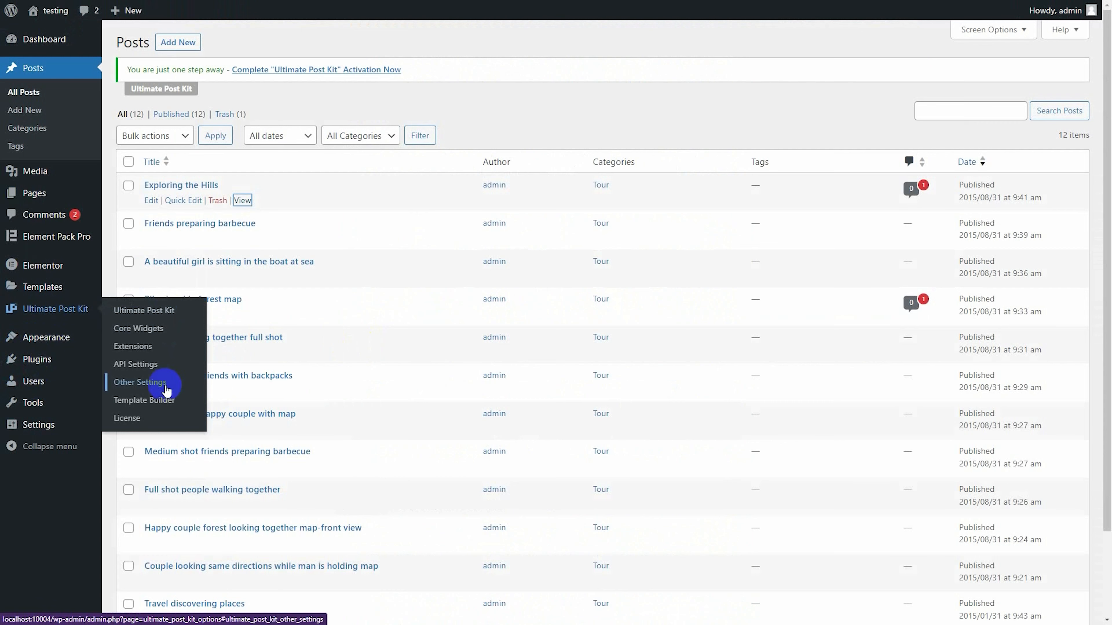
{"action": "left_click", "coordinate": [162, 400]}
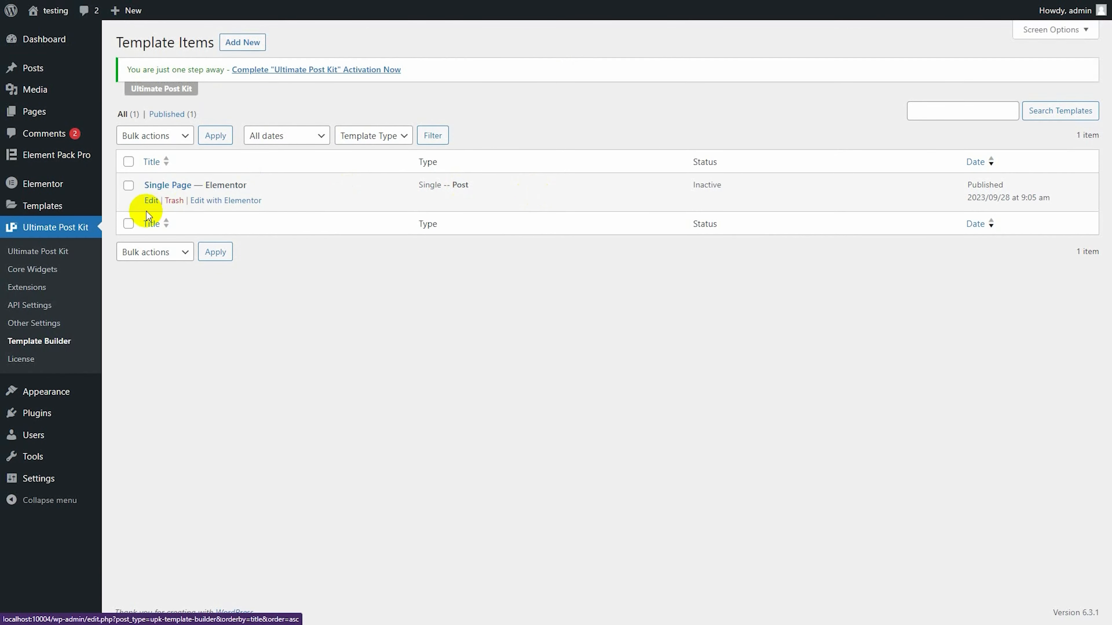
{"action": "left_click", "coordinate": [151, 200]}
{"action": "left_click", "coordinate": [687, 402]}
{"action": "left_click", "coordinate": [660, 432]}
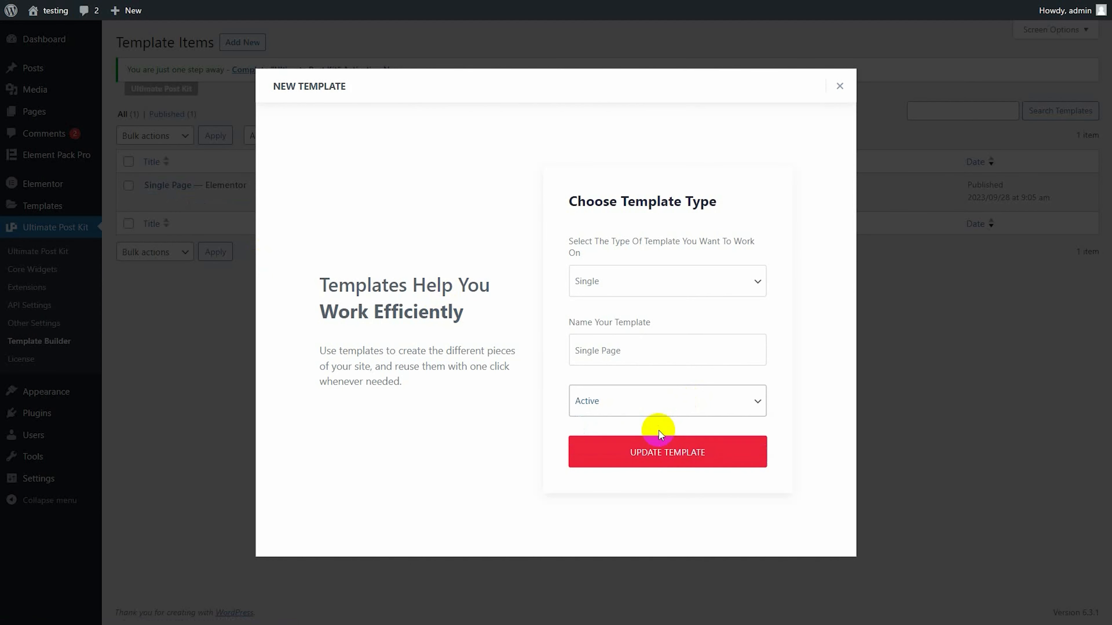
{"action": "left_click", "coordinate": [672, 455]}
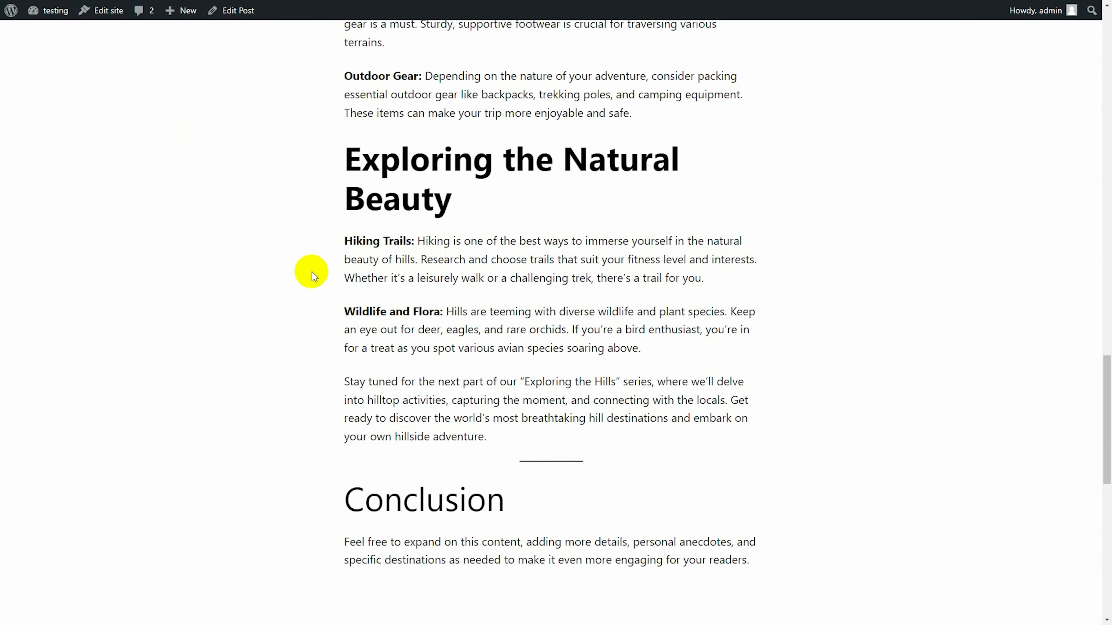
Step: Reload the published "Exploring the Hills" post and examine its article column and sidebar down to the footer
{"action": "scroll", "coordinate": [311, 272], "scroll_direction": "up", "scroll_amount": 20}
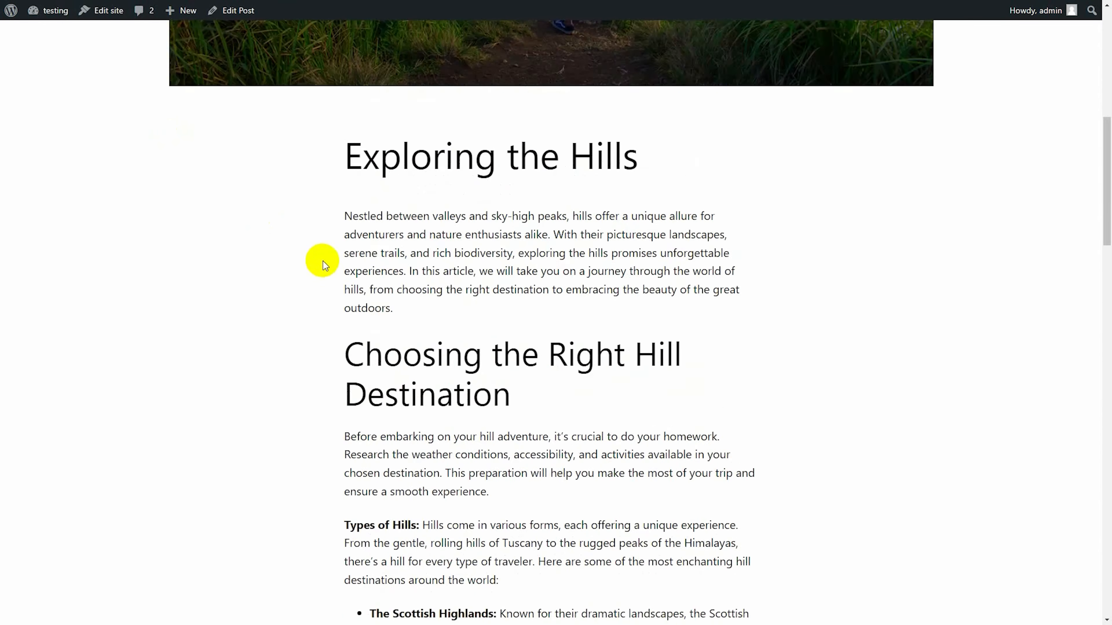
{"action": "scroll", "coordinate": [211, 246], "scroll_direction": "down", "scroll_amount": 5}
{"action": "scroll", "coordinate": [211, 246], "scroll_direction": "up", "scroll_amount": 5}
{"action": "right_click", "coordinate": [89, 182]}
{"action": "left_click", "coordinate": [151, 231]}
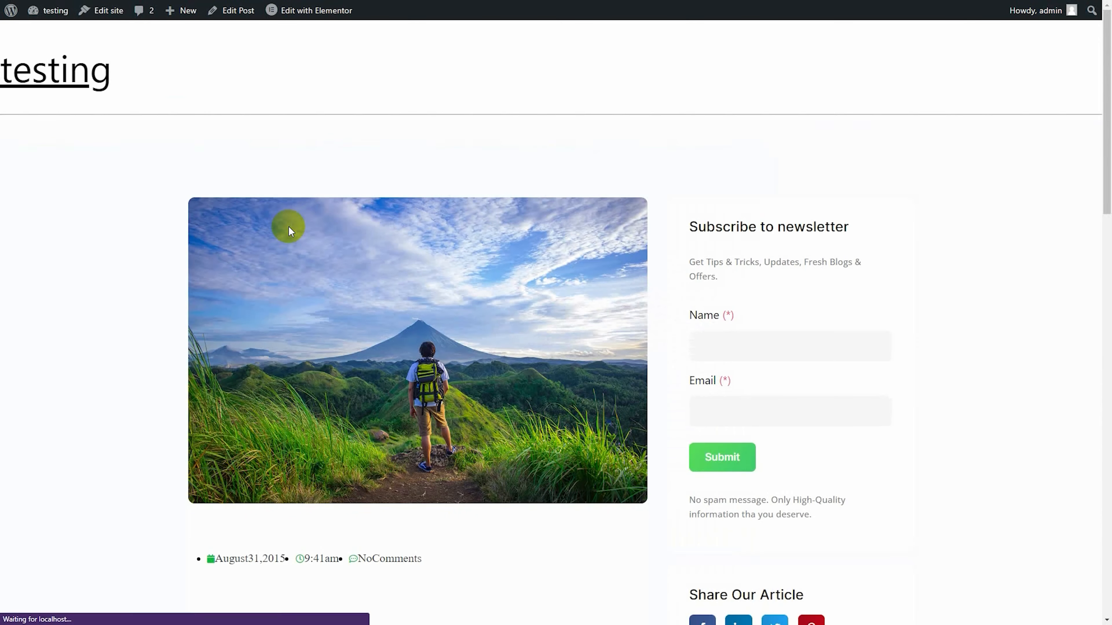
{"action": "scroll", "coordinate": [293, 233], "scroll_direction": "down", "scroll_amount": 5}
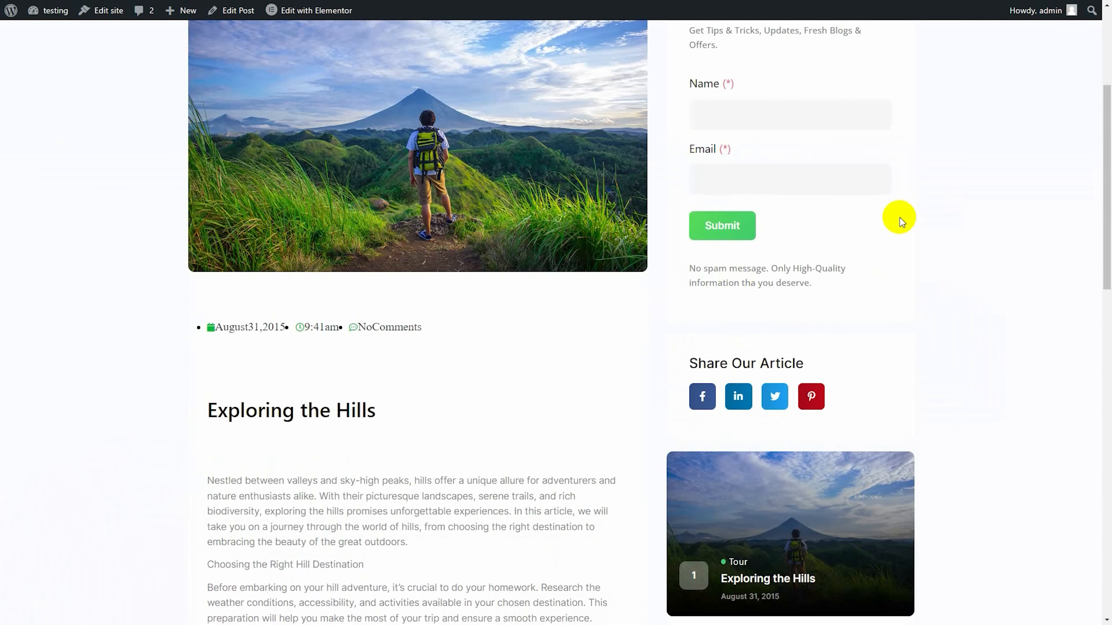
{"action": "scroll", "coordinate": [451, 300], "scroll_direction": "down", "scroll_amount": 12}
{"action": "scroll", "coordinate": [512, 337], "scroll_direction": "down", "scroll_amount": 5}
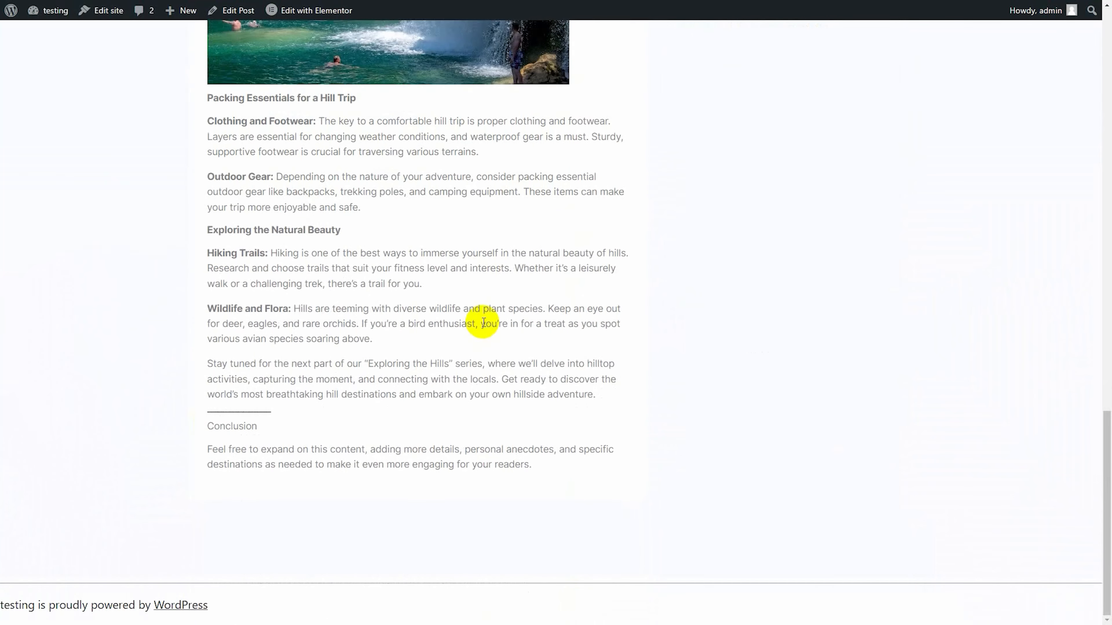
{"action": "scroll", "coordinate": [460, 372], "scroll_direction": "up", "scroll_amount": 15}
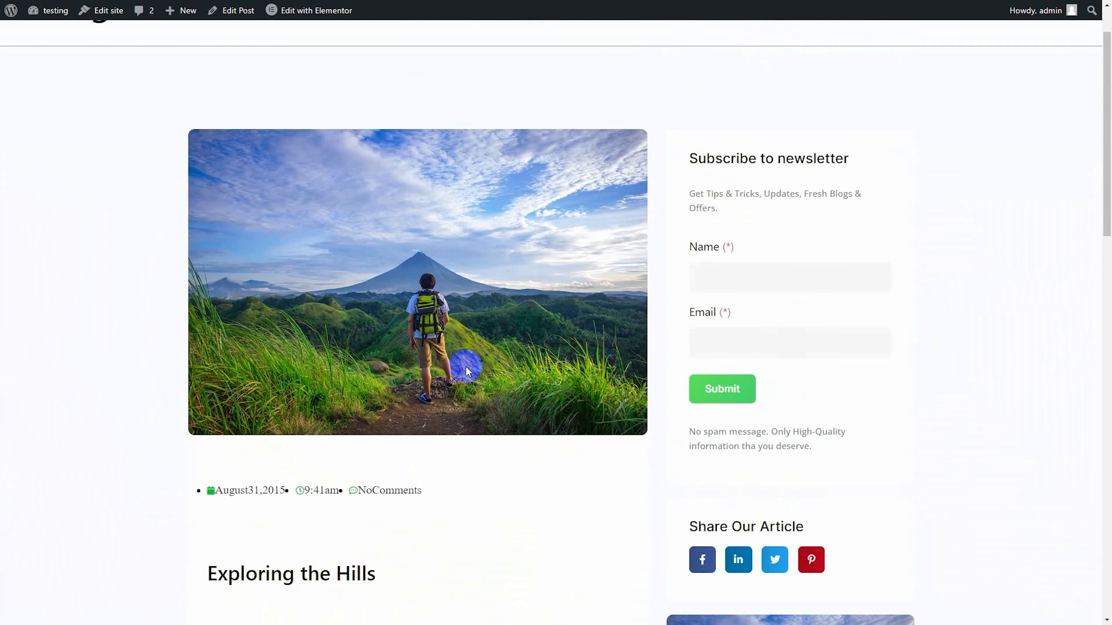